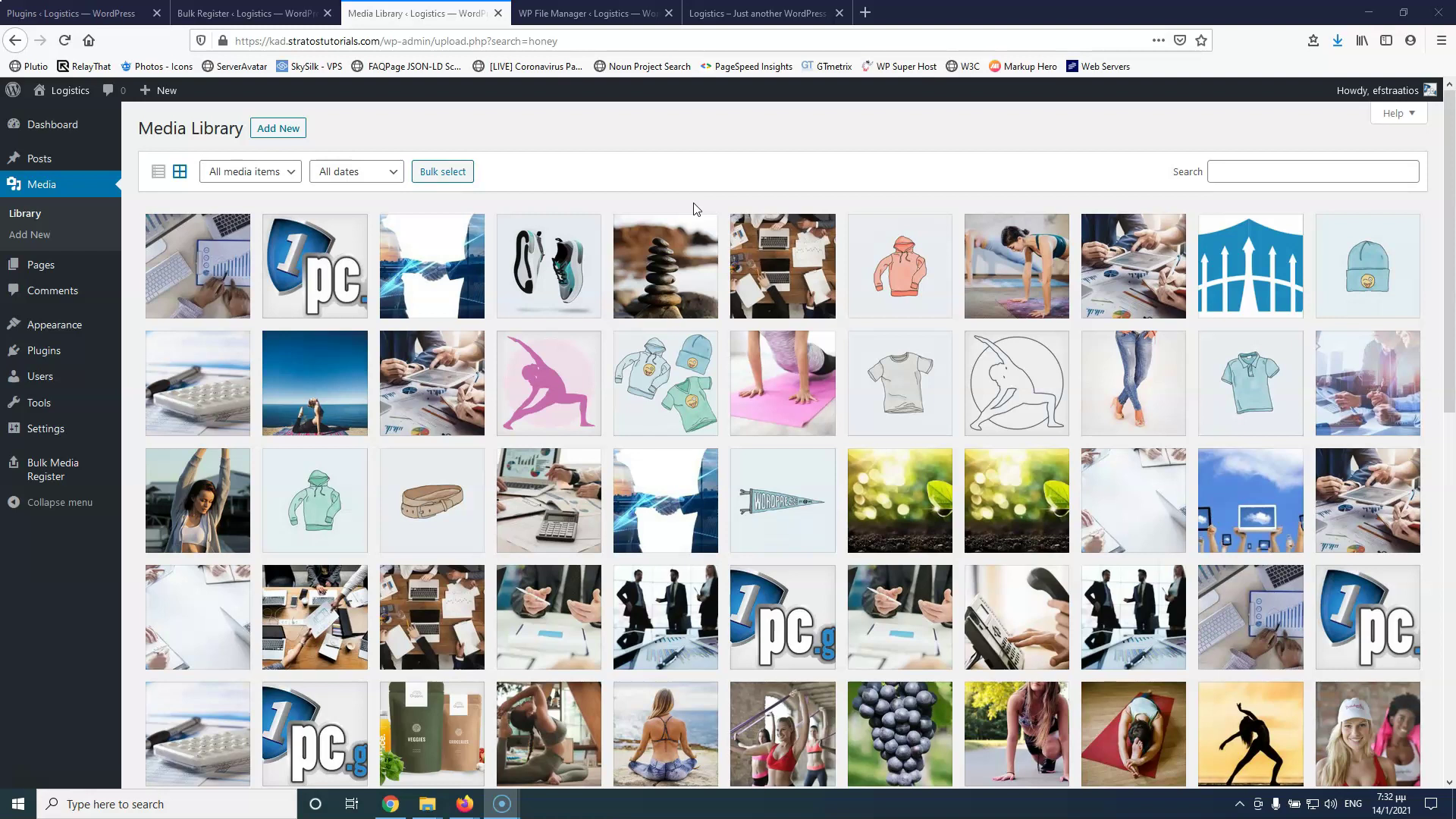
- Open the settings of the Bulk Media Register plugin from the list of installed plugins
{"action": "mouse_move", "coordinate": [33, 461]}
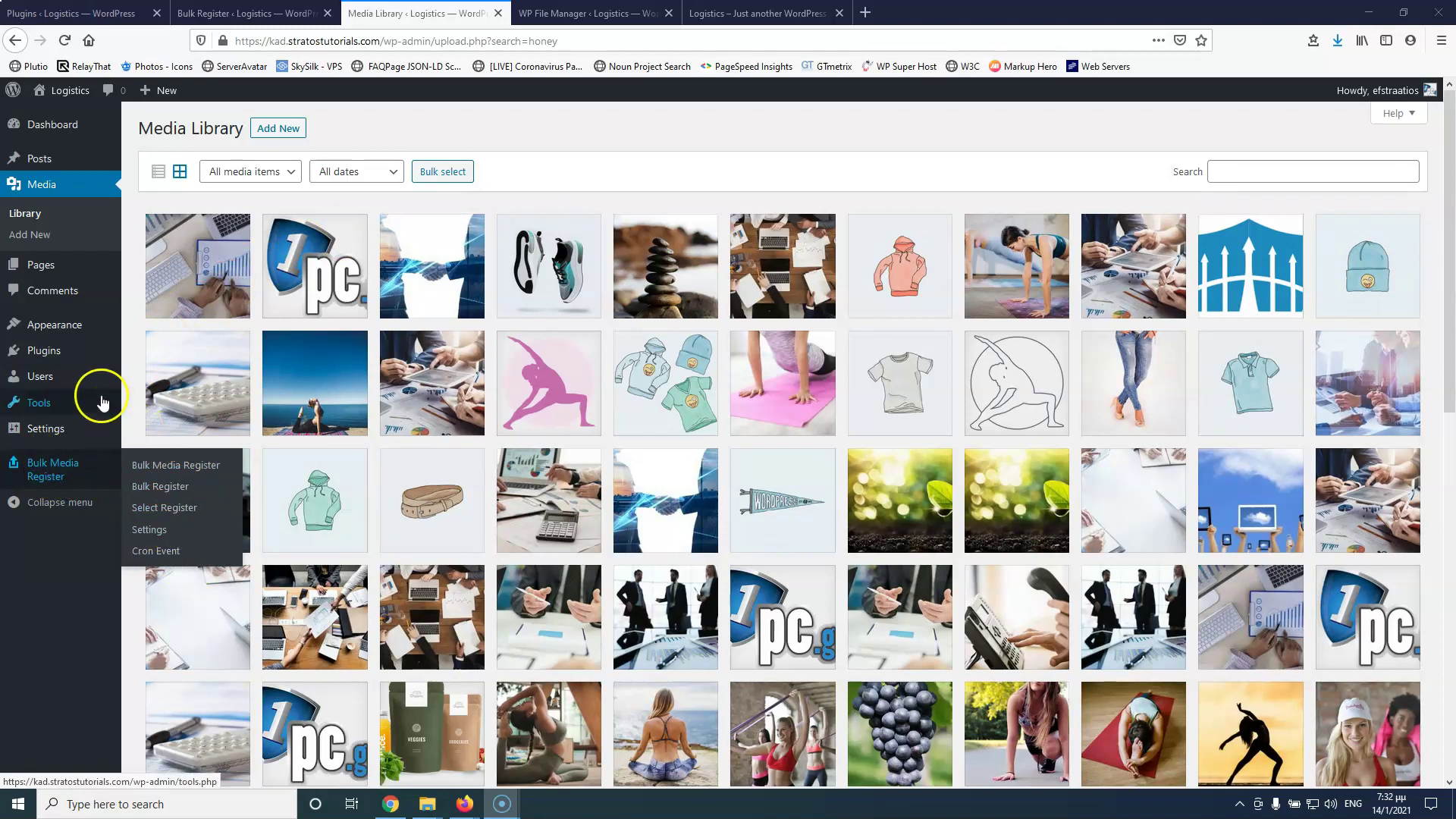
{"action": "mouse_move", "coordinate": [55, 353]}
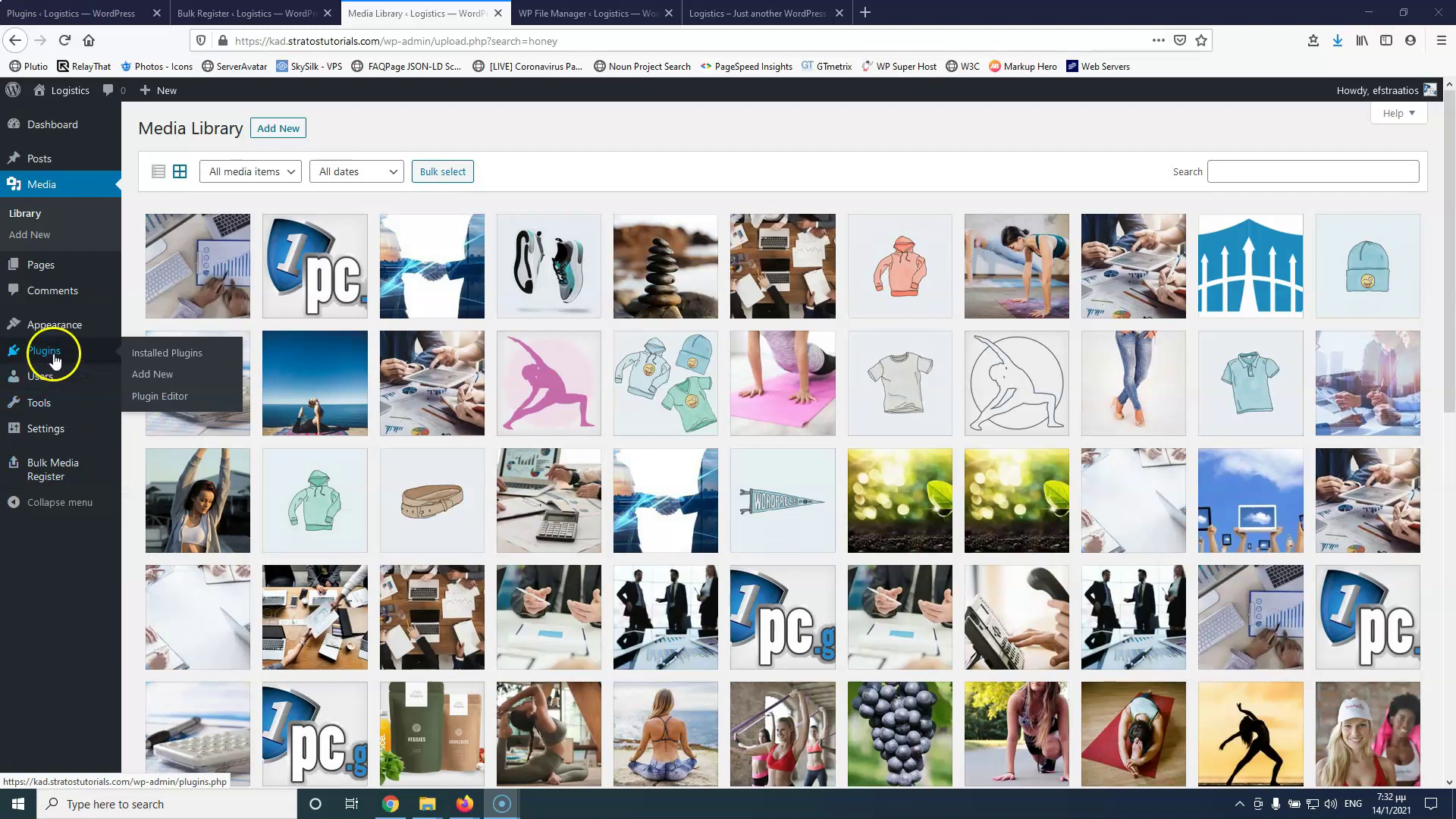
{"action": "left_click", "coordinate": [168, 354]}
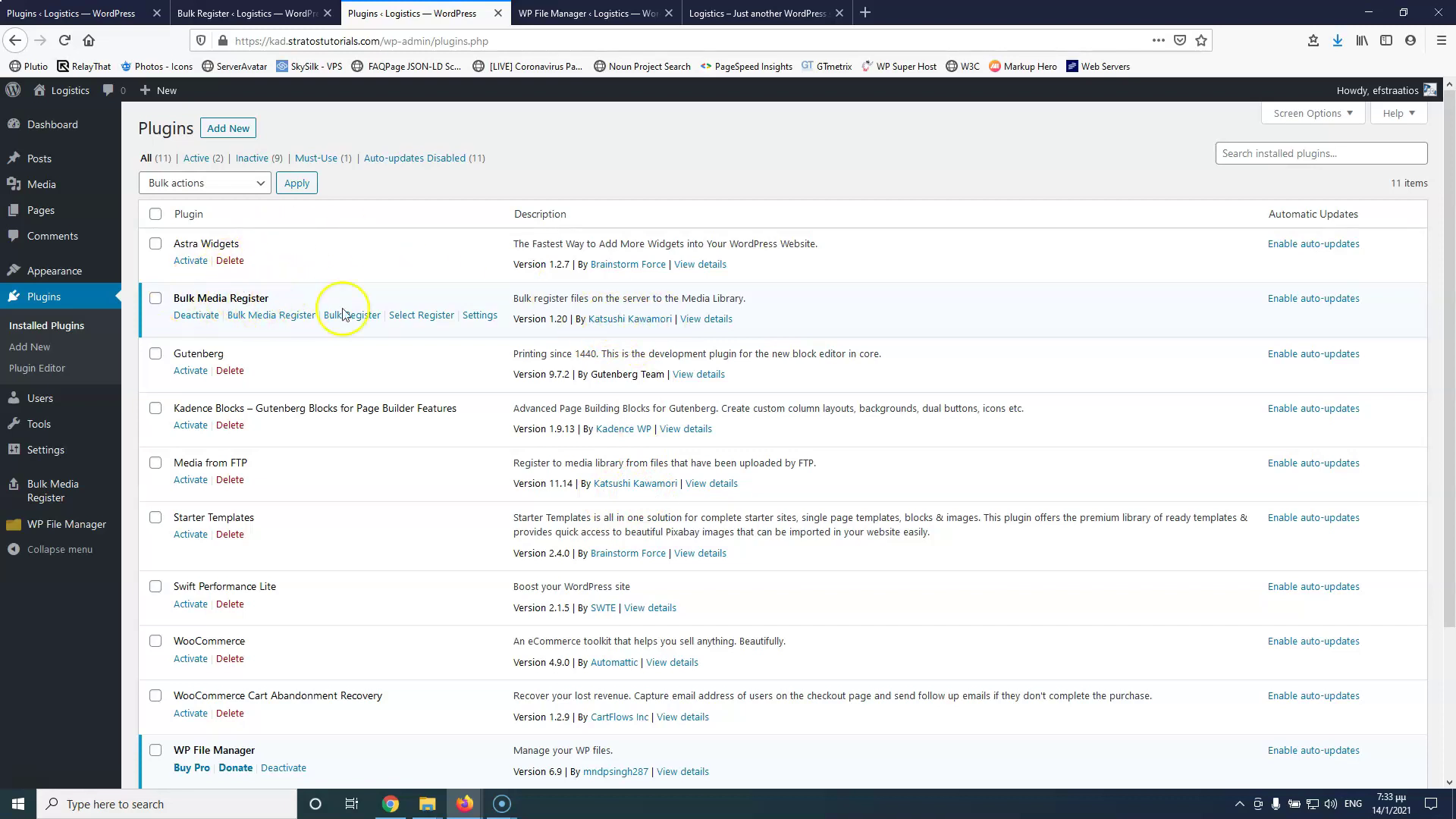
{"action": "left_click", "coordinate": [477, 317]}
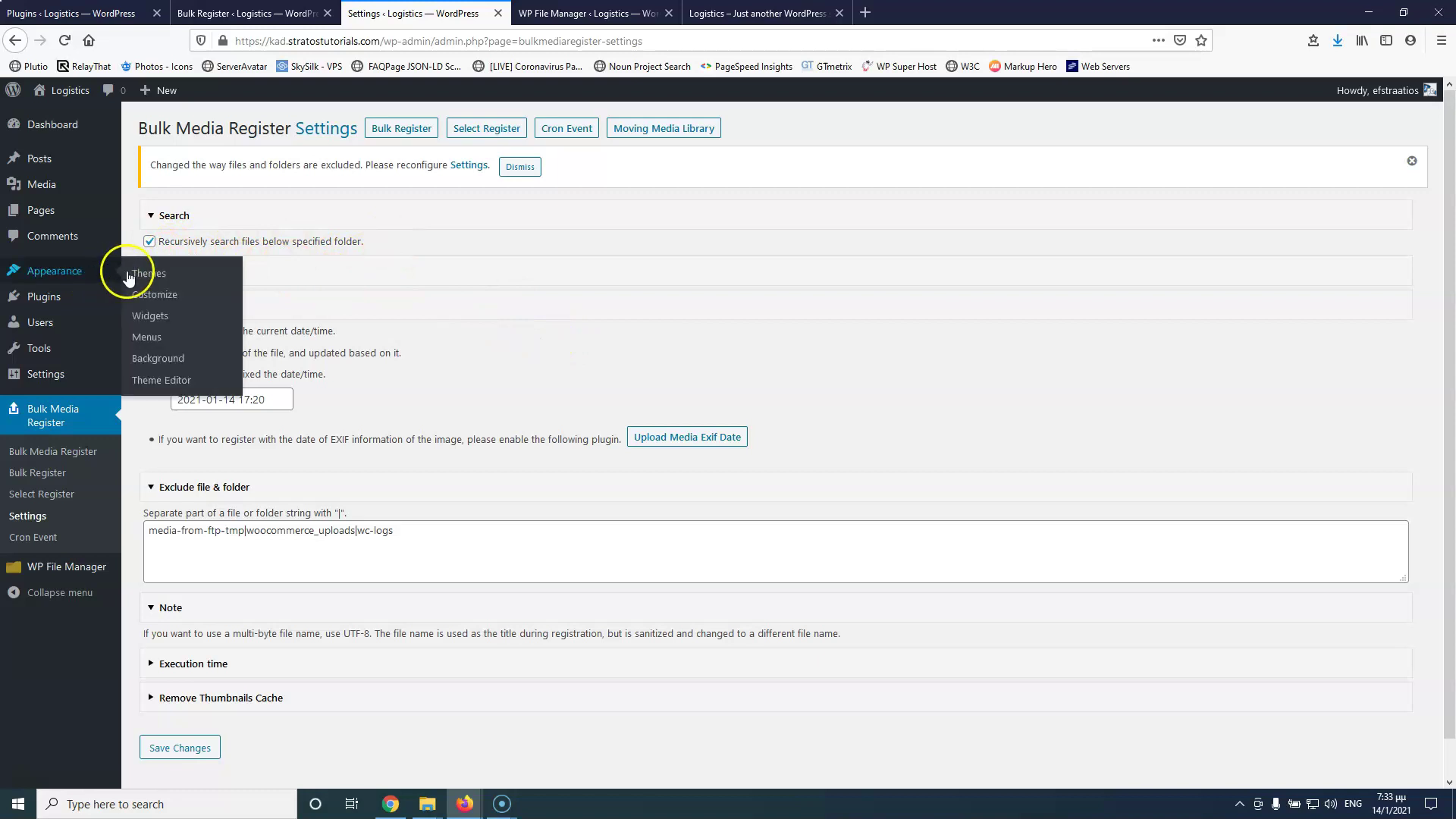
- Examine the Pagination, Date and Execution time settings of Bulk Media Register, and view its Cron Event page
{"action": "left_click", "coordinate": [273, 271]}
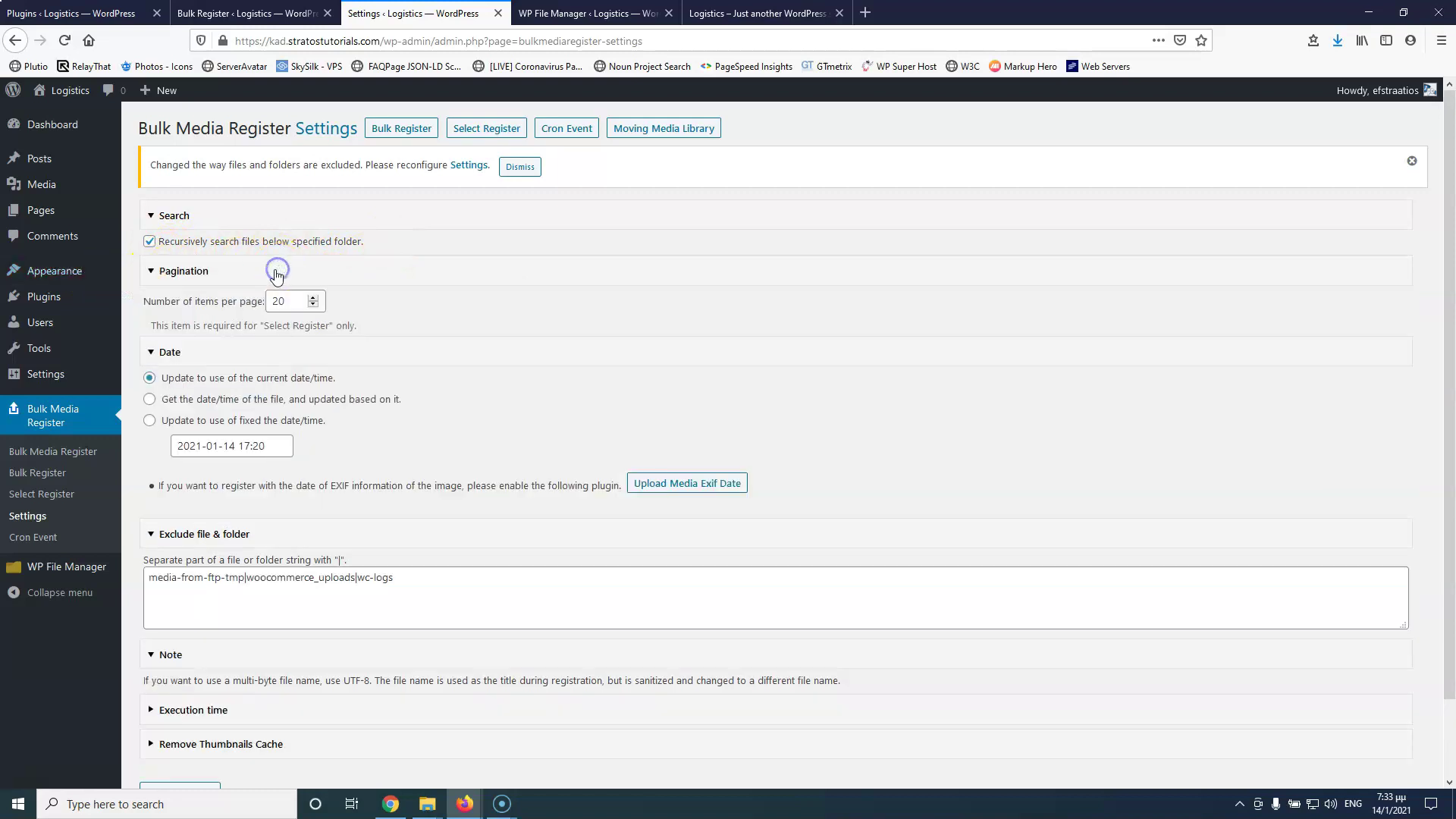
{"action": "left_click", "coordinate": [150, 273]}
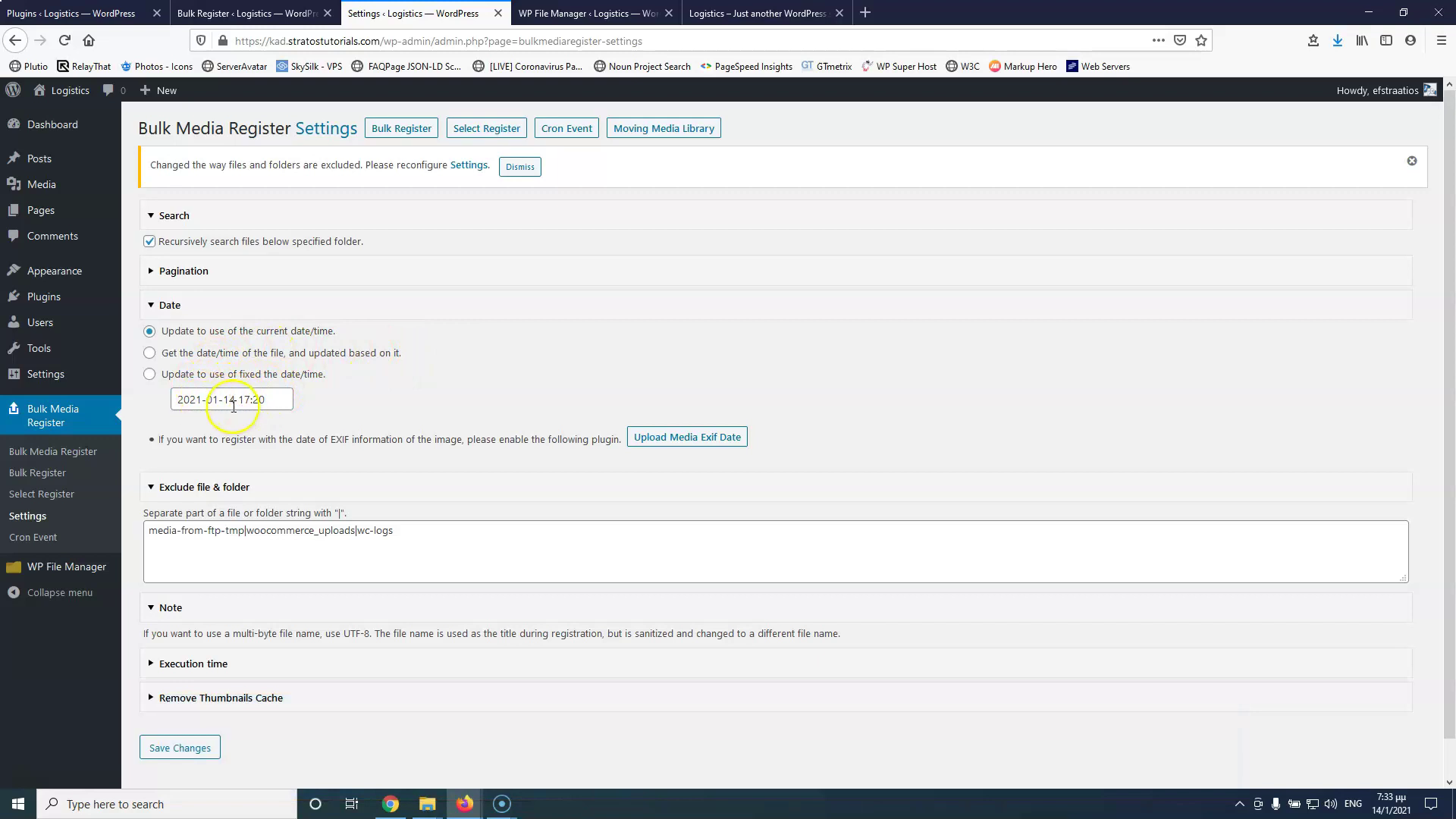
{"action": "scroll", "coordinate": [267, 421], "scroll_direction": "down", "scroll_amount": 1}
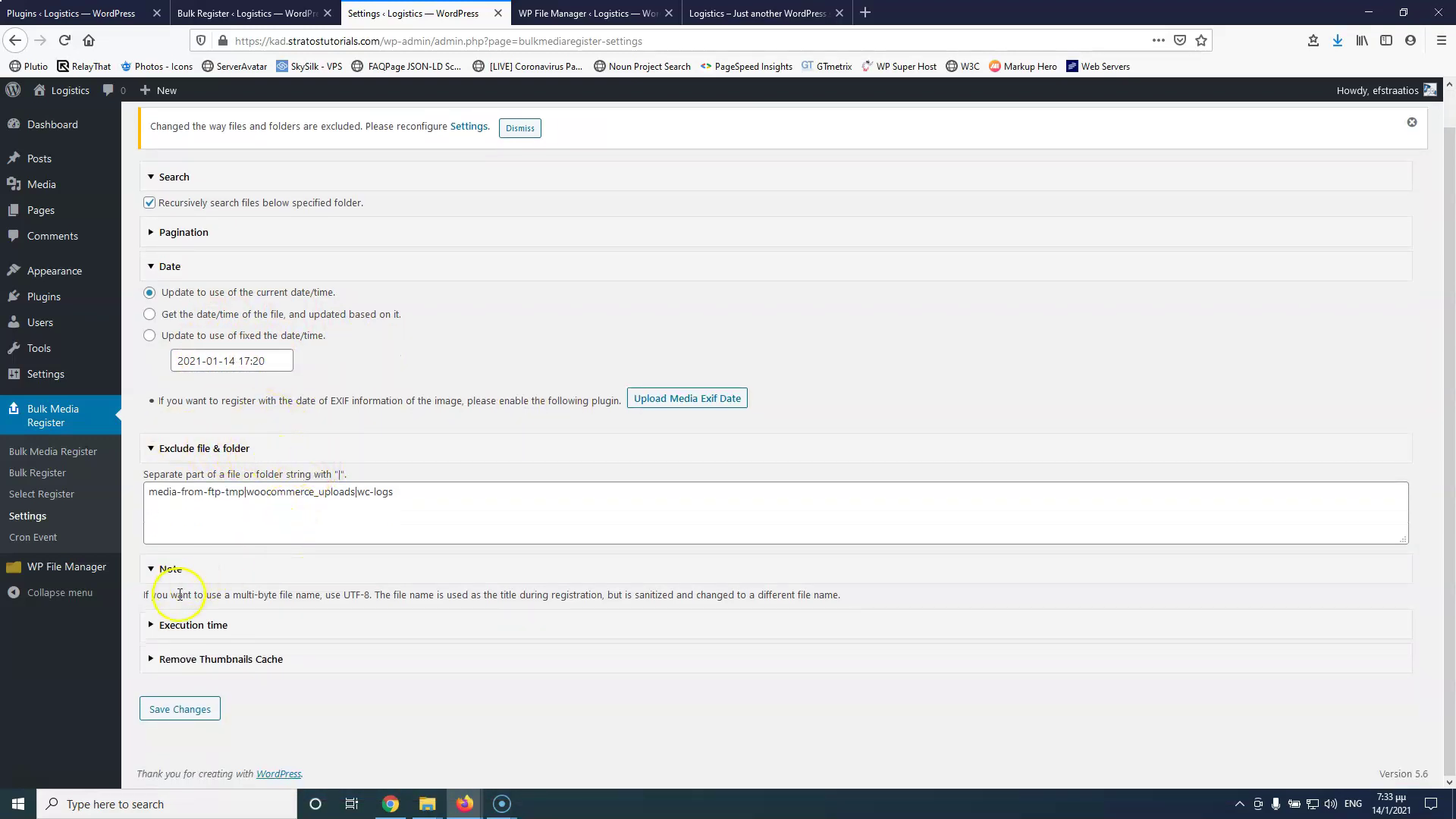
{"action": "left_click", "coordinate": [155, 628]}
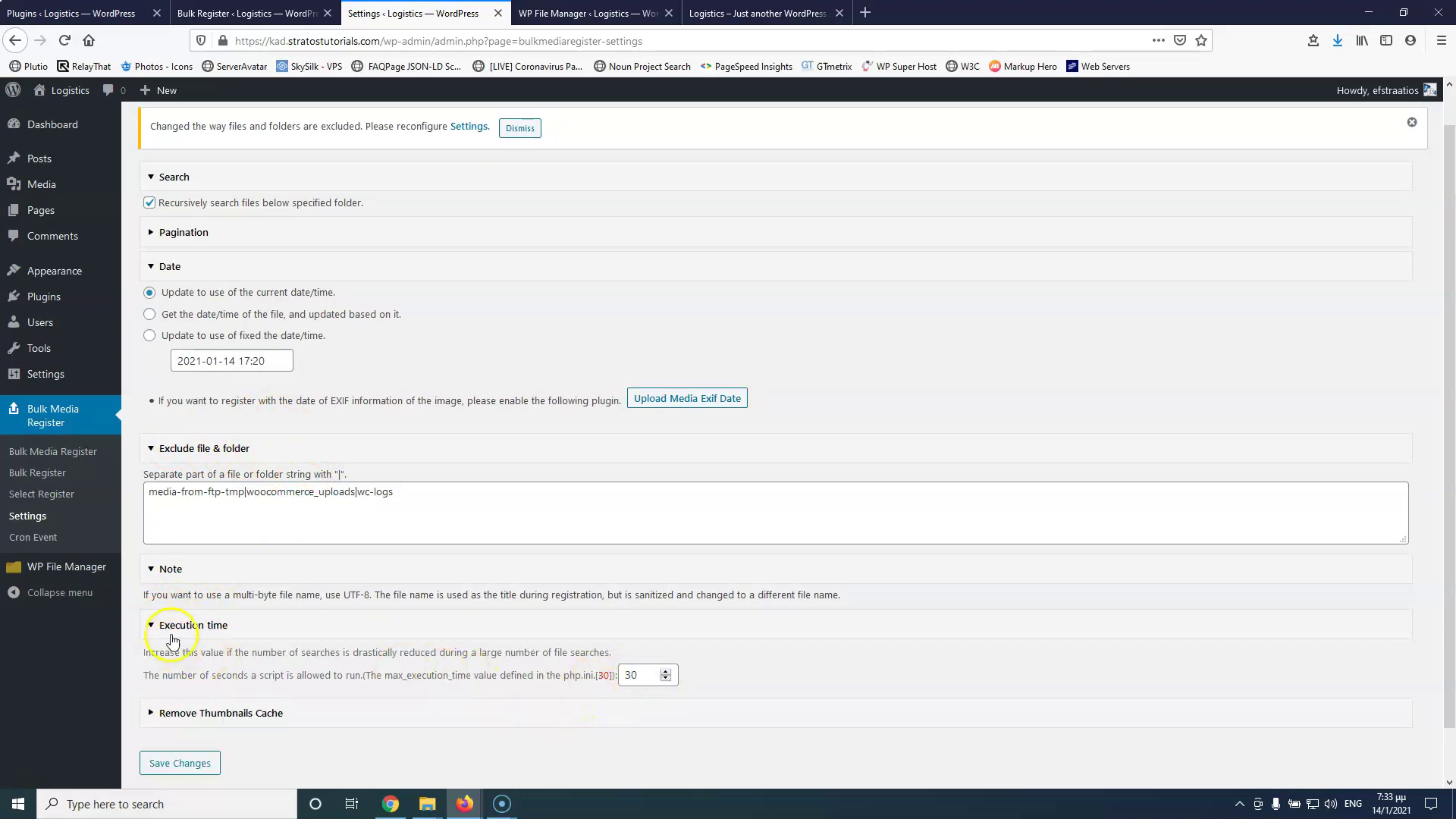
{"action": "left_click", "coordinate": [152, 629]}
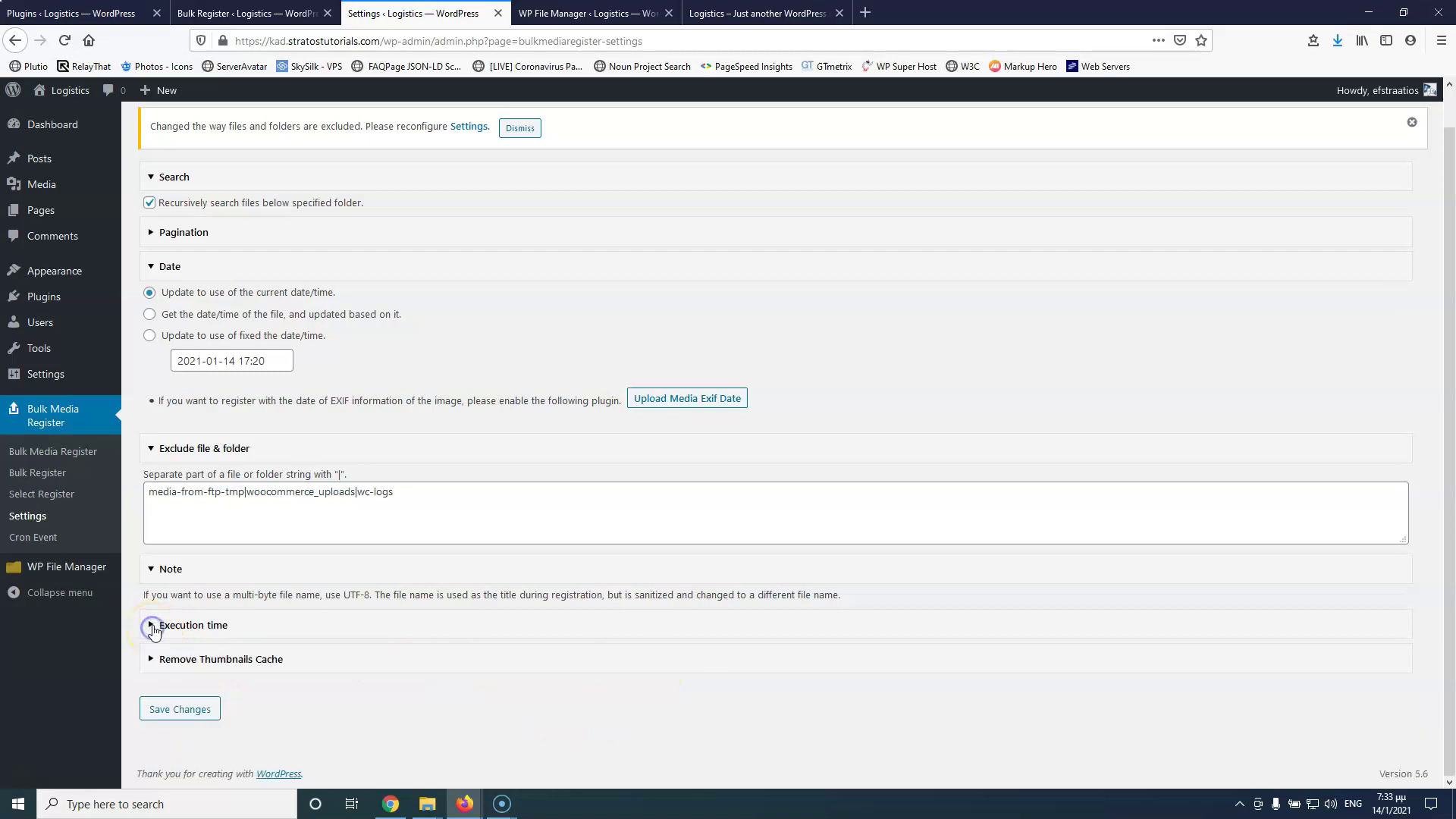
{"action": "left_click", "coordinate": [36, 539]}
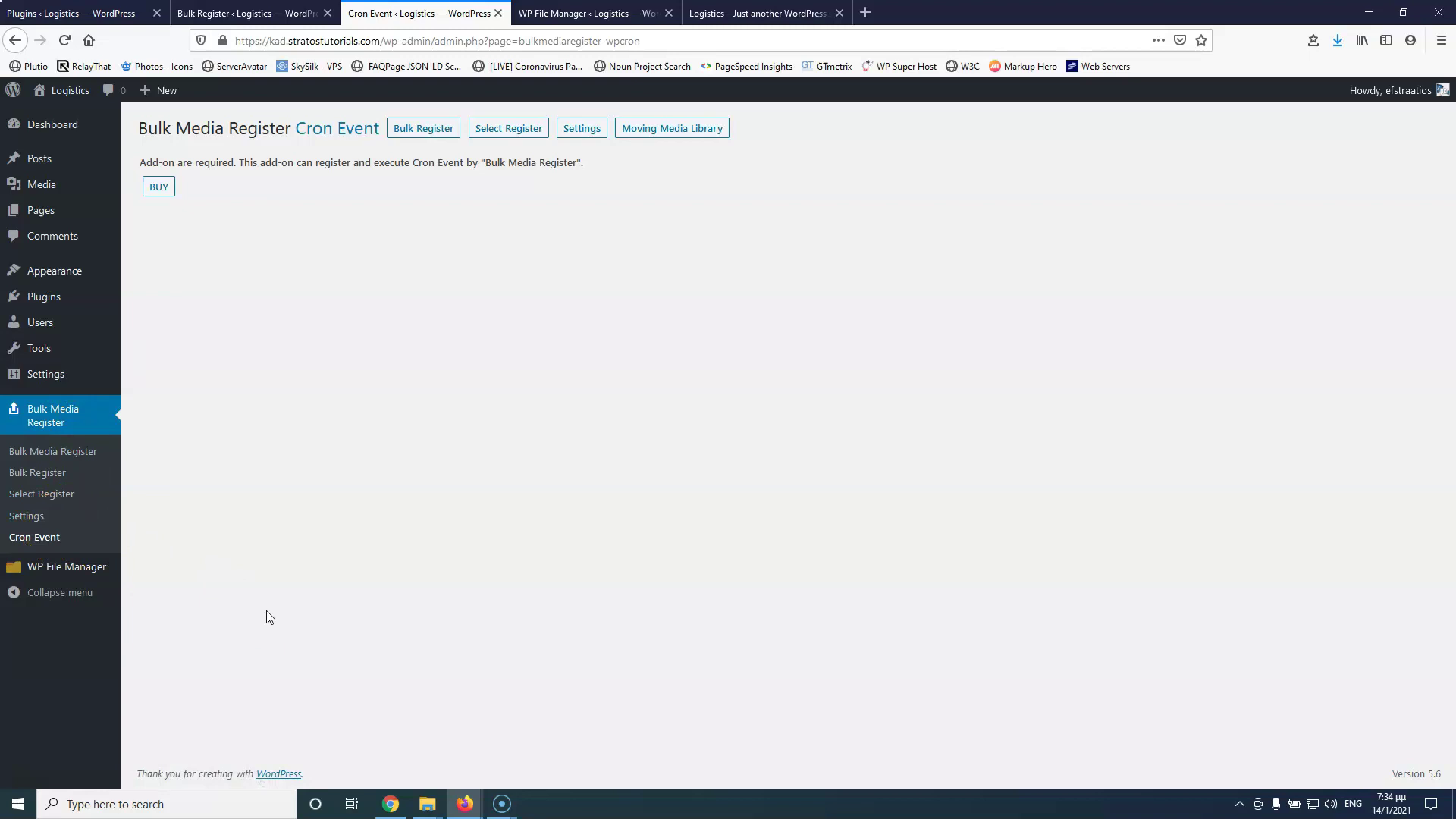
{"action": "left_click", "coordinate": [432, 475]}
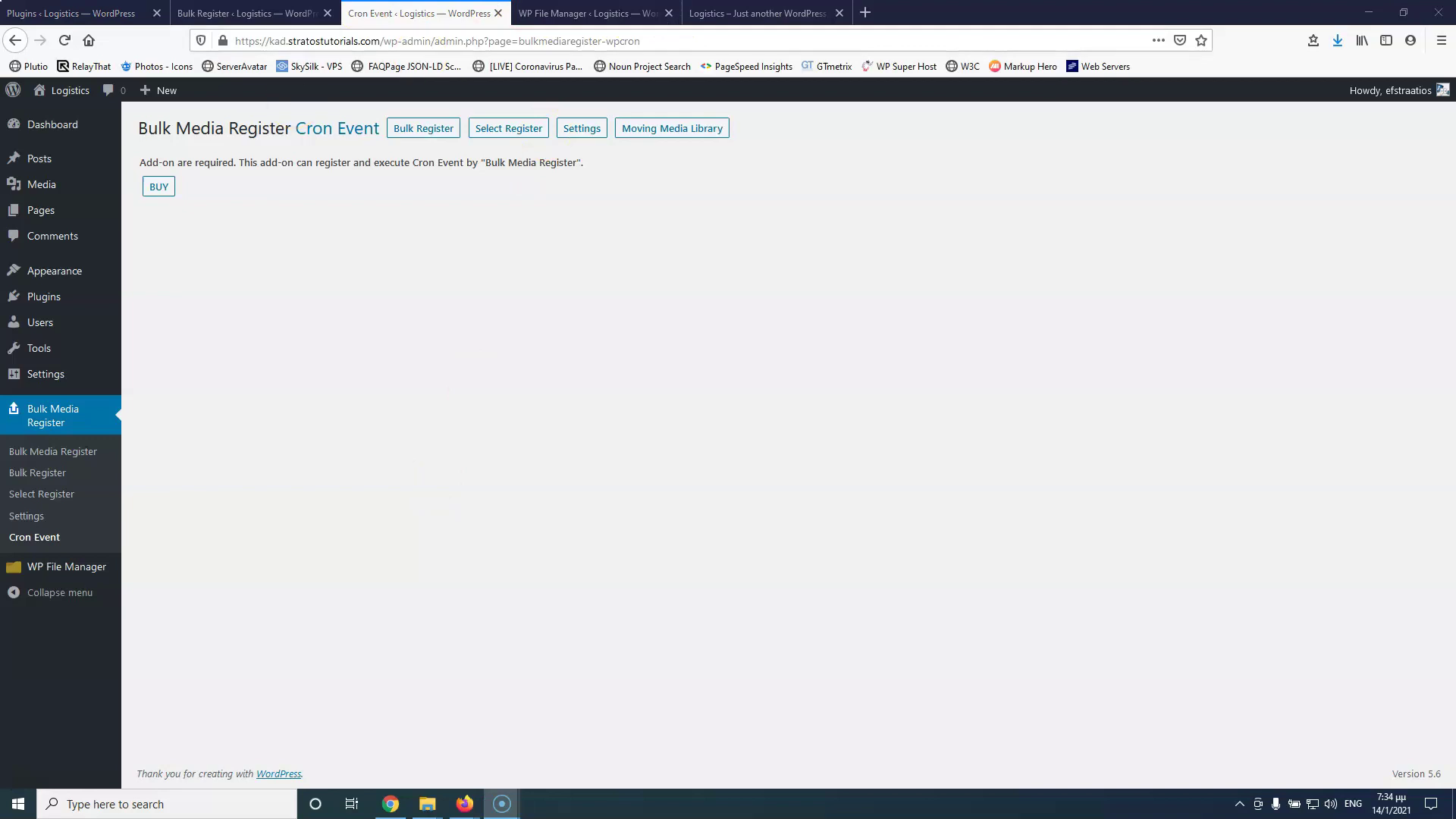
- Show the Media Library as a list and inspect the import text files and index.html among its first entries
{"action": "mouse_move", "coordinate": [71, 185]}
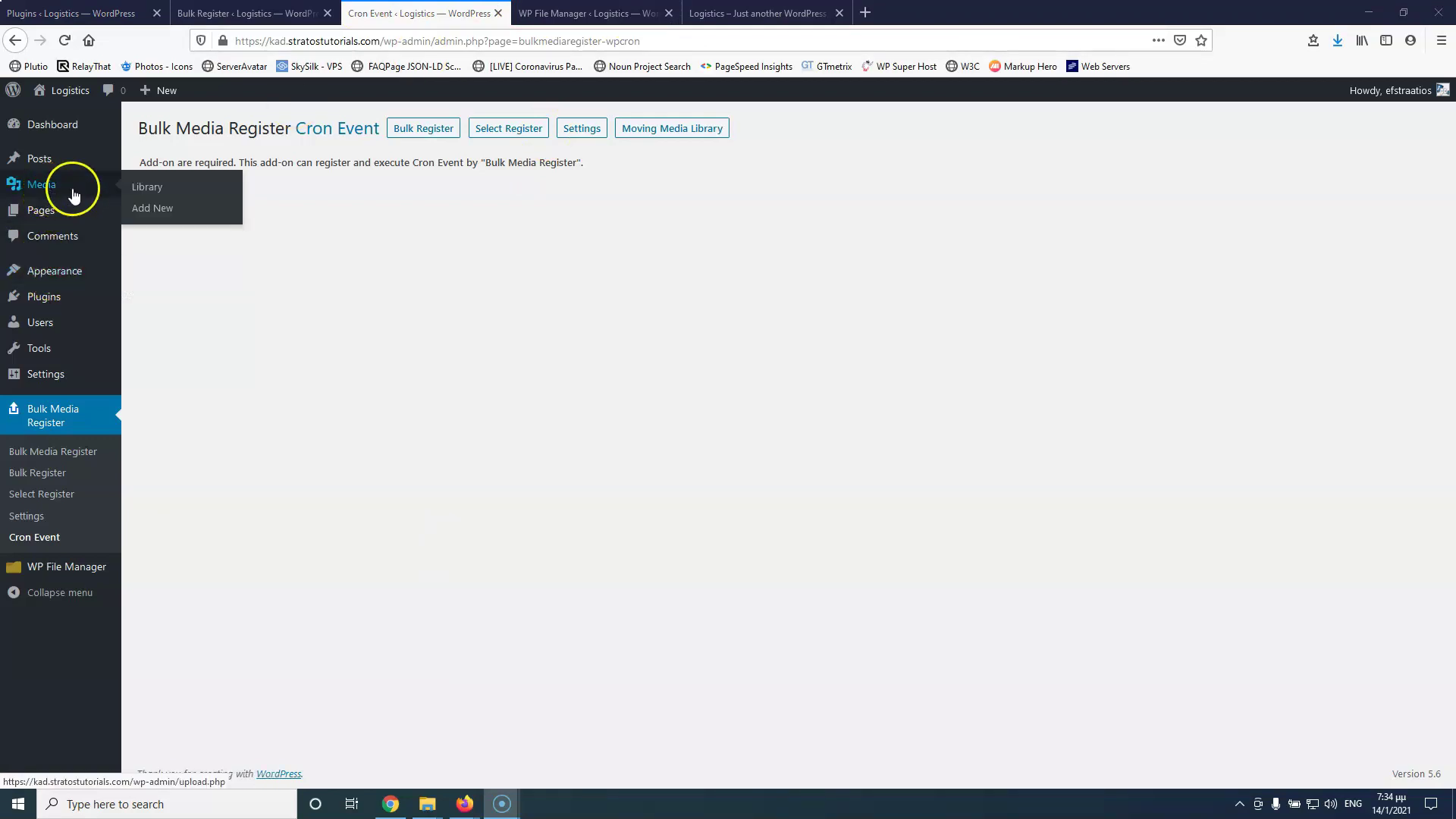
{"action": "left_click", "coordinate": [157, 188]}
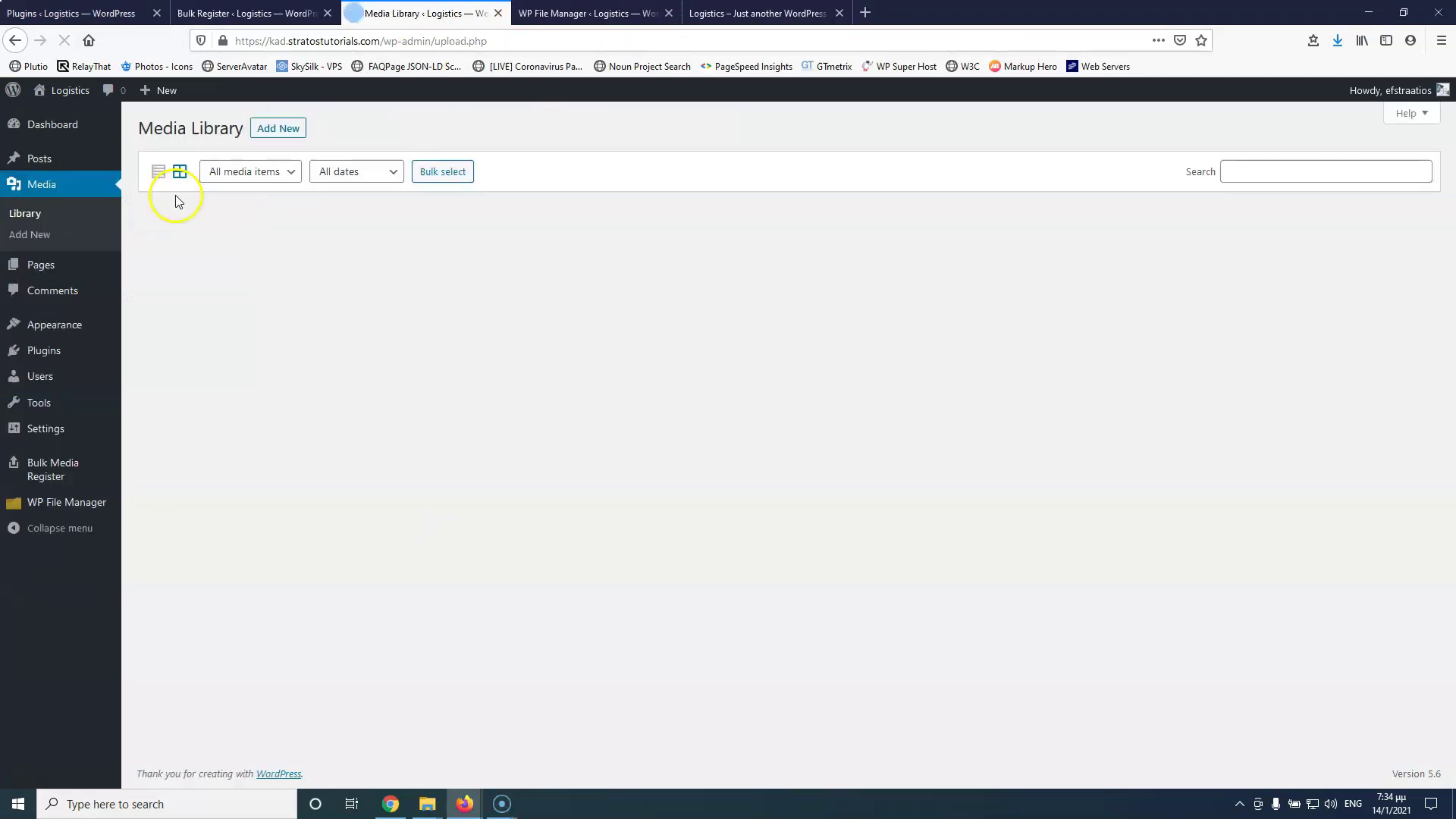
{"action": "left_click", "coordinate": [159, 173]}
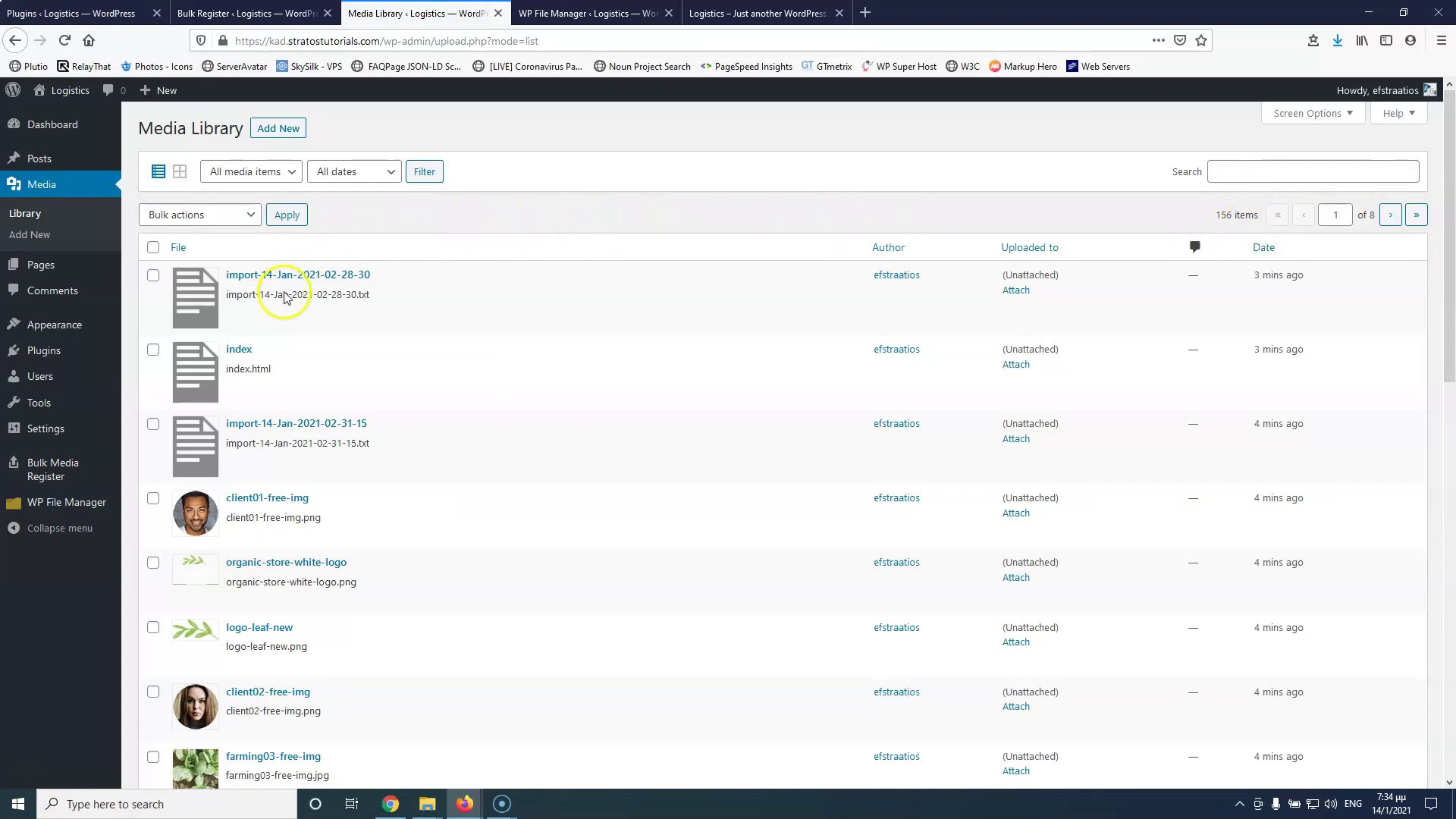
{"action": "mouse_move", "coordinate": [262, 371]}
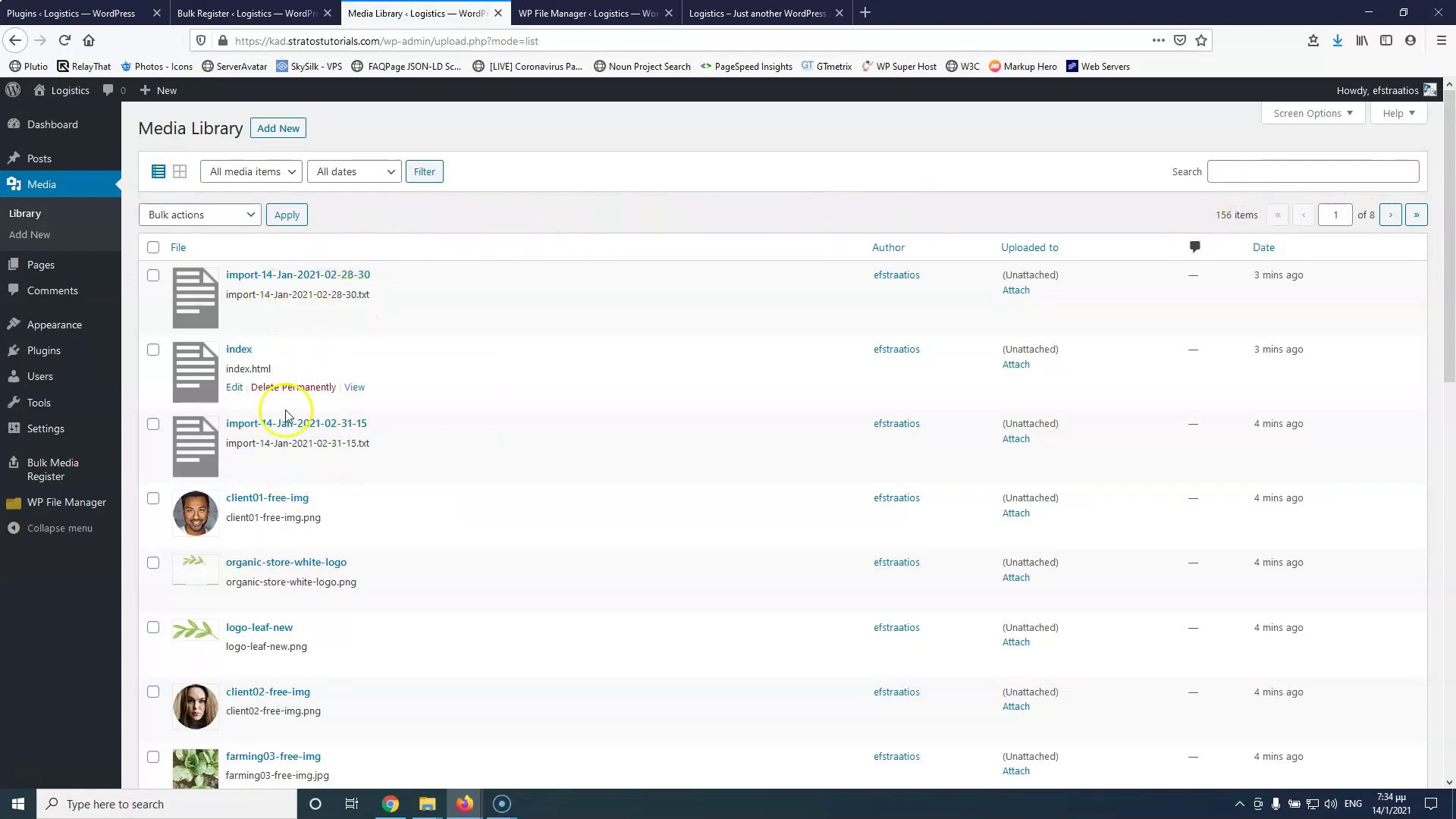
{"action": "mouse_move", "coordinate": [275, 441]}
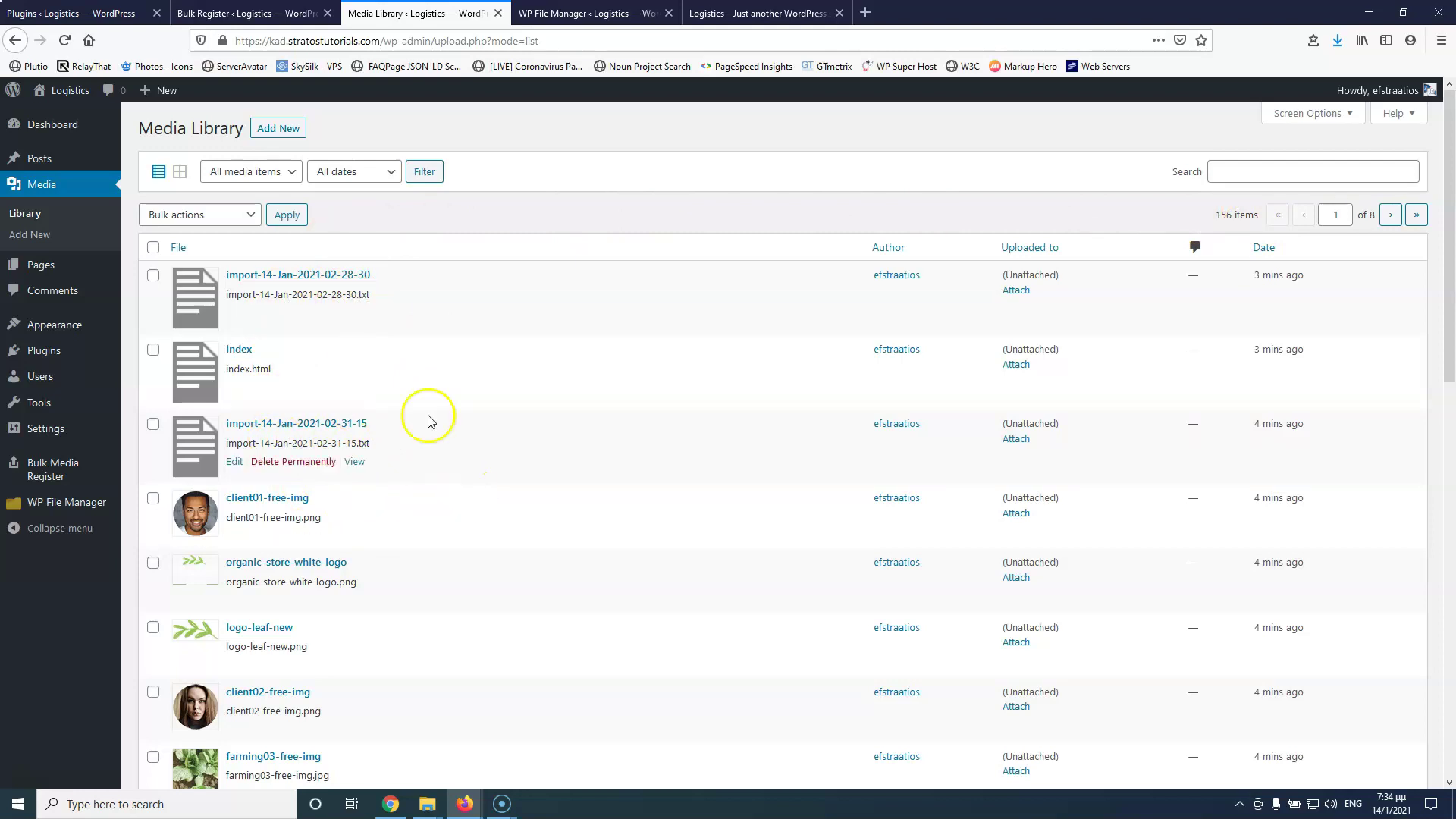
{"action": "mouse_move", "coordinate": [306, 400]}
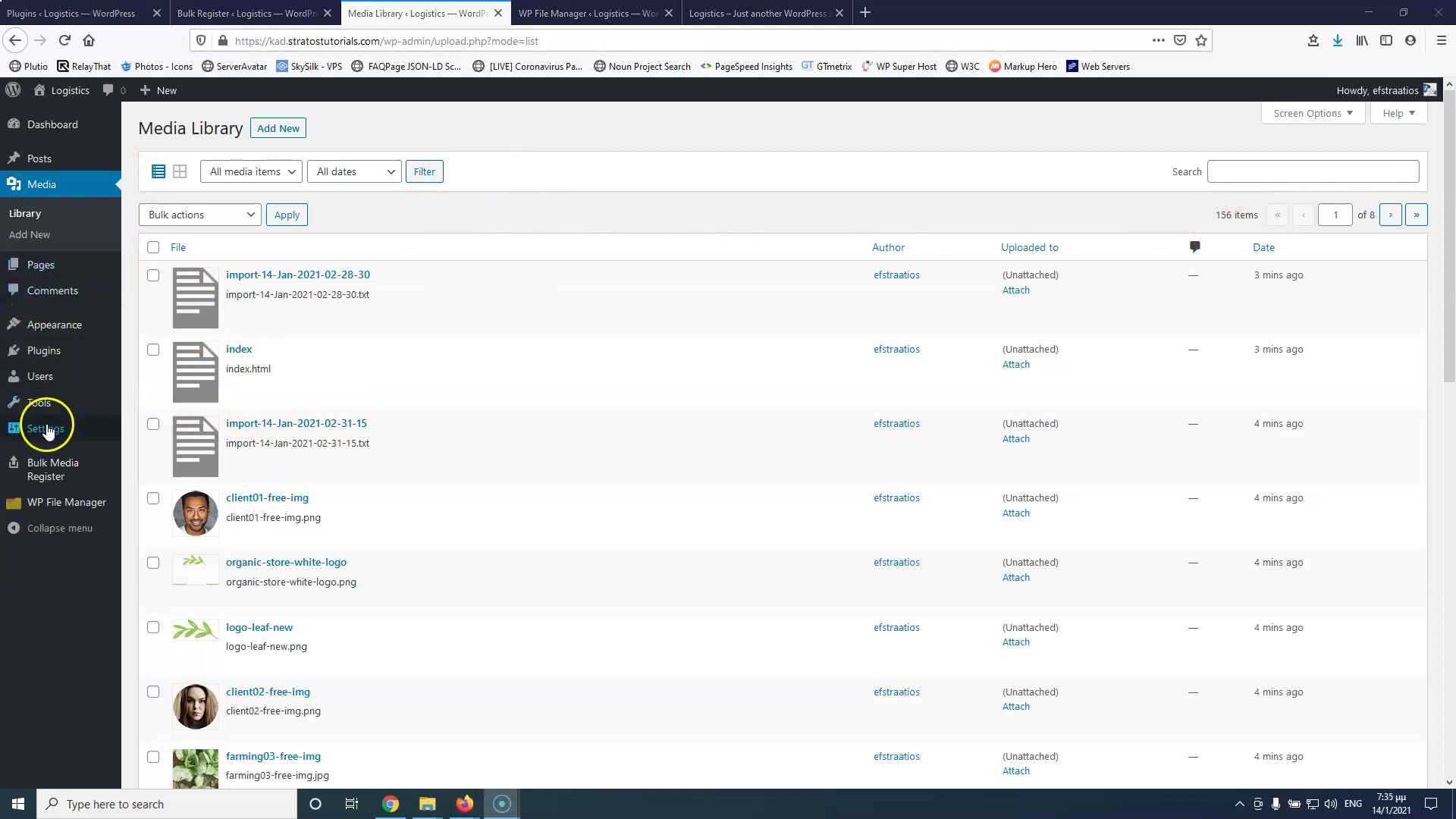
- Activate the WP Reset plugin in the list of installed plugins
{"action": "mouse_move", "coordinate": [47, 351]}
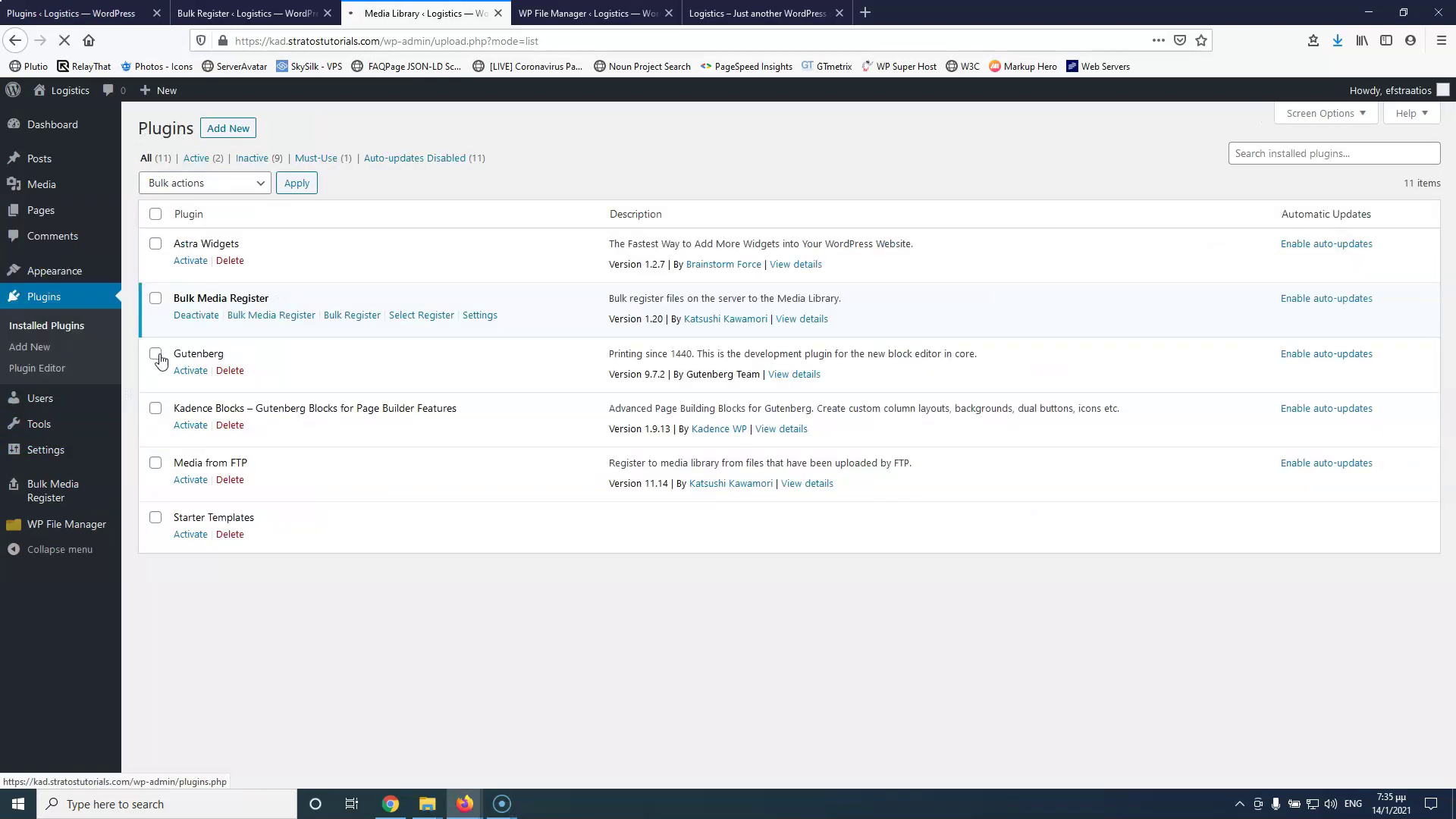
{"action": "scroll", "coordinate": [202, 643], "scroll_direction": "down", "scroll_amount": 3}
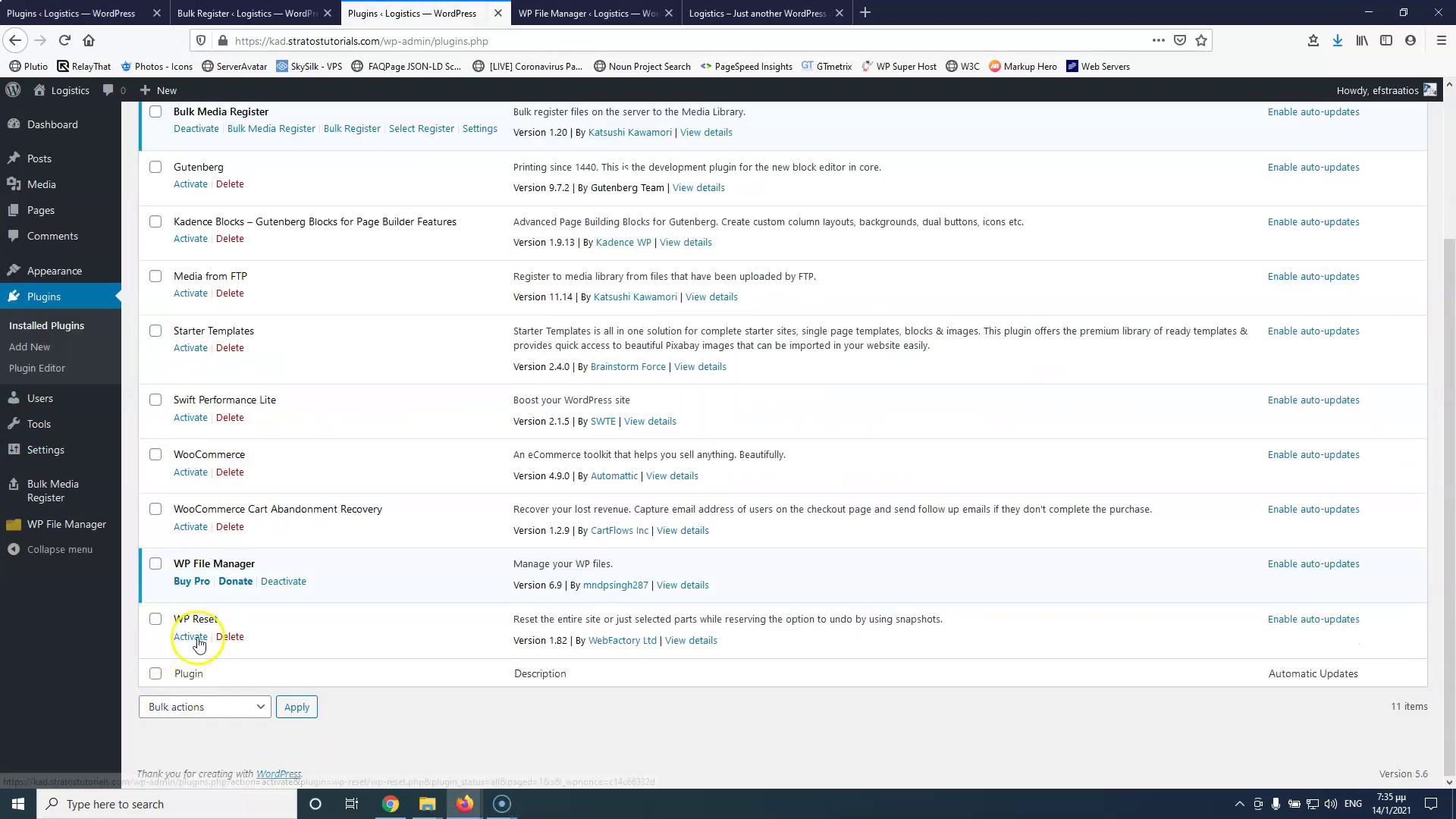
{"action": "left_click", "coordinate": [189, 638]}
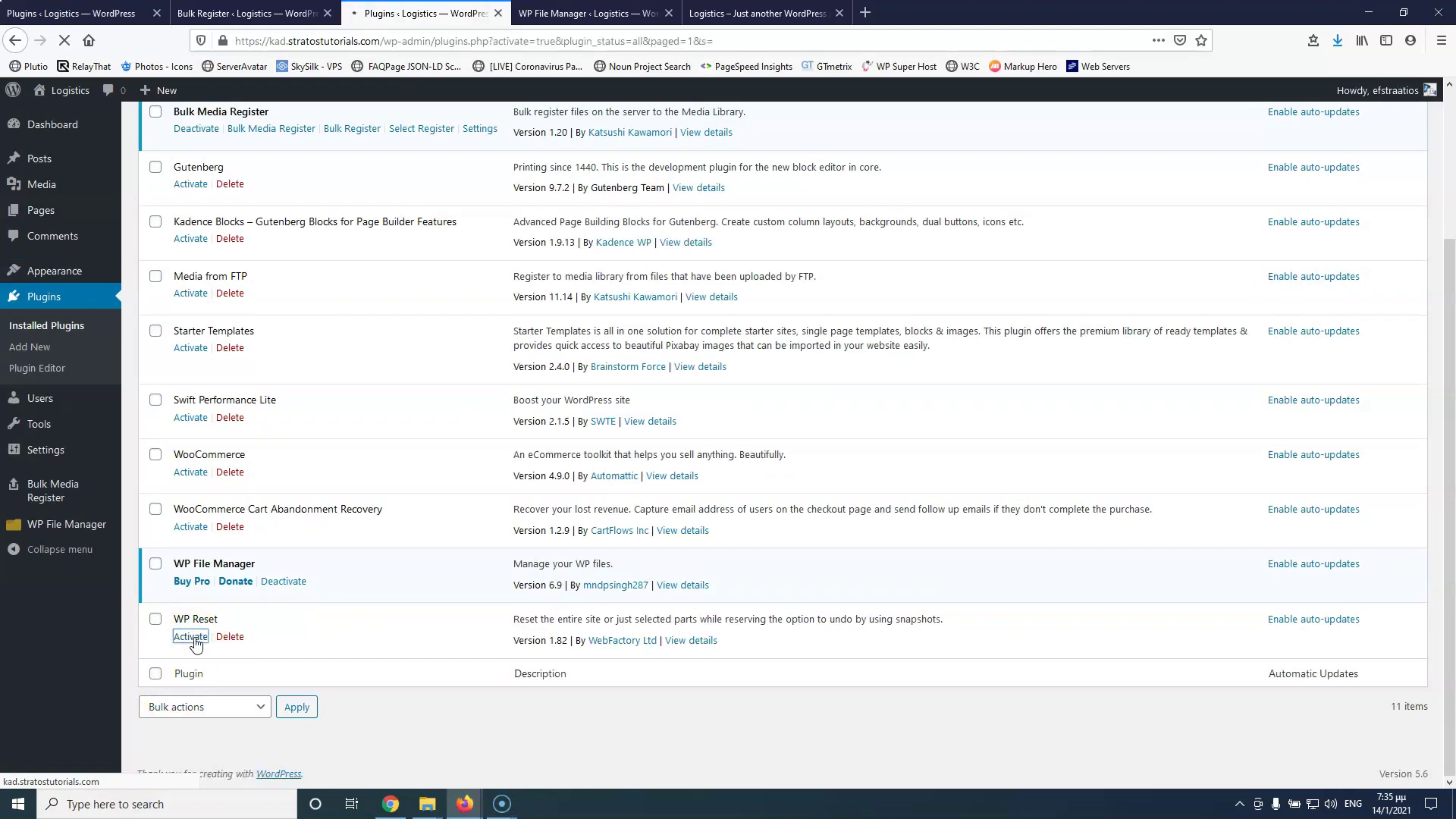
{"action": "scroll", "coordinate": [181, 659], "scroll_direction": "down", "scroll_amount": 5}
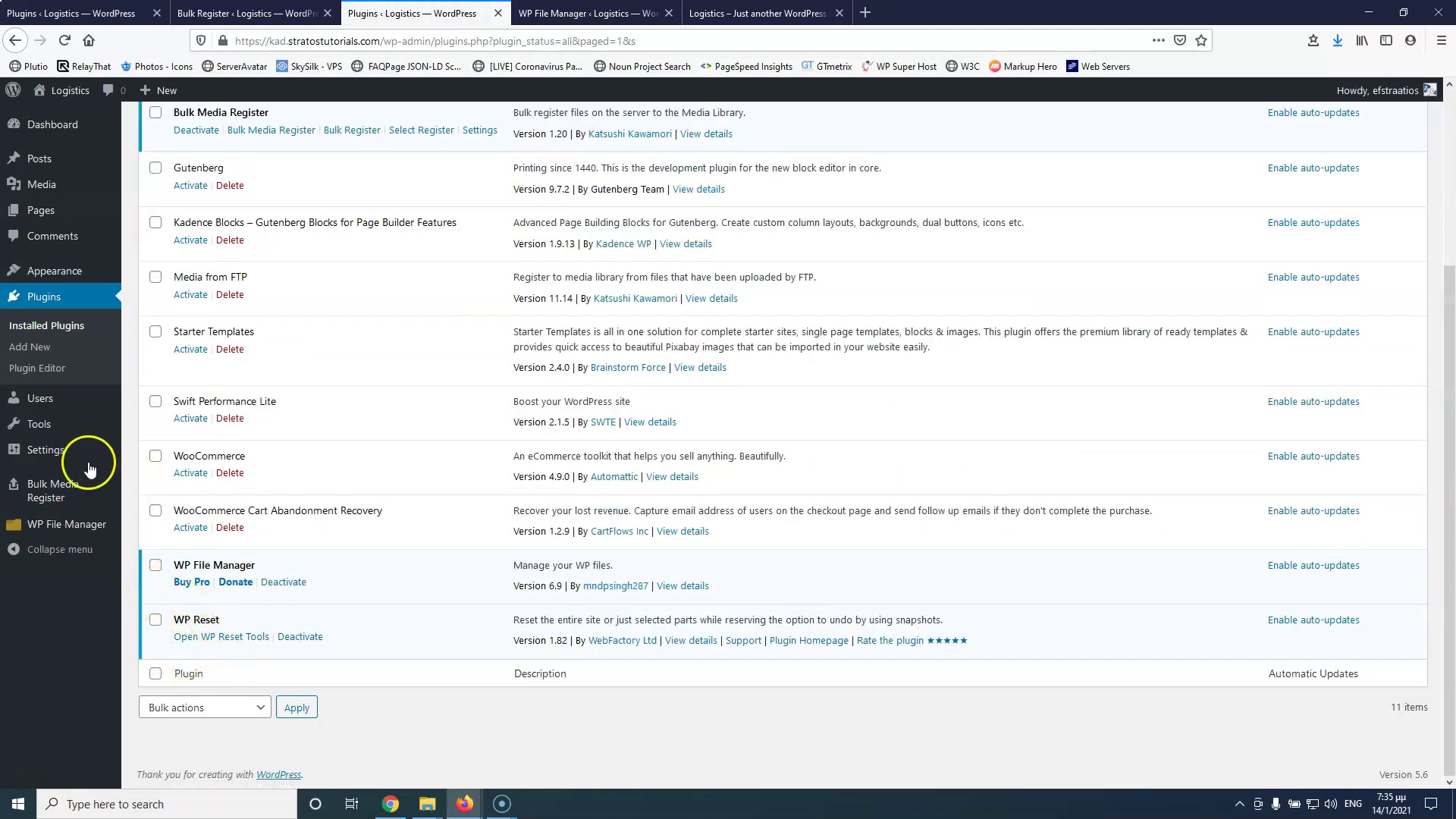
- Run the Site Reset in the WP Reset tools with the confirmation word "reset" and all reactivation options unchecked
{"action": "left_click", "coordinate": [220, 638]}
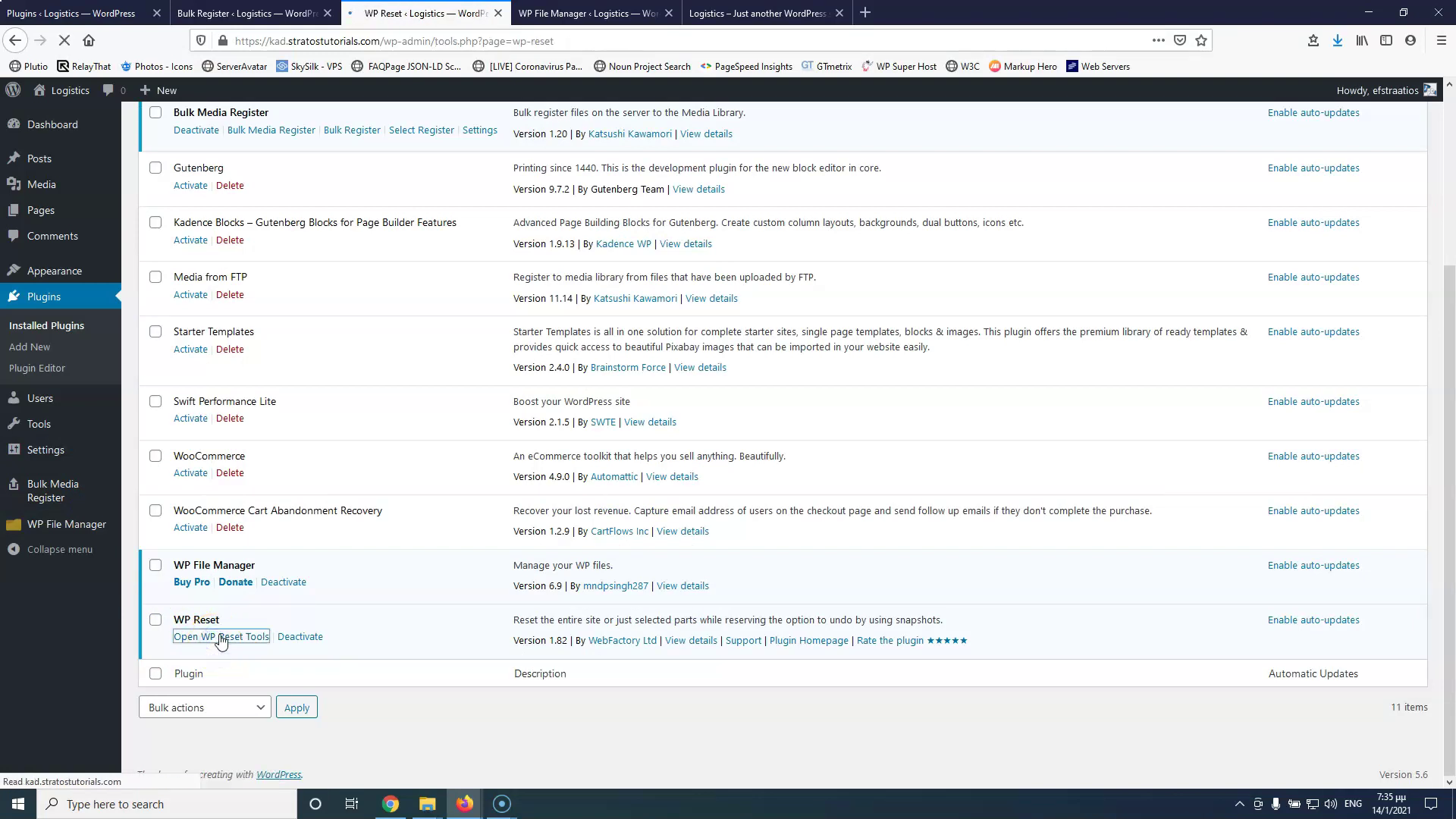
{"action": "scroll", "coordinate": [861, 549], "scroll_direction": "down", "scroll_amount": 15}
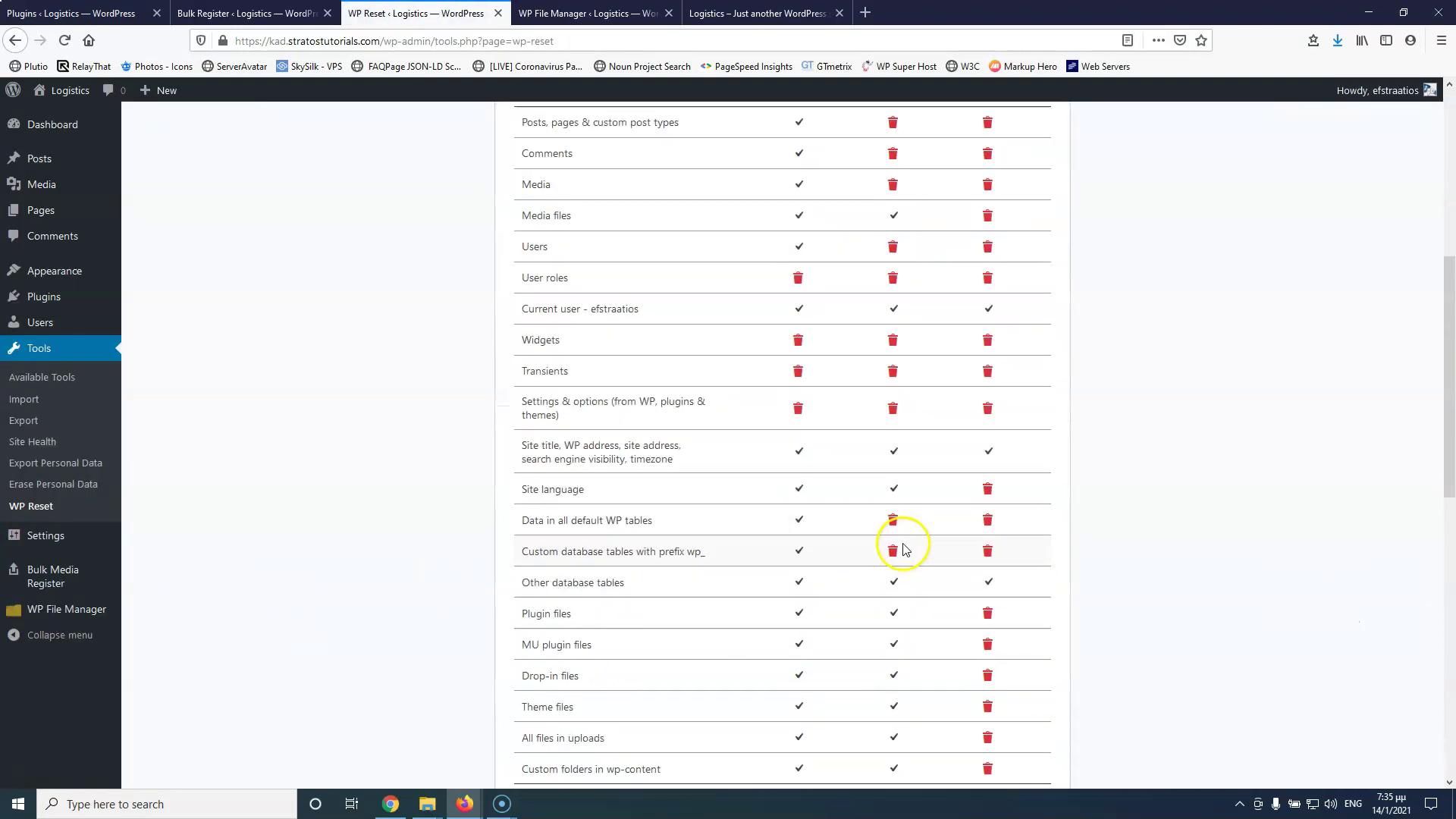
{"action": "left_click", "coordinate": [519, 644]}
{"action": "left_click", "coordinate": [561, 752]}
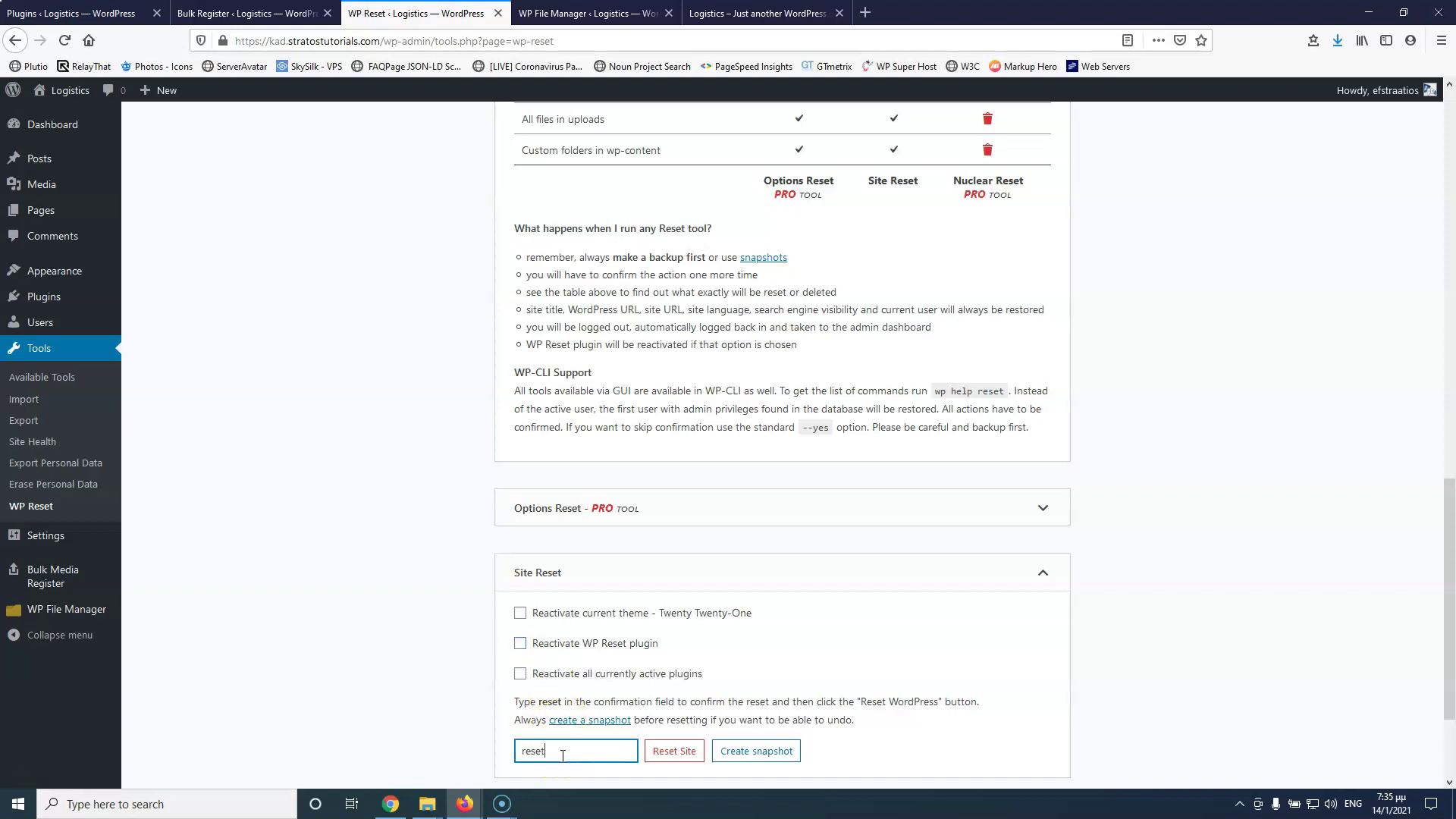
{"action": "left_click", "coordinate": [671, 750]}
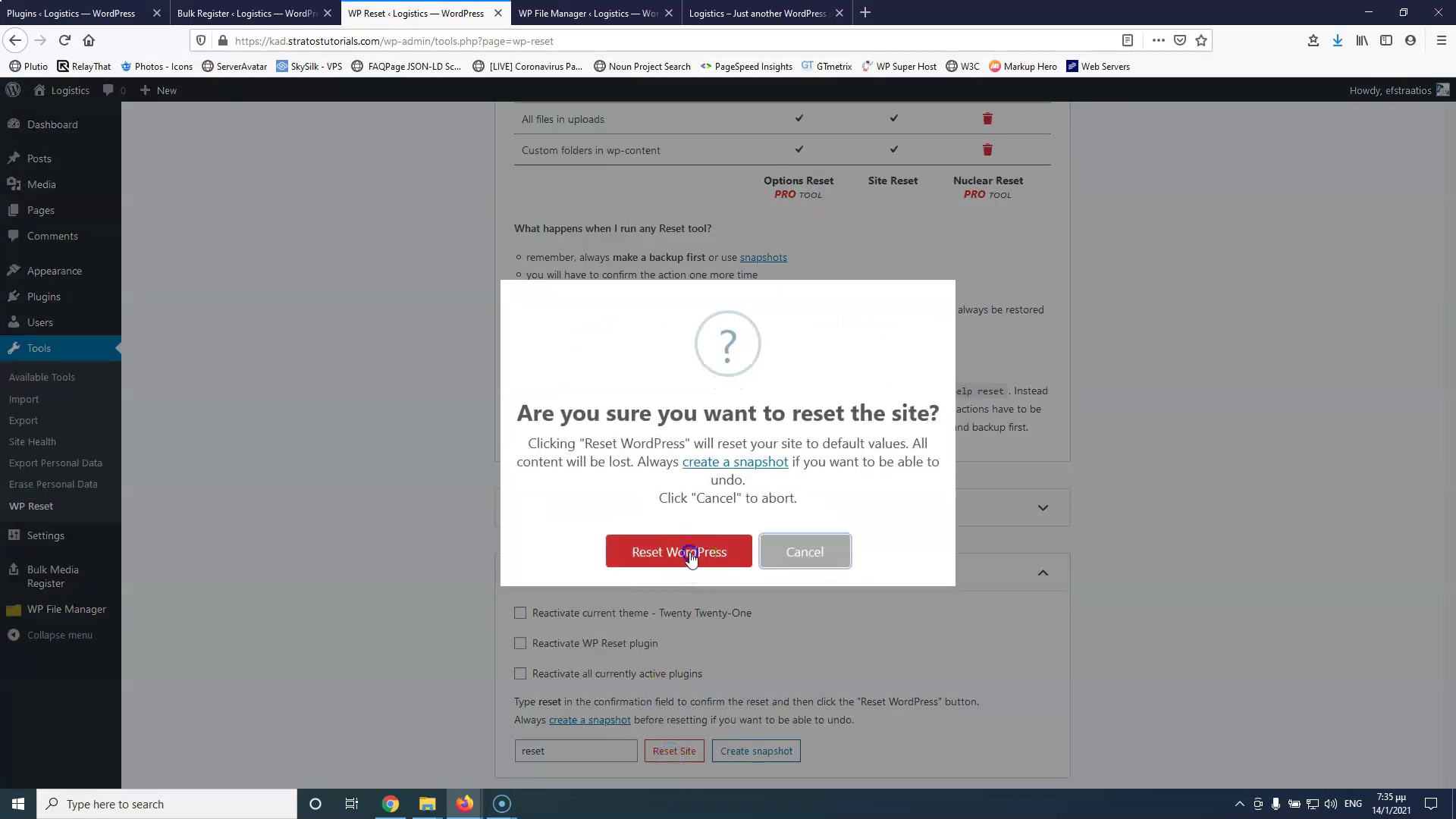
{"action": "left_click", "coordinate": [686, 552]}
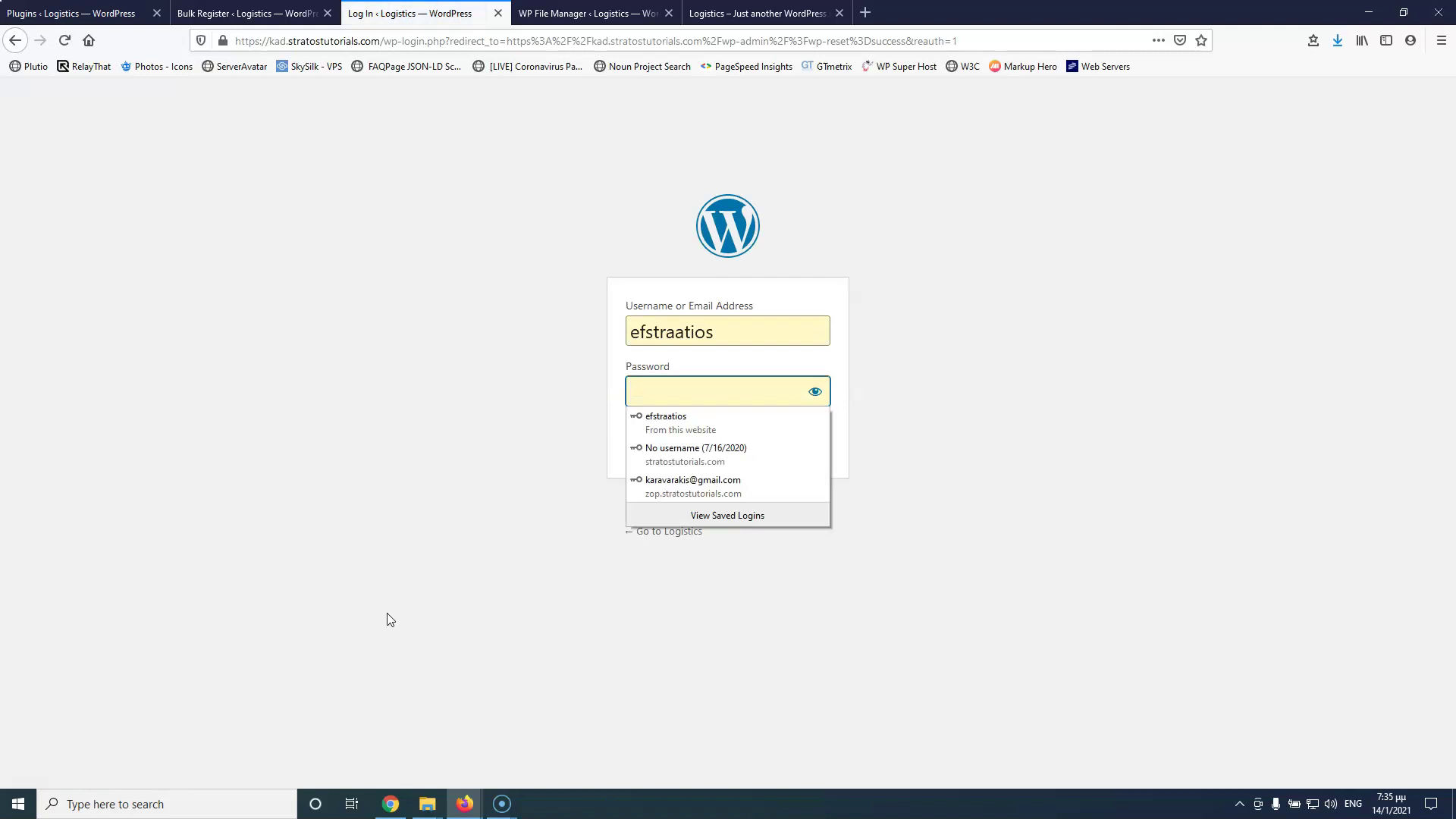
- Log back in to the site using the saved username and account password
{"action": "left_click", "coordinate": [679, 421]}
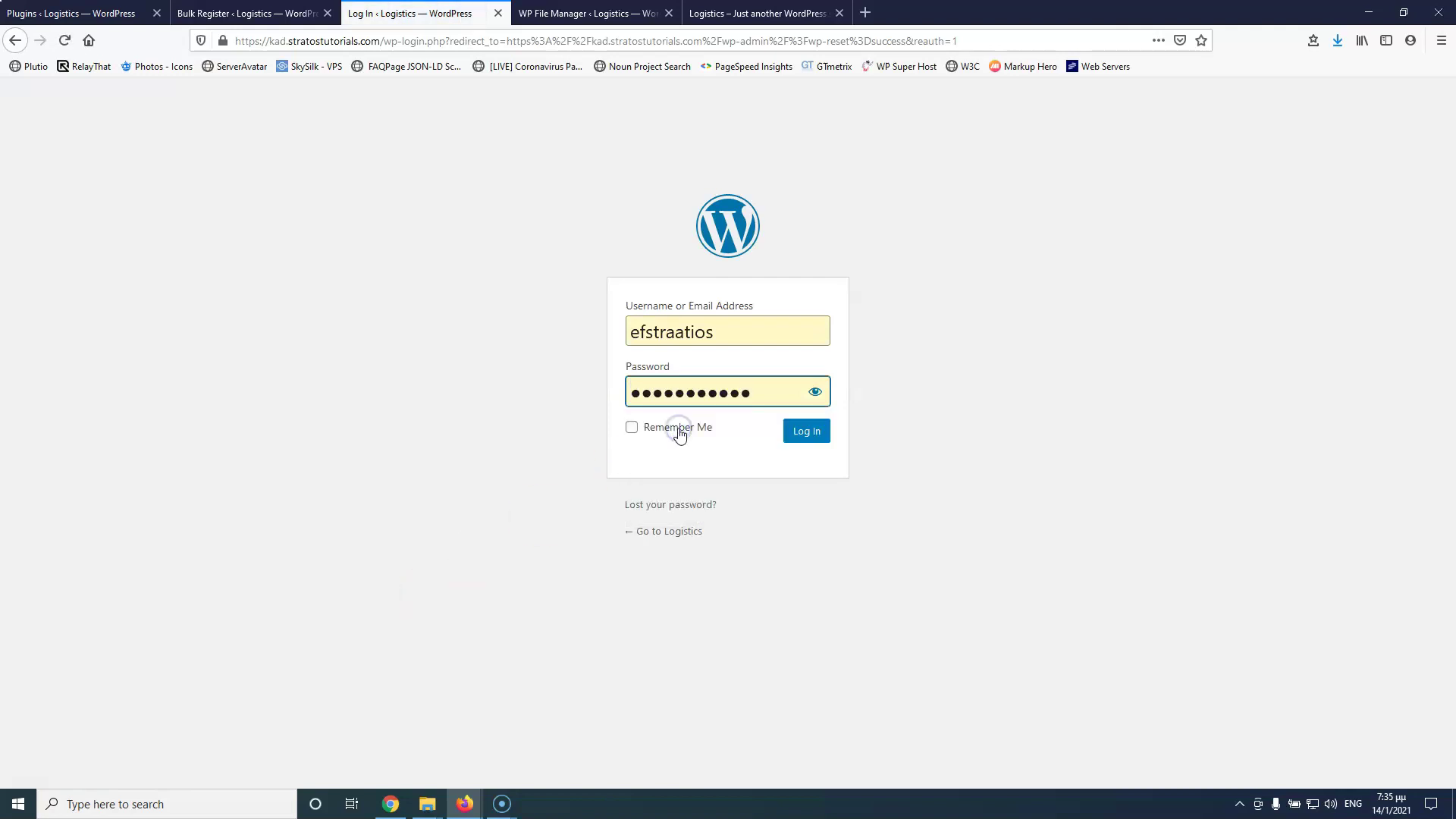
{"action": "left_click", "coordinate": [795, 431]}
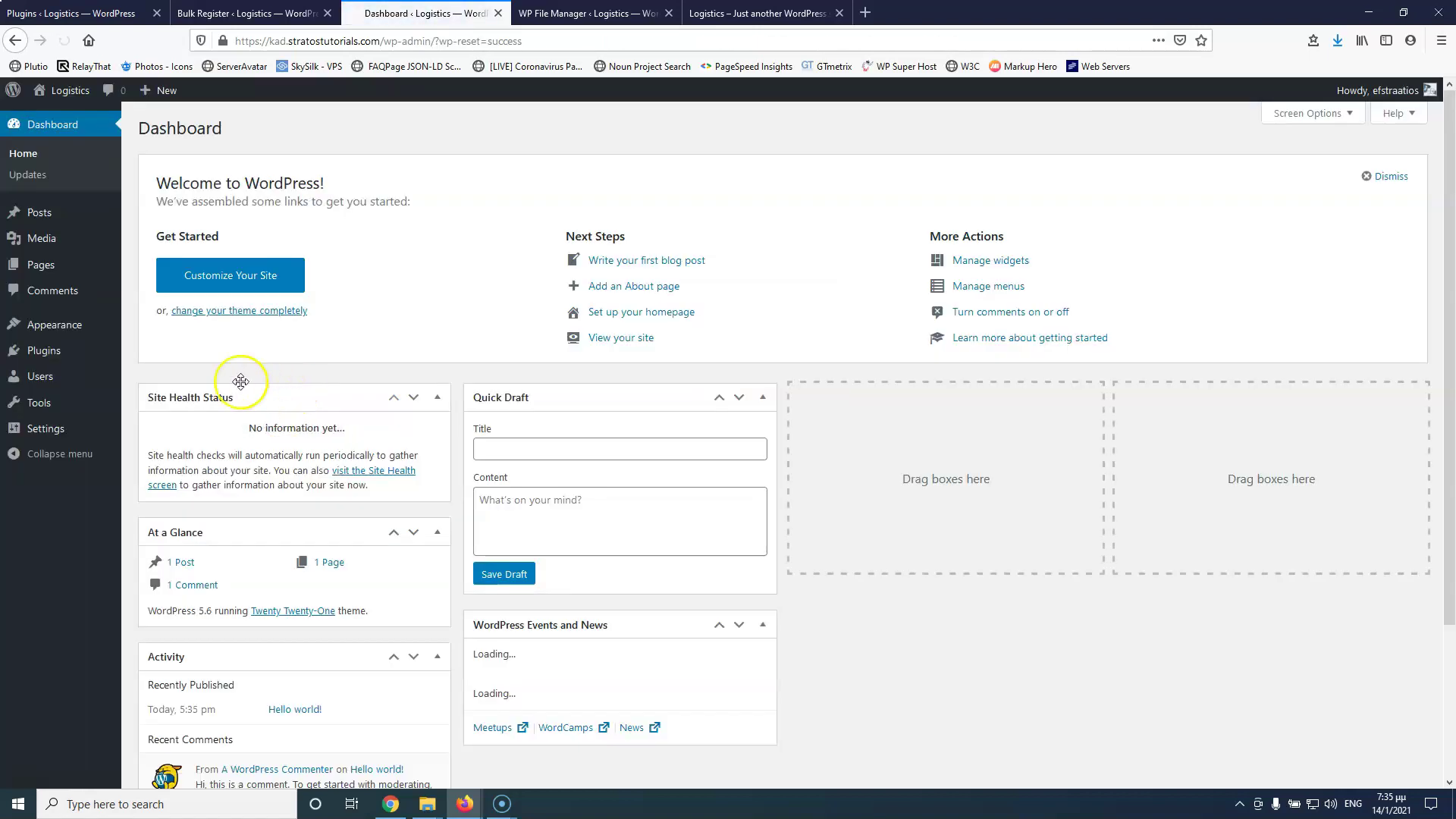
- Review the site's installed plugins, its themes and the Media Library to see what the site reset left
{"action": "mouse_move", "coordinate": [52, 357]}
{"action": "left_click", "coordinate": [164, 358]}
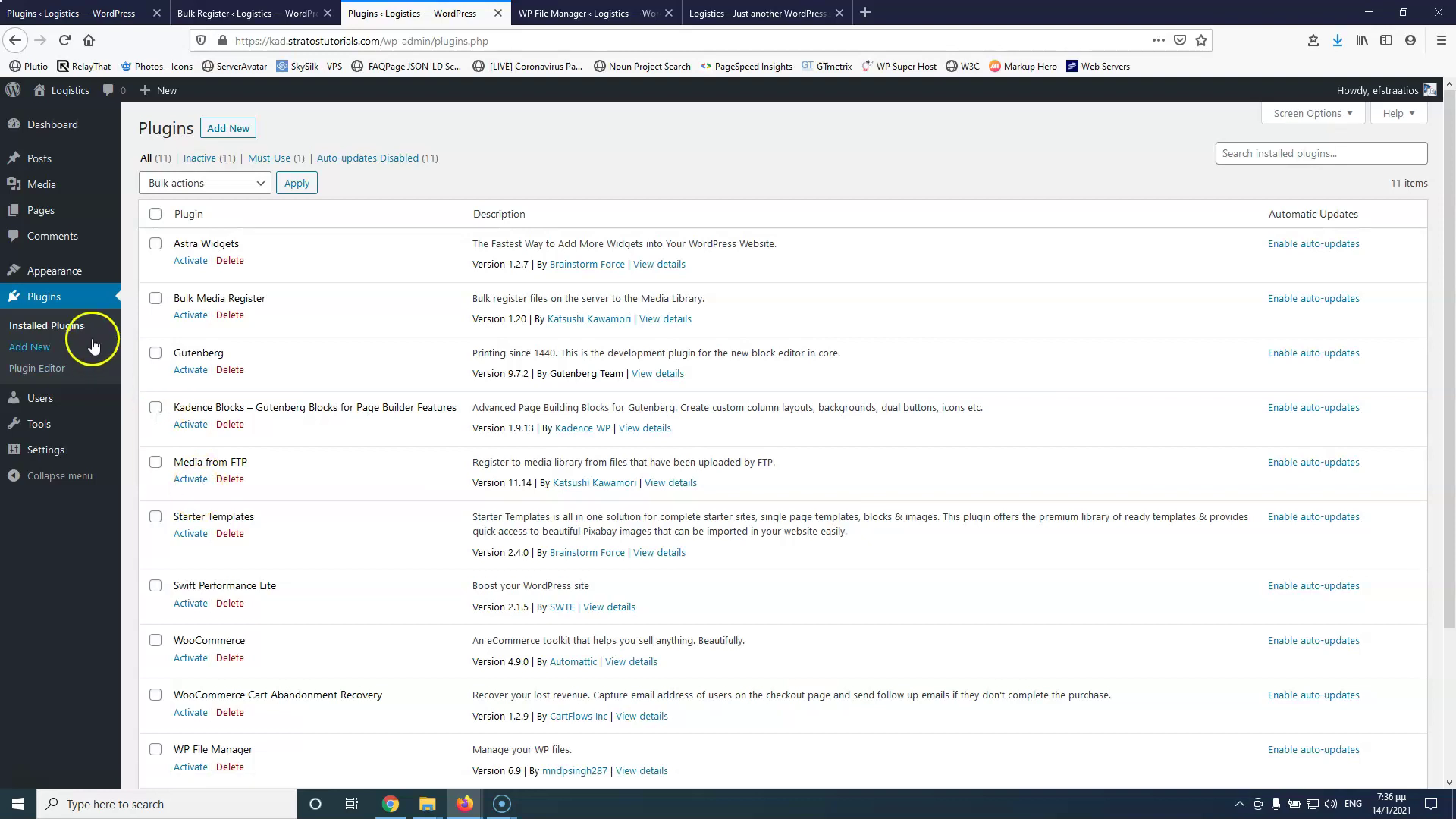
{"action": "mouse_move", "coordinate": [70, 274]}
{"action": "left_click", "coordinate": [154, 283]}
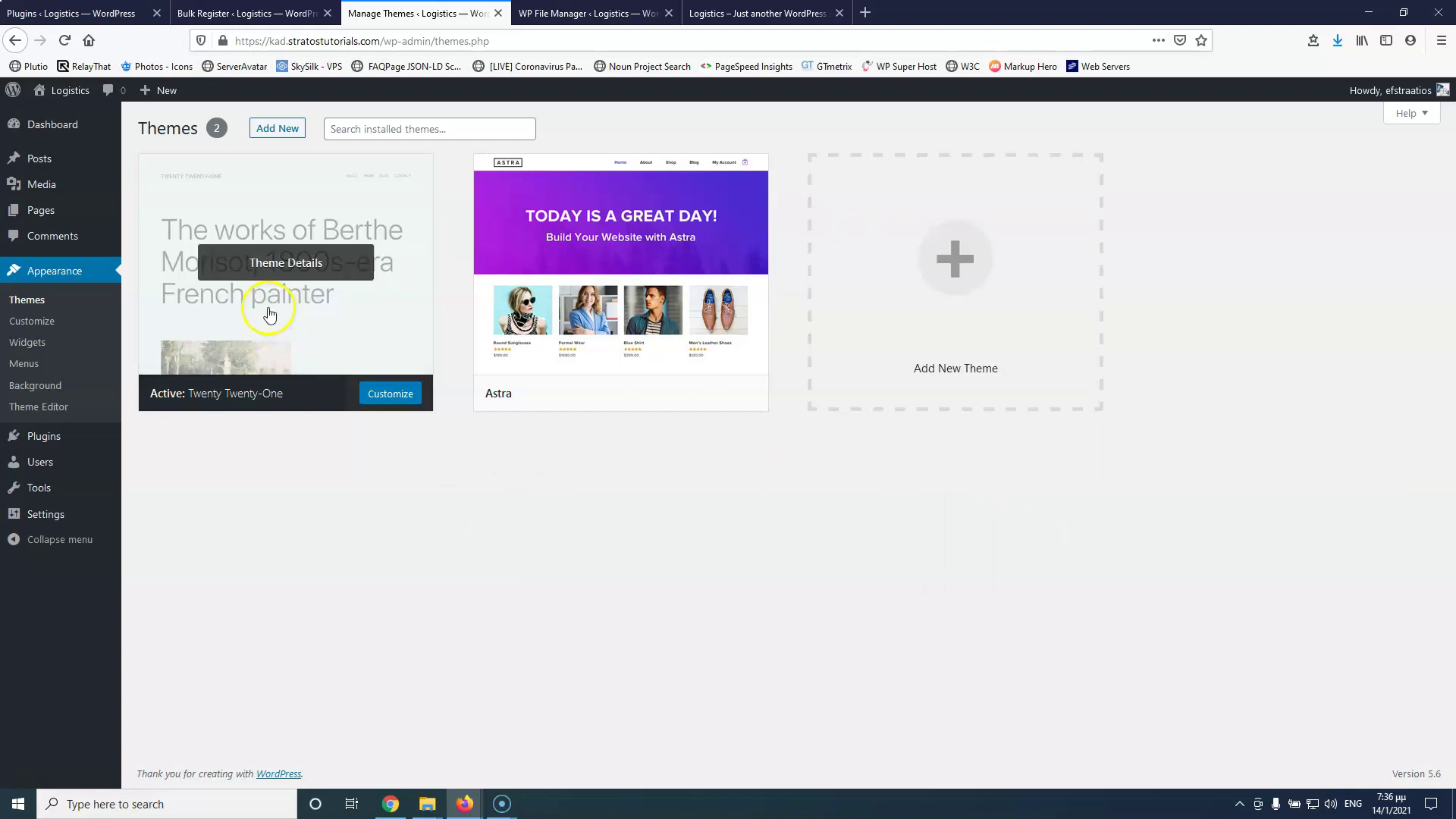
{"action": "left_click", "coordinate": [855, 363]}
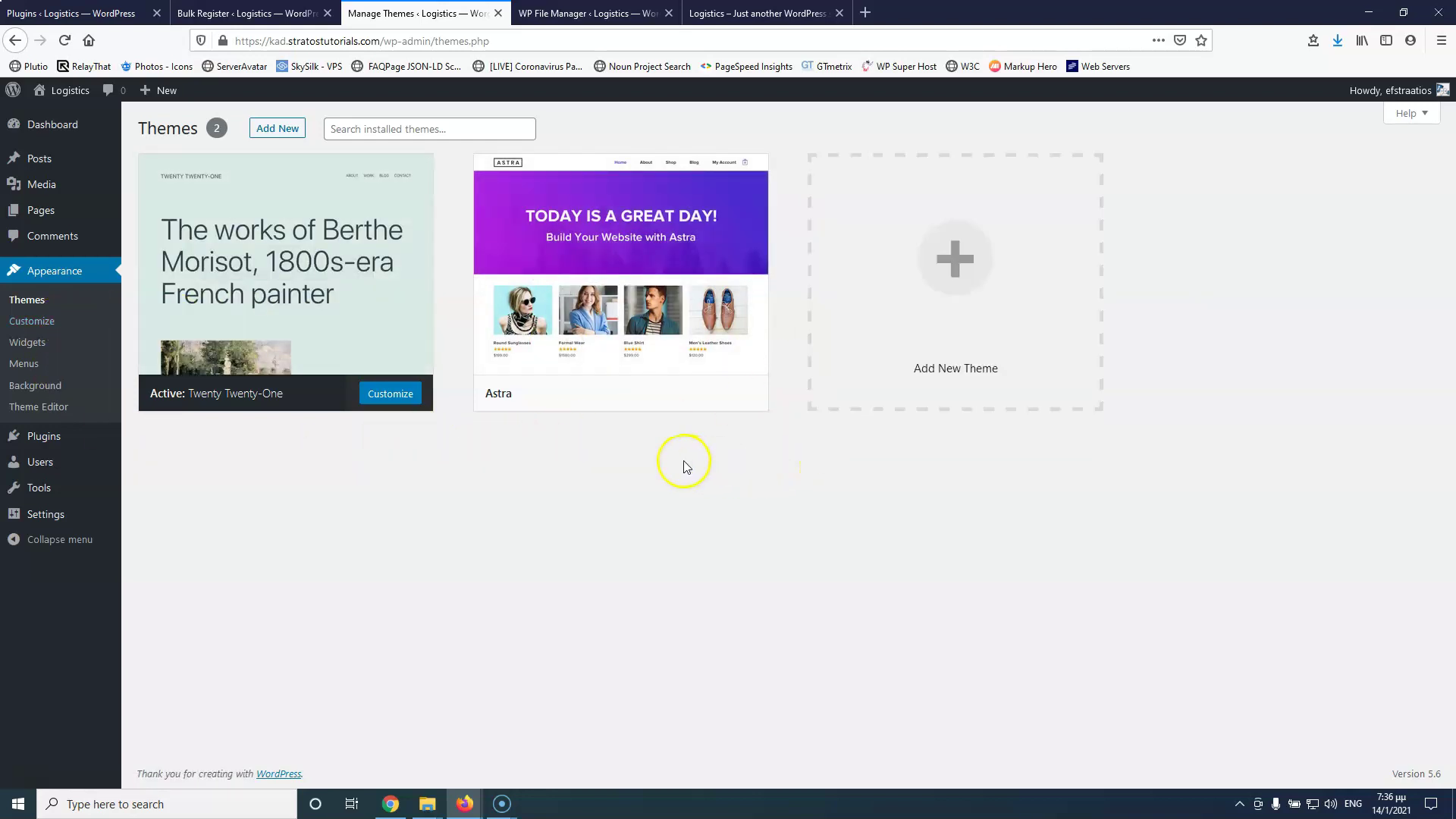
{"action": "mouse_move", "coordinate": [40, 182]}
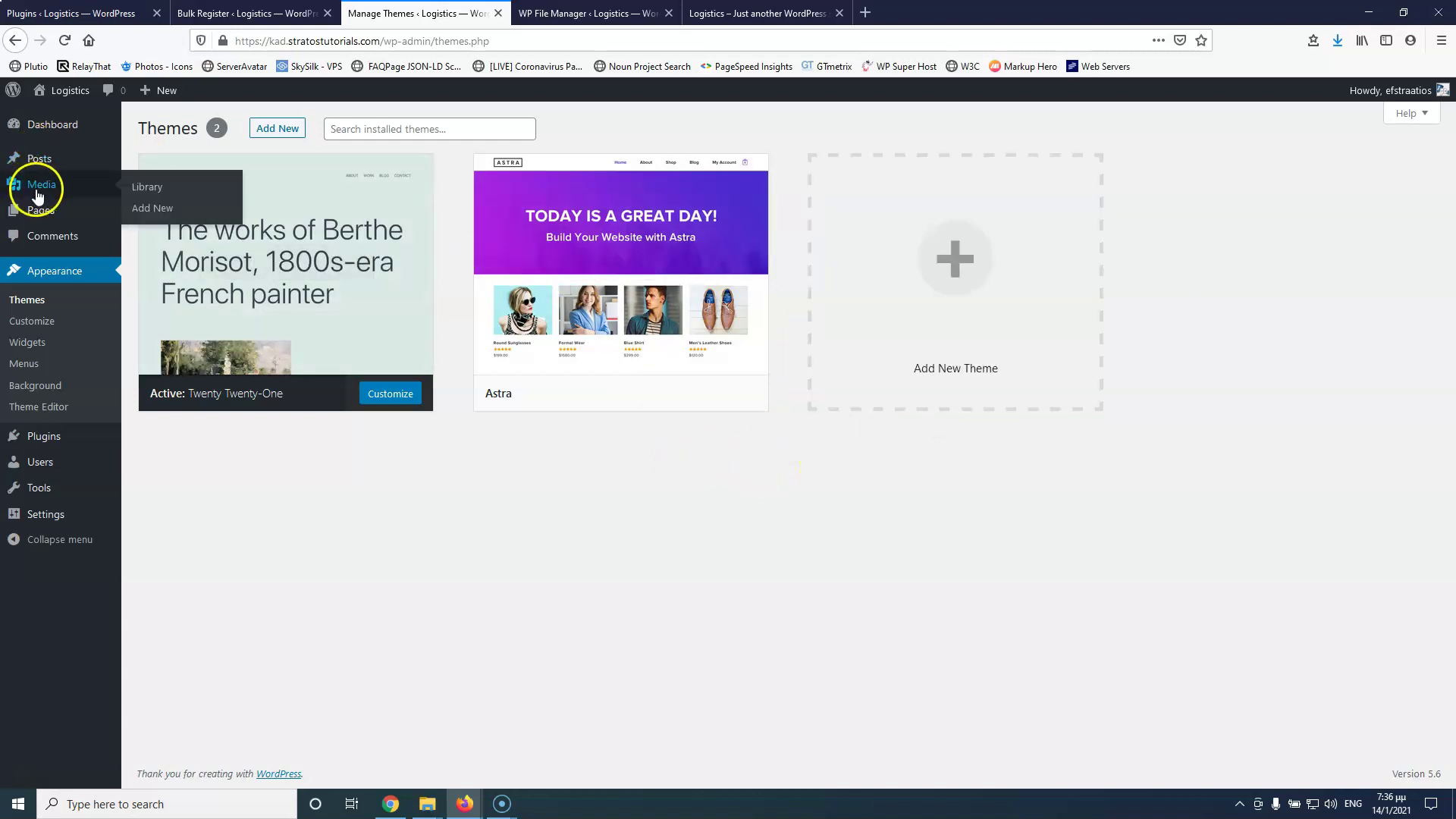
{"action": "left_click", "coordinate": [152, 191]}
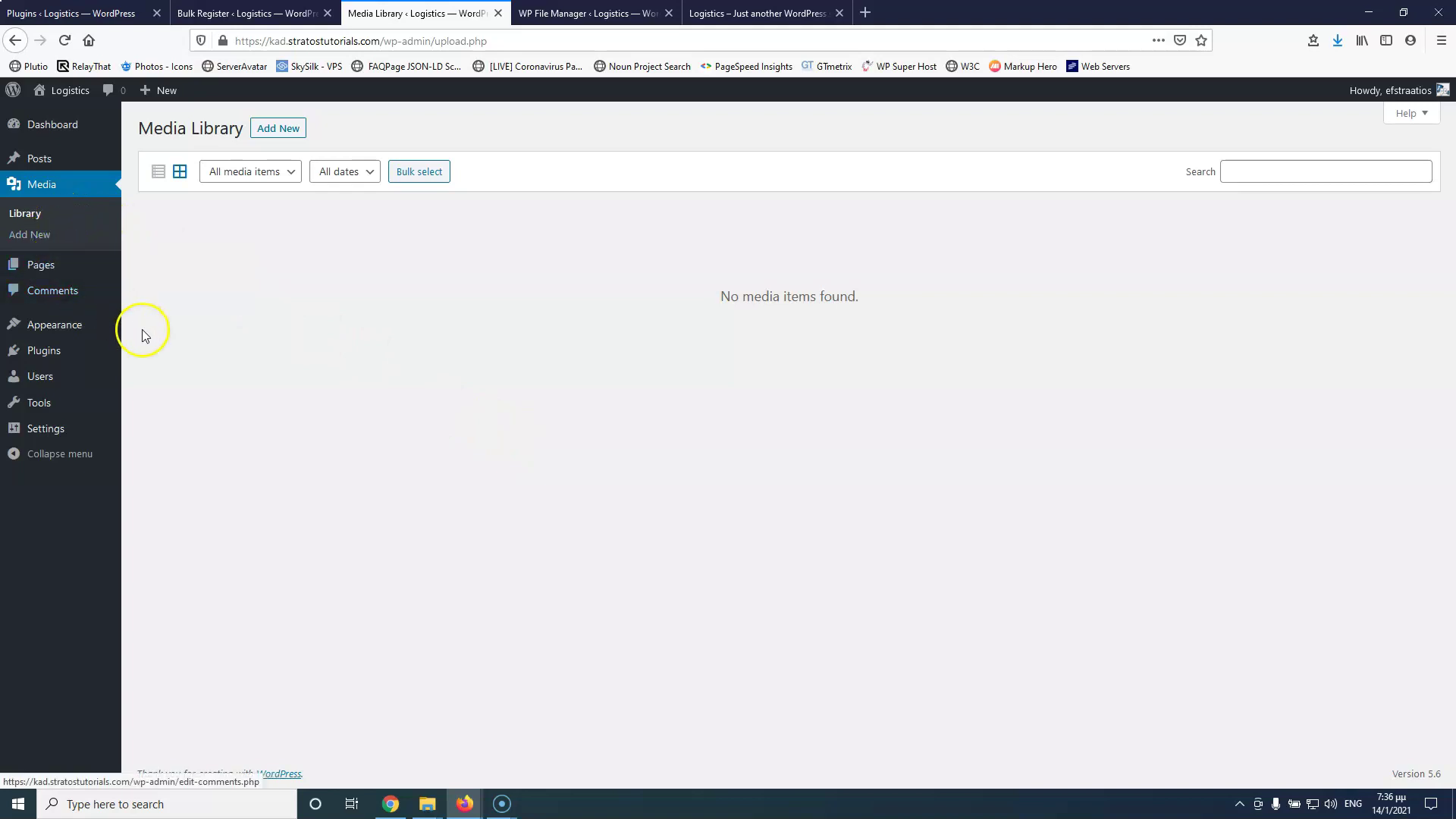
- Activate the WP File Manager plugin in the list of installed plugins
{"action": "mouse_move", "coordinate": [51, 358]}
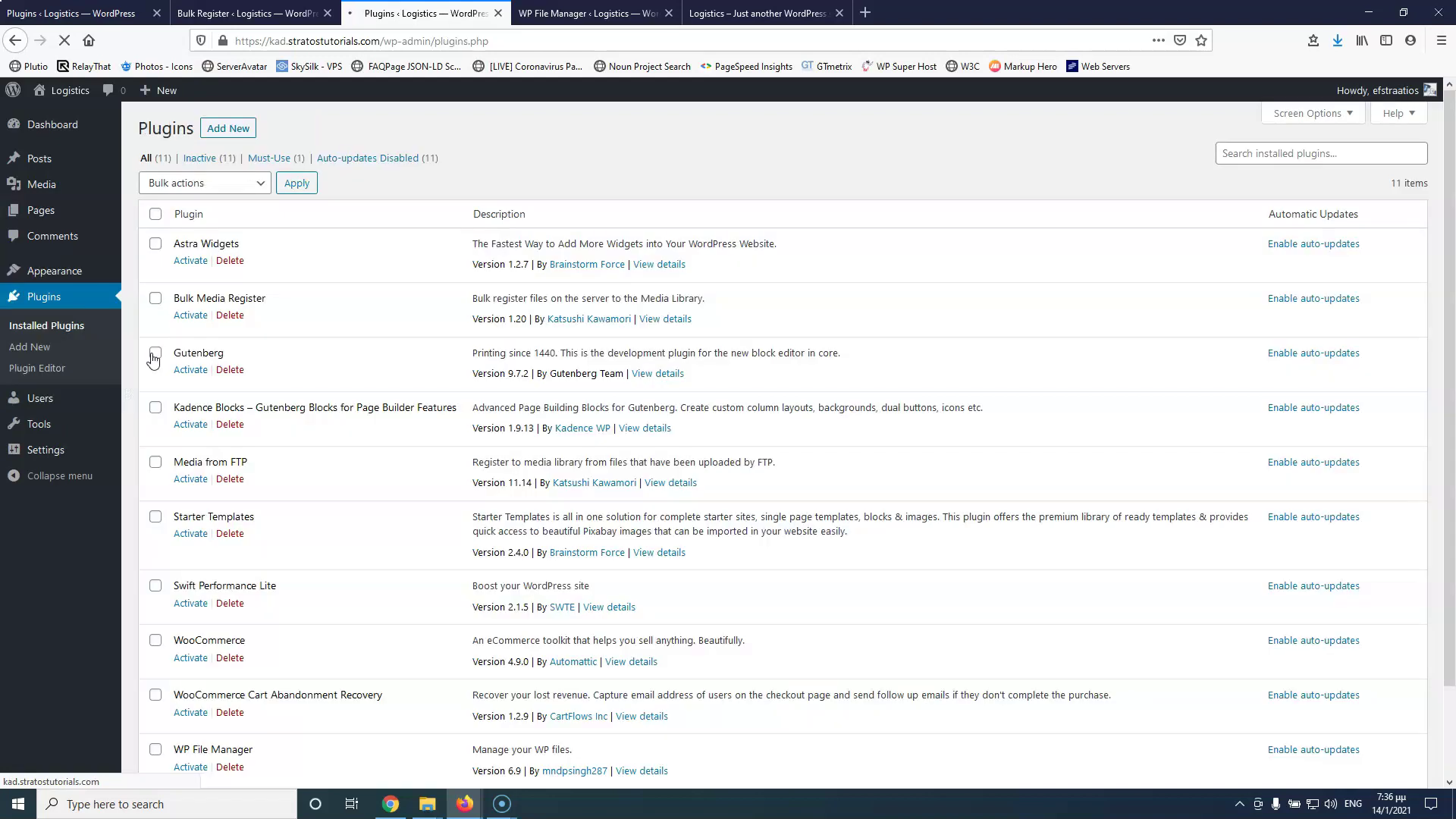
{"action": "scroll", "coordinate": [288, 370], "scroll_direction": "down", "scroll_amount": 3}
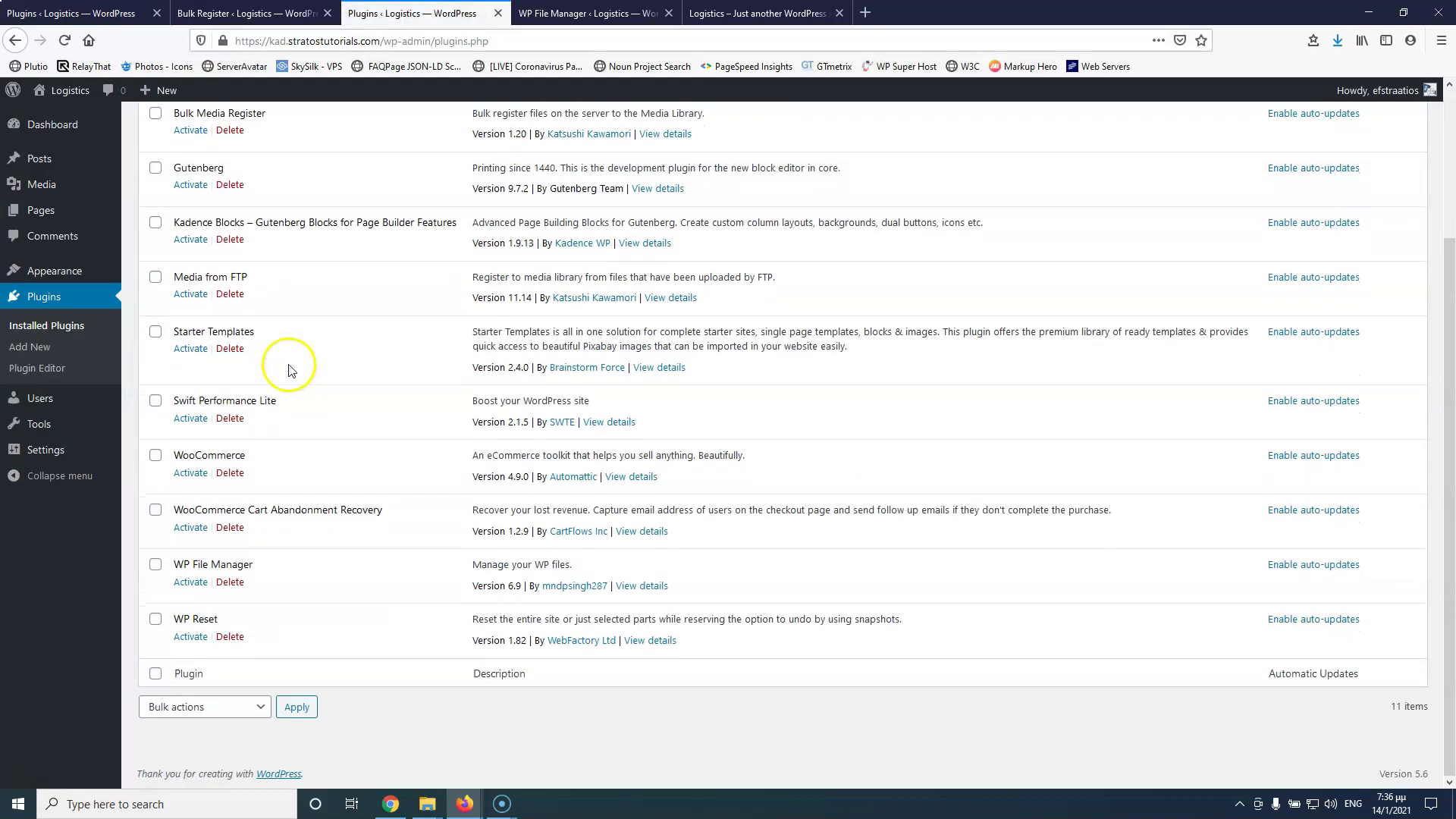
{"action": "left_click", "coordinate": [192, 583]}
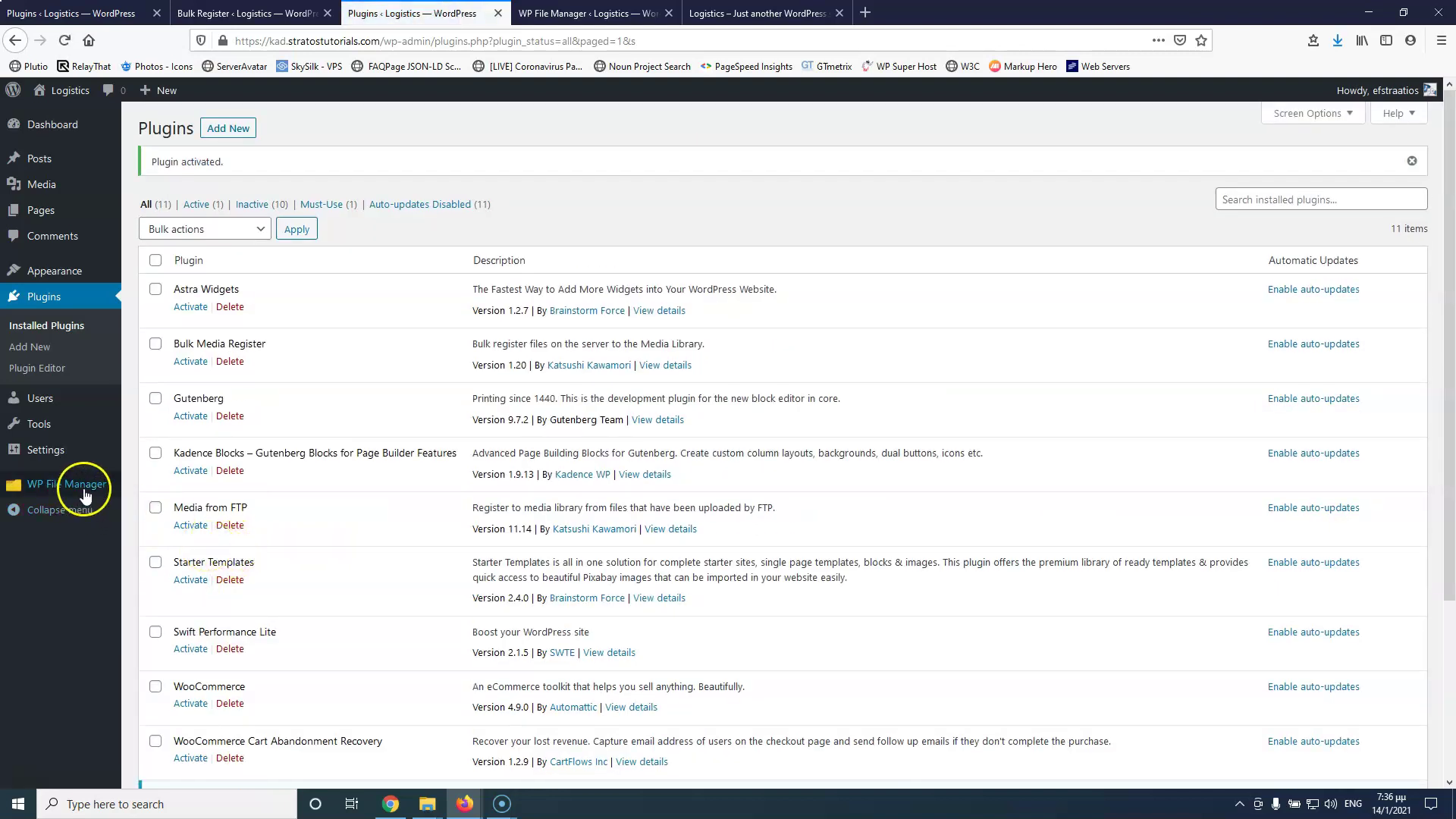
- Open WP File Manager and decline its welcome subscription offer
{"action": "mouse_move", "coordinate": [92, 494]}
{"action": "left_click", "coordinate": [164, 489]}
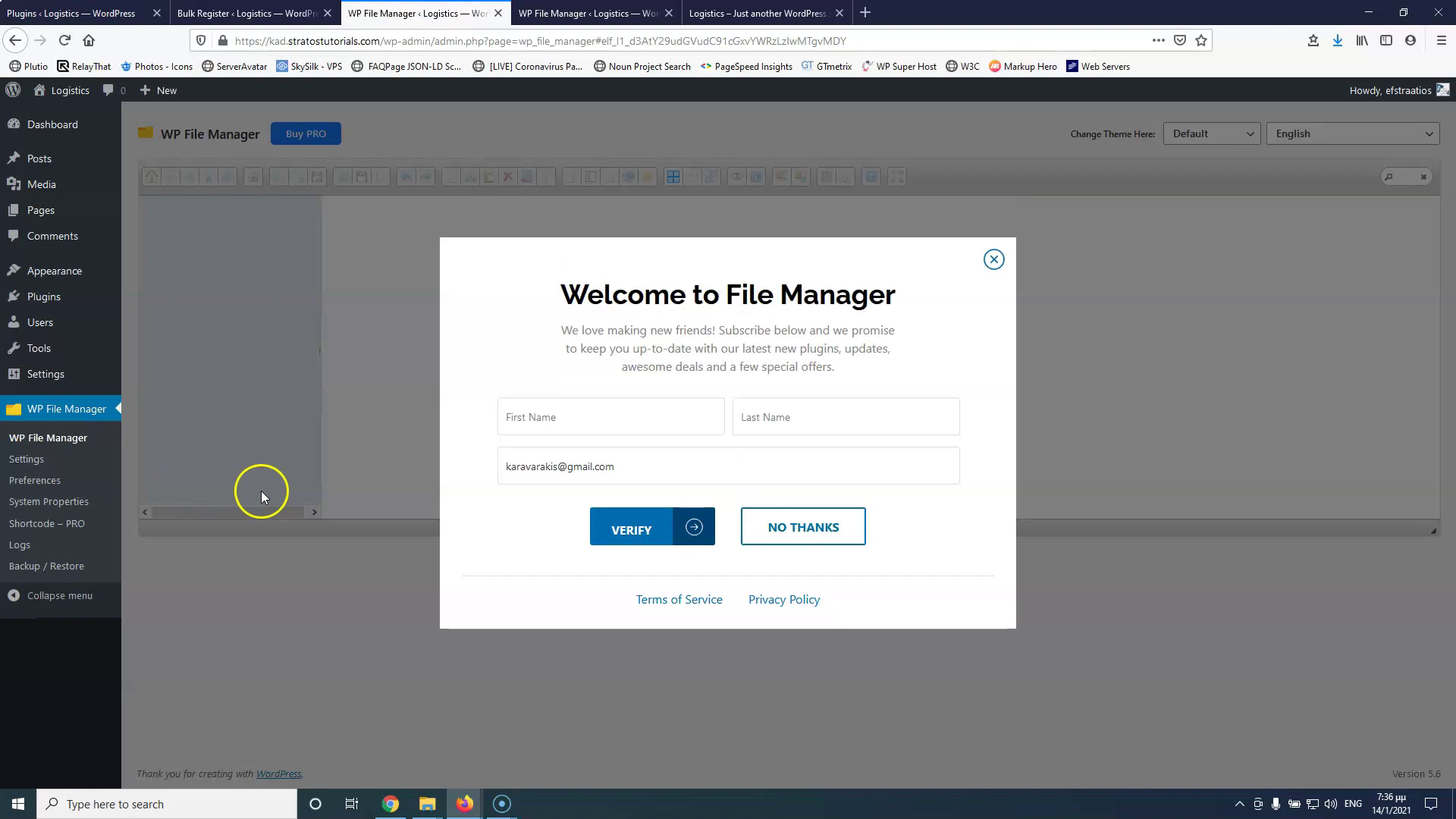
{"action": "left_click", "coordinate": [805, 534]}
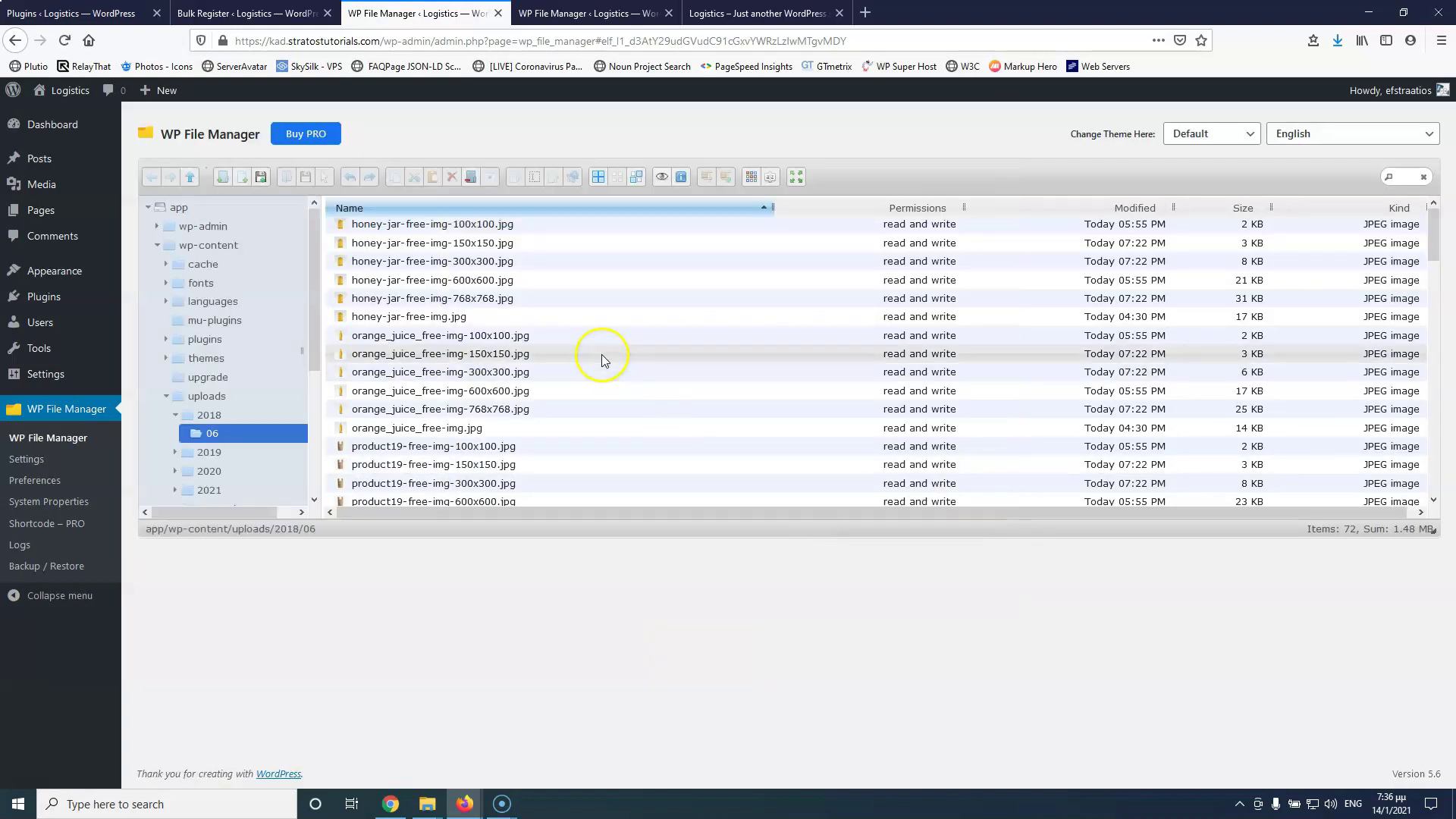
- Browse the wp-content/uploads folder and its 2018/06 subfolder to examine which image files remain on the server
{"action": "left_click", "coordinate": [210, 397]}
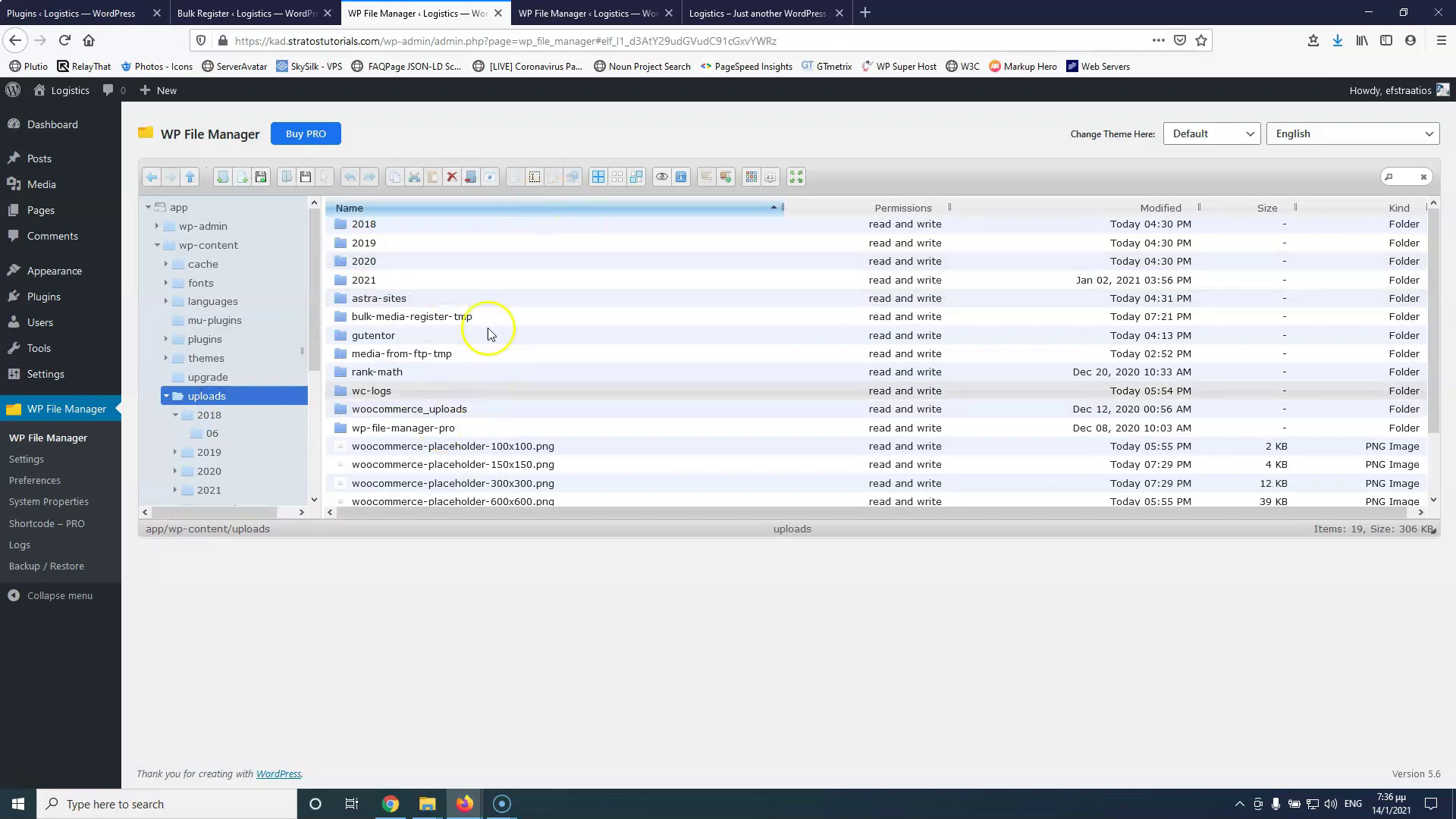
{"action": "left_click", "coordinate": [216, 417]}
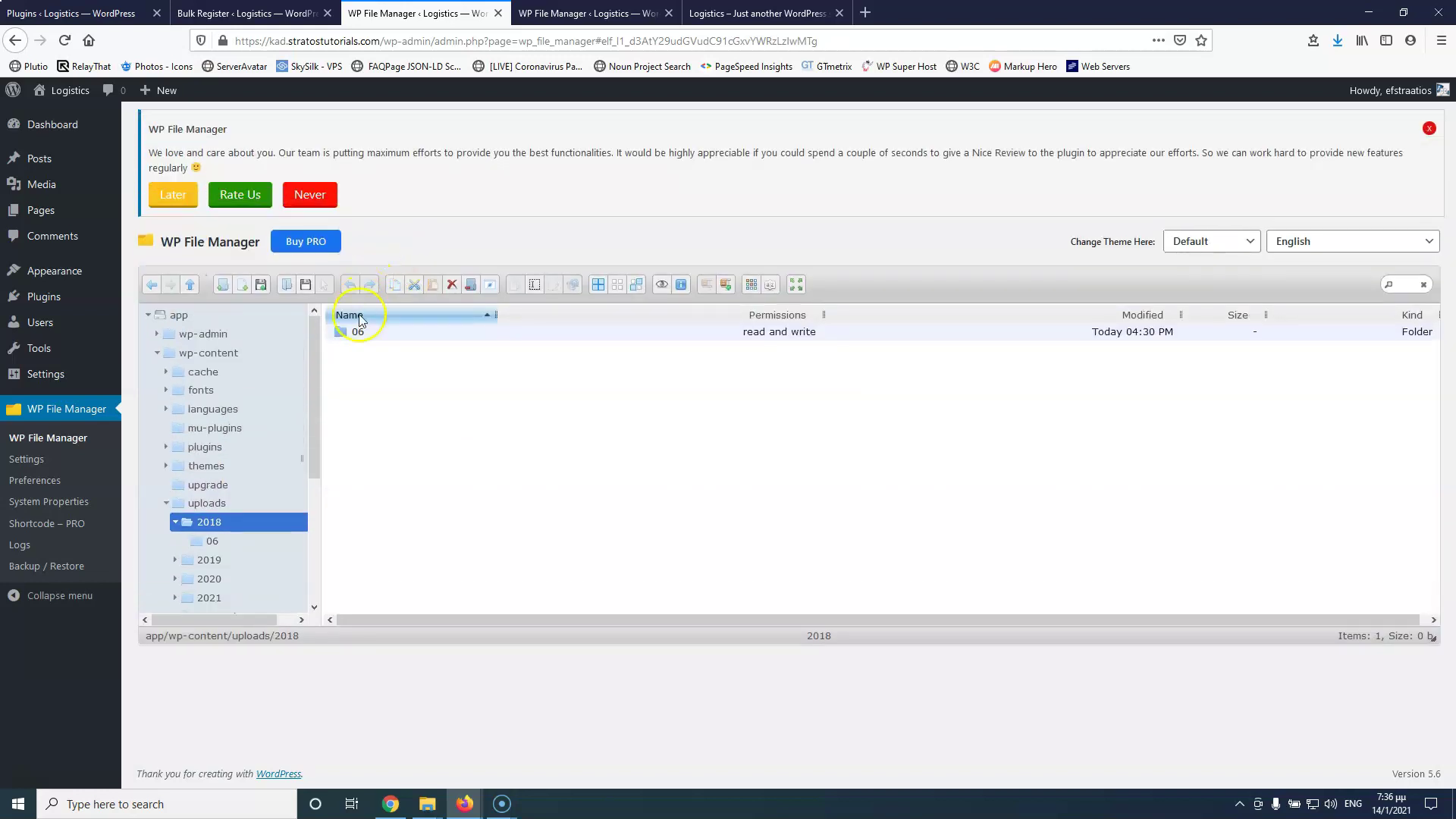
{"action": "left_click", "coordinate": [351, 341]}
{"action": "double_click", "coordinate": [351, 341]}
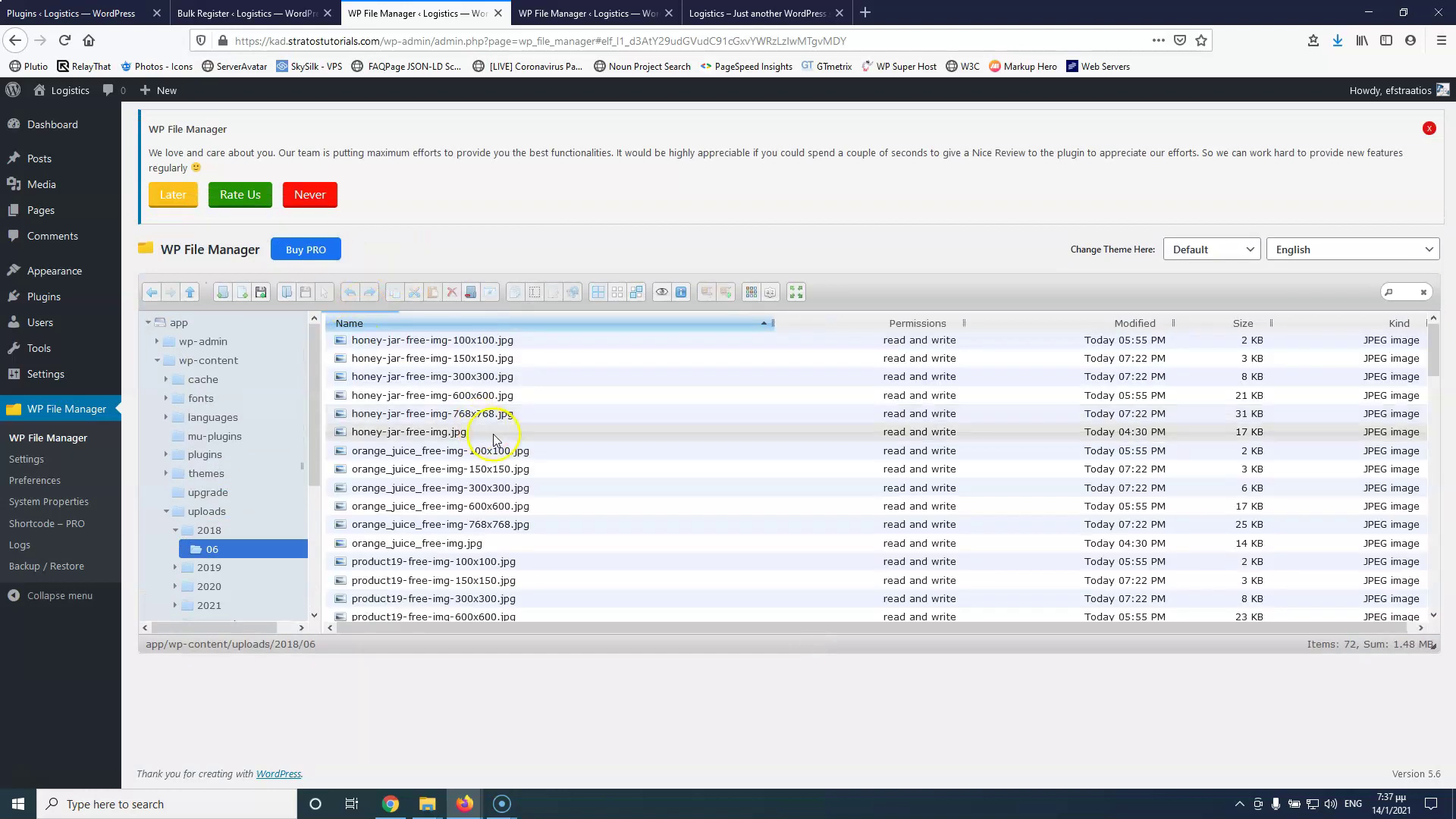
{"action": "scroll", "coordinate": [567, 461], "scroll_direction": "down", "scroll_amount": 10}
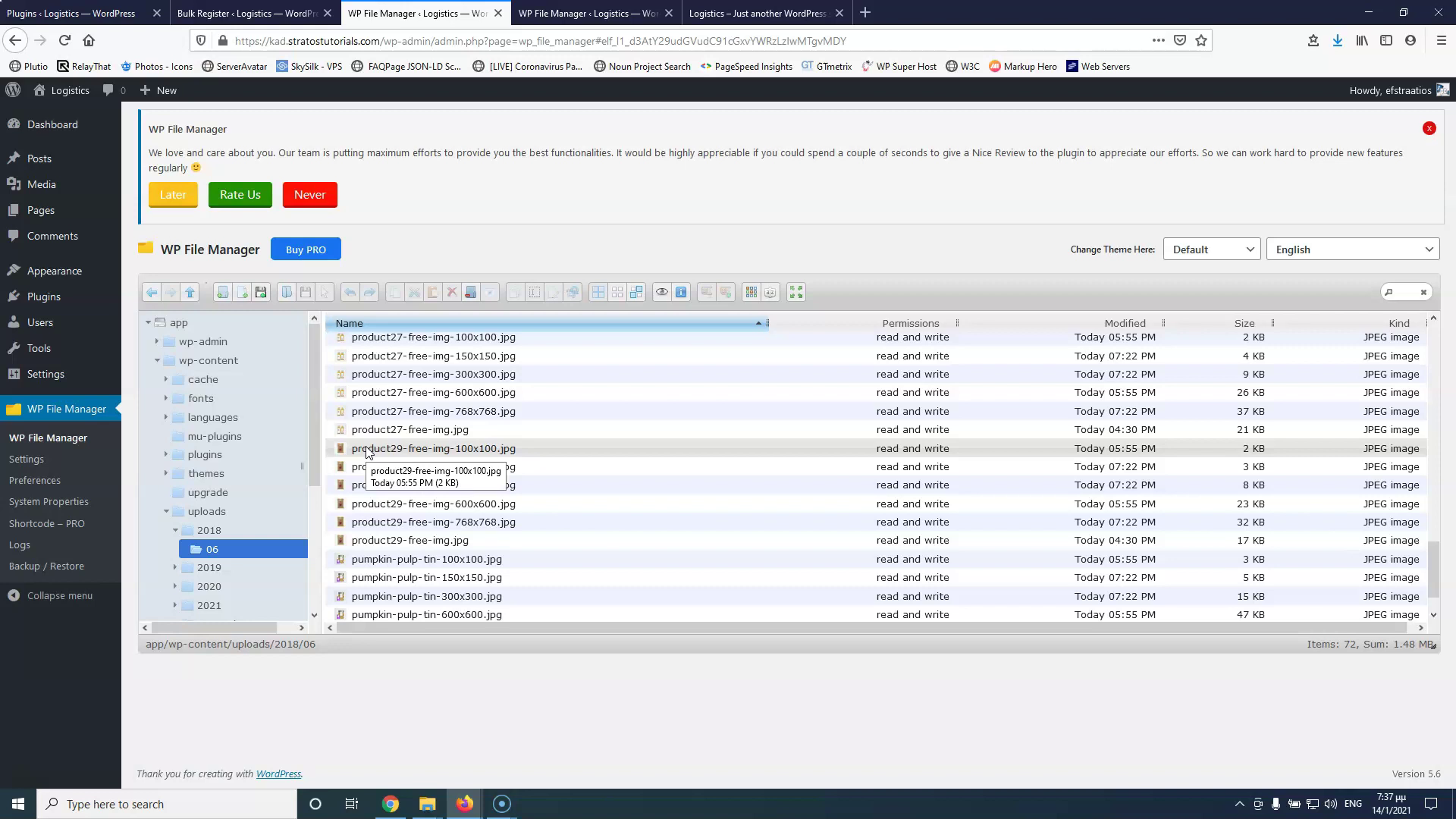
- Open the installed plugins list in a new browser tab and activate Bulk Media Register
{"action": "mouse_move", "coordinate": [47, 195]}
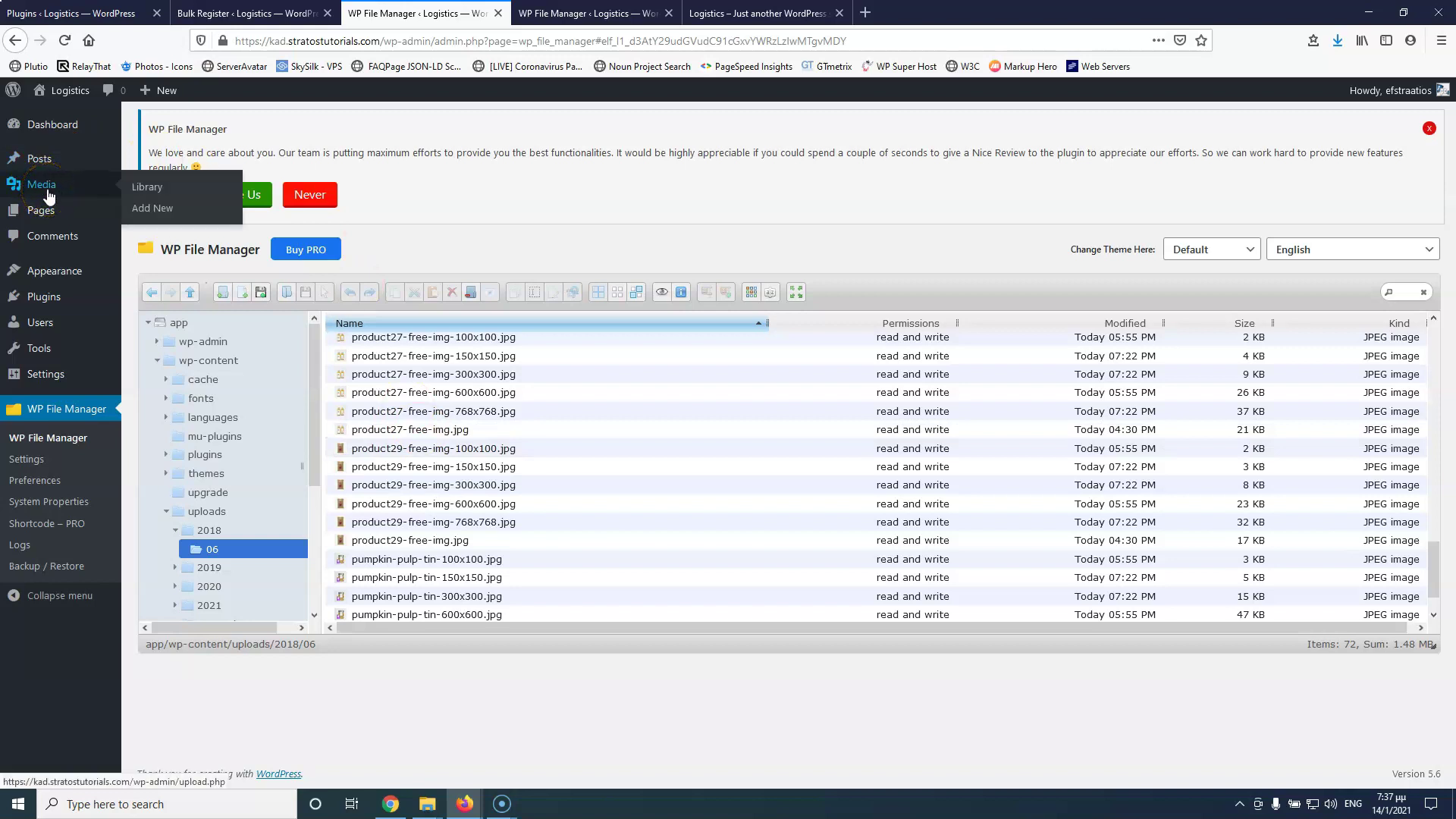
{"action": "mouse_move", "coordinate": [42, 298]}
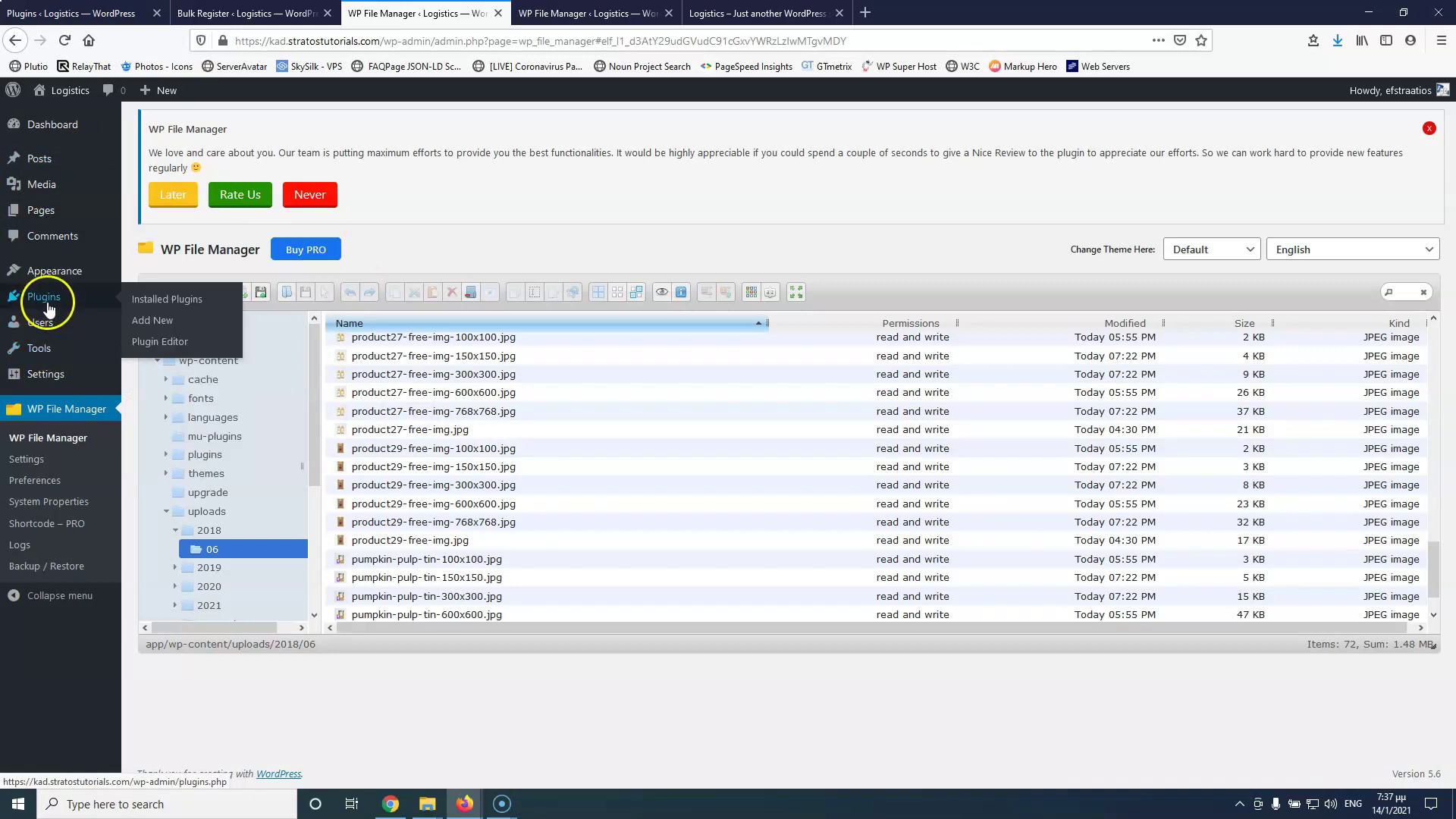
{"action": "right_click", "coordinate": [157, 301]}
{"action": "left_click", "coordinate": [170, 311]}
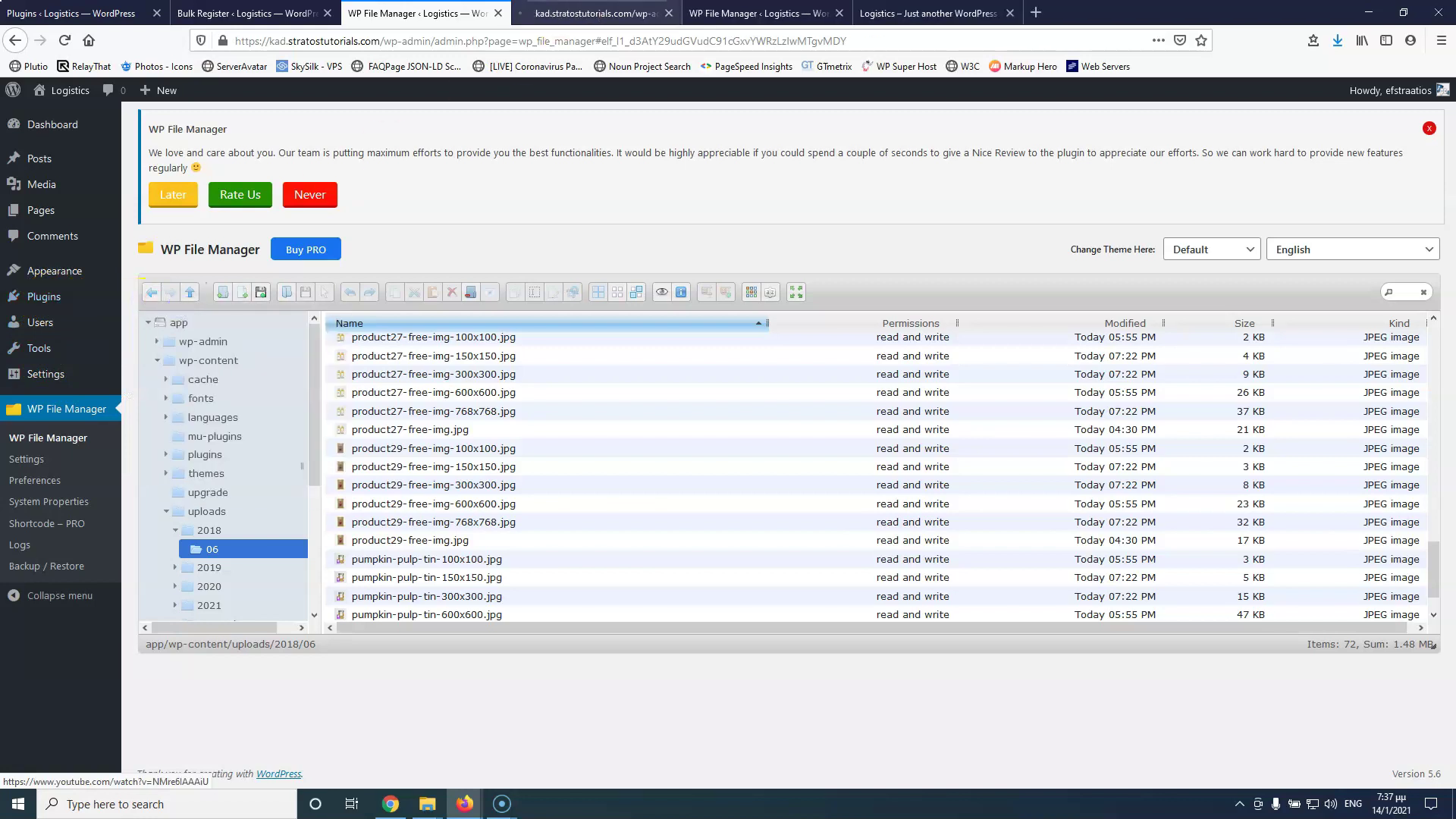
{"action": "left_click", "coordinate": [574, 9]}
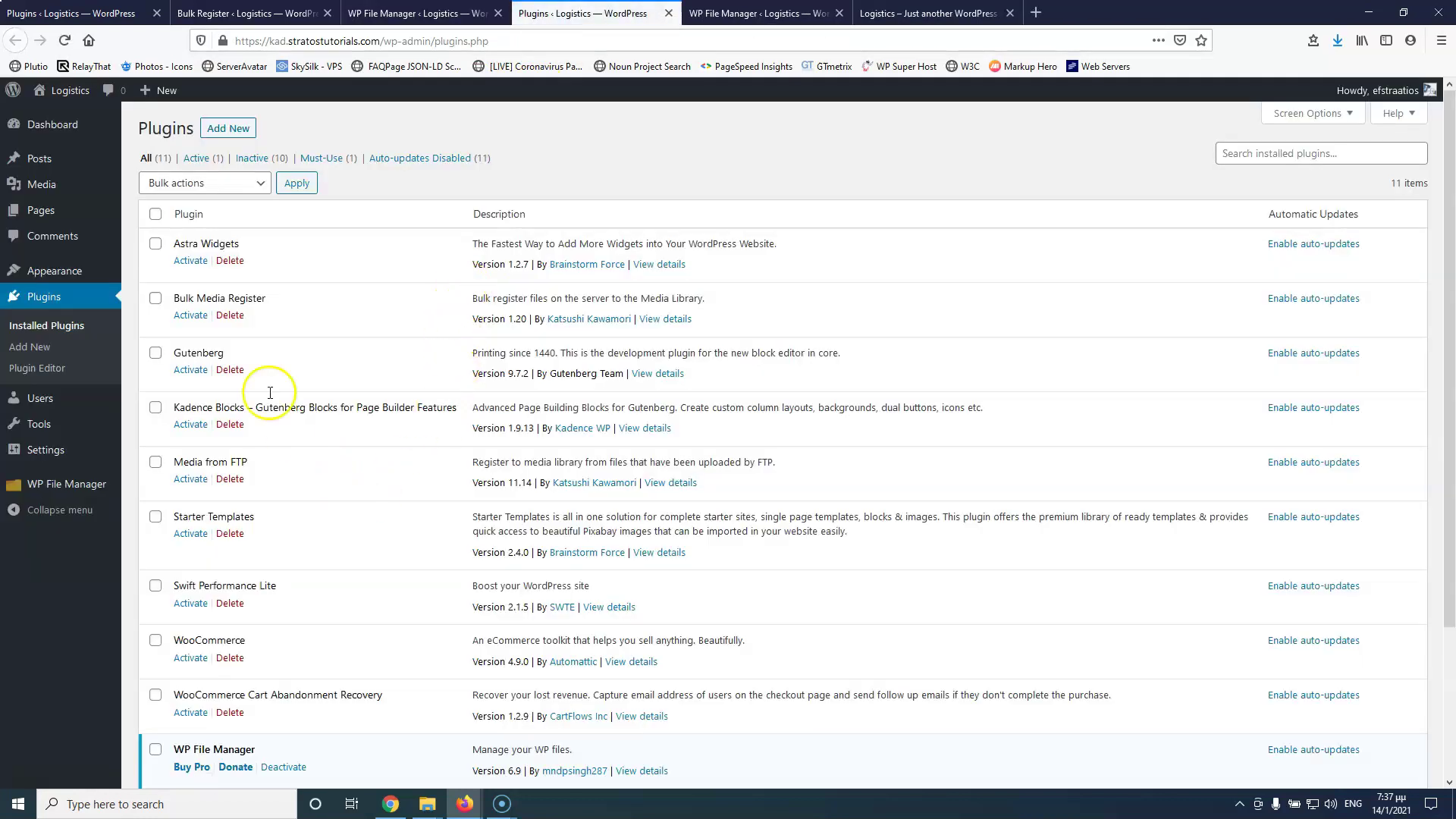
{"action": "left_click", "coordinate": [188, 315]}
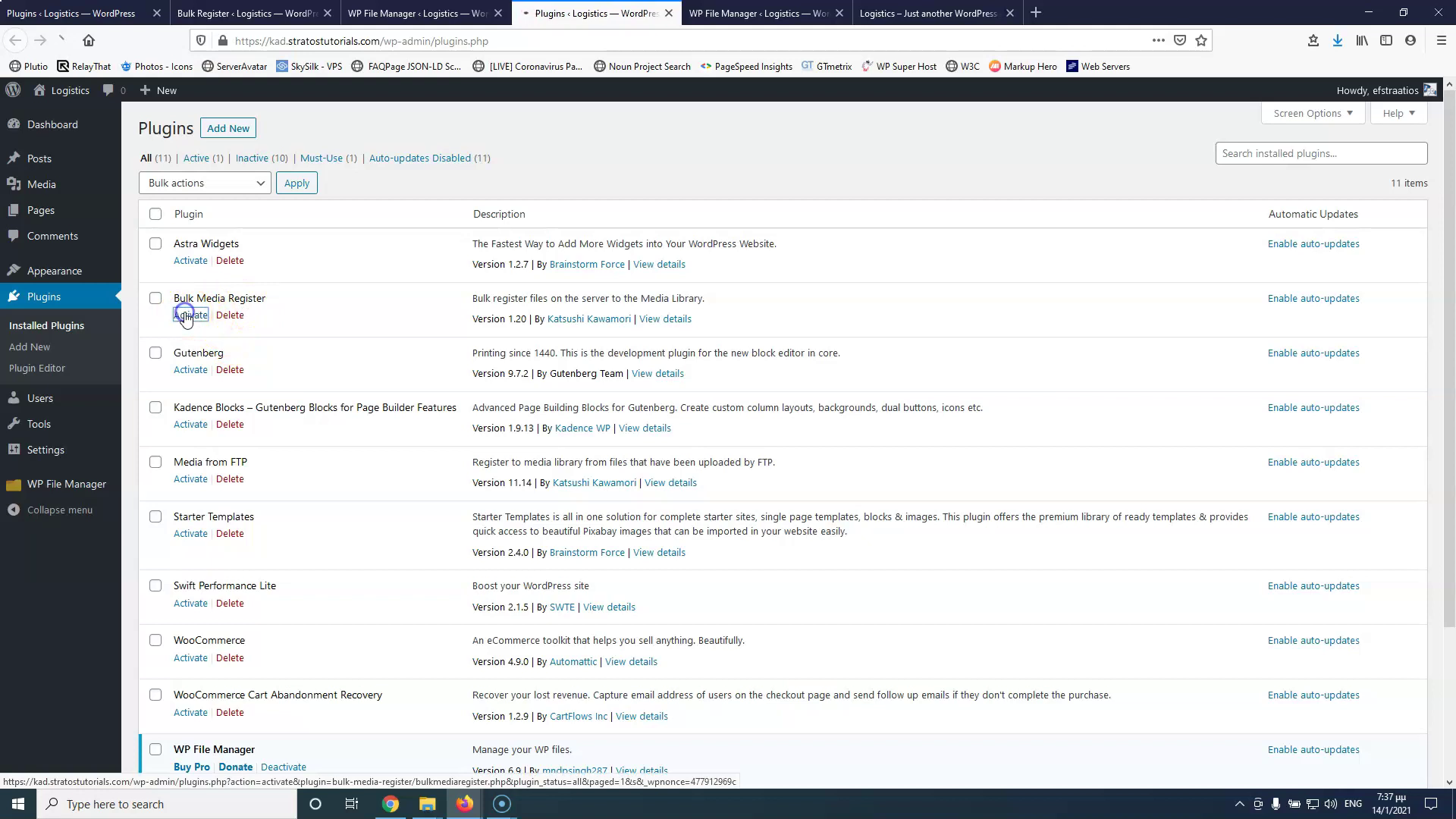
- Open Bulk Media Register's Bulk Register page, switch to Select Register and look through the listed files in wp-content/uploads
{"action": "left_click", "coordinate": [52, 490]}
{"action": "mouse_move", "coordinate": [52, 491]}
{"action": "left_click", "coordinate": [177, 511]}
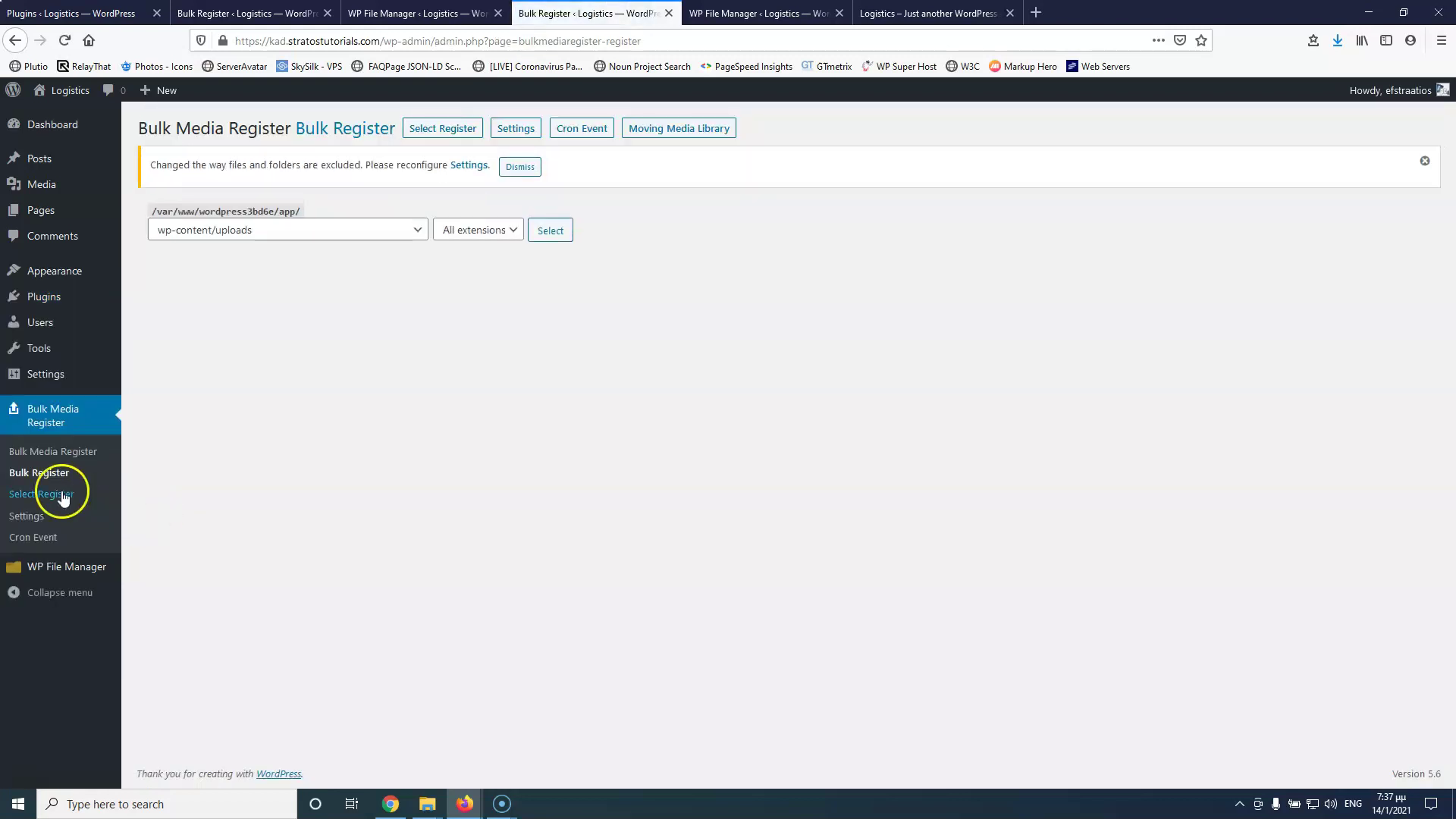
{"action": "left_click", "coordinate": [57, 494]}
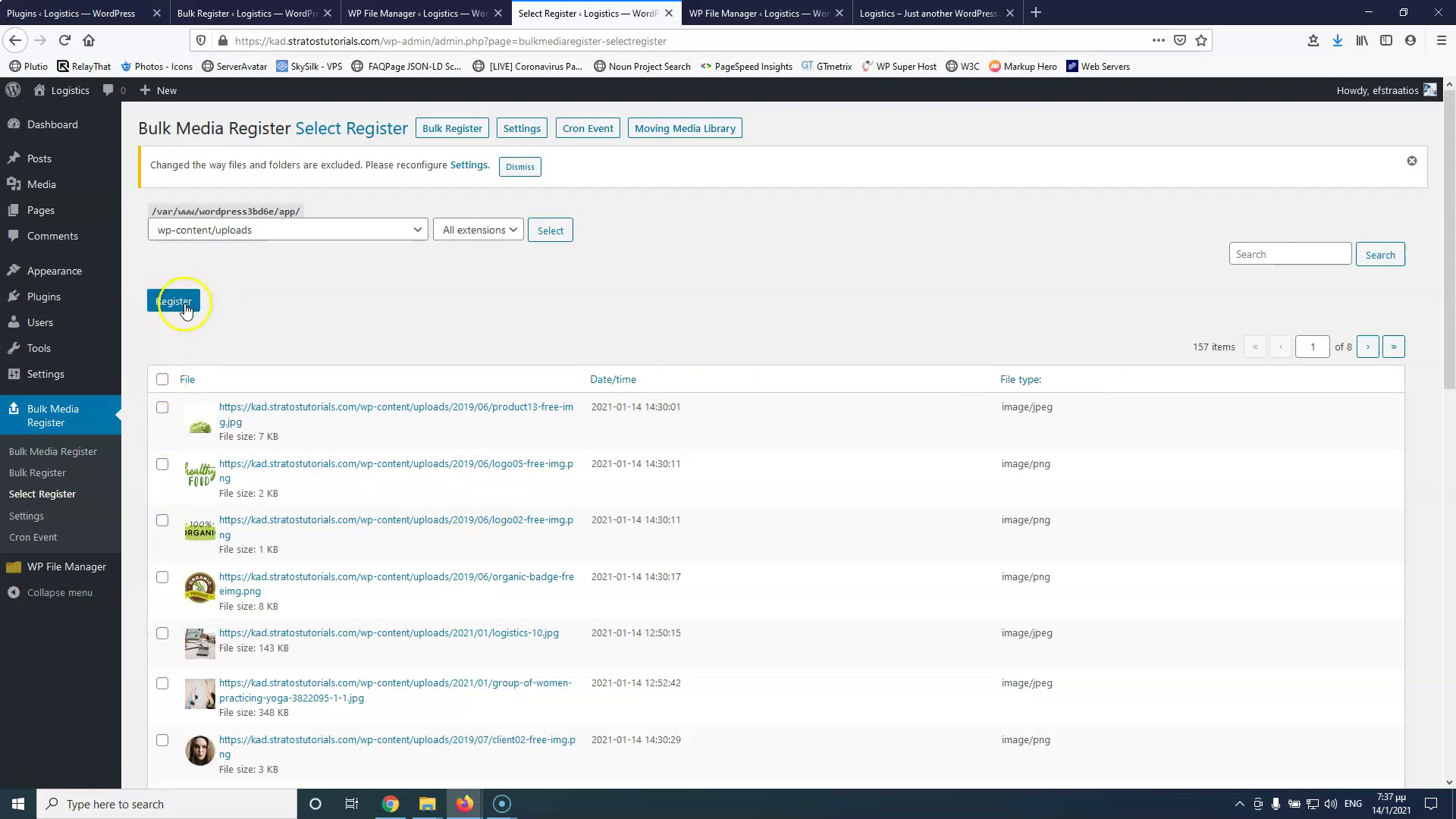
{"action": "scroll", "coordinate": [423, 317], "scroll_direction": "down", "scroll_amount": 7}
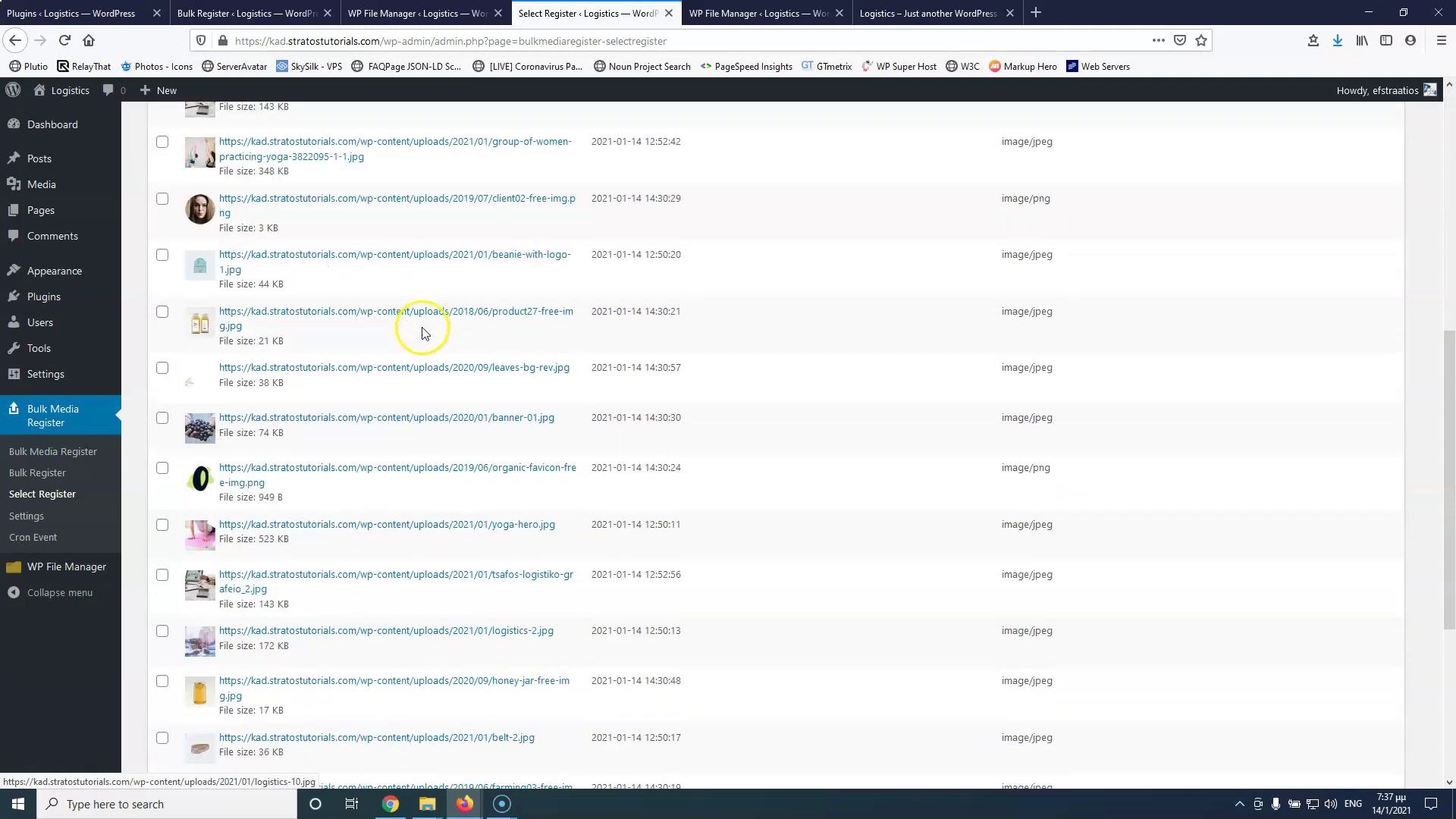
{"action": "scroll", "coordinate": [432, 417], "scroll_direction": "up", "scroll_amount": 6}
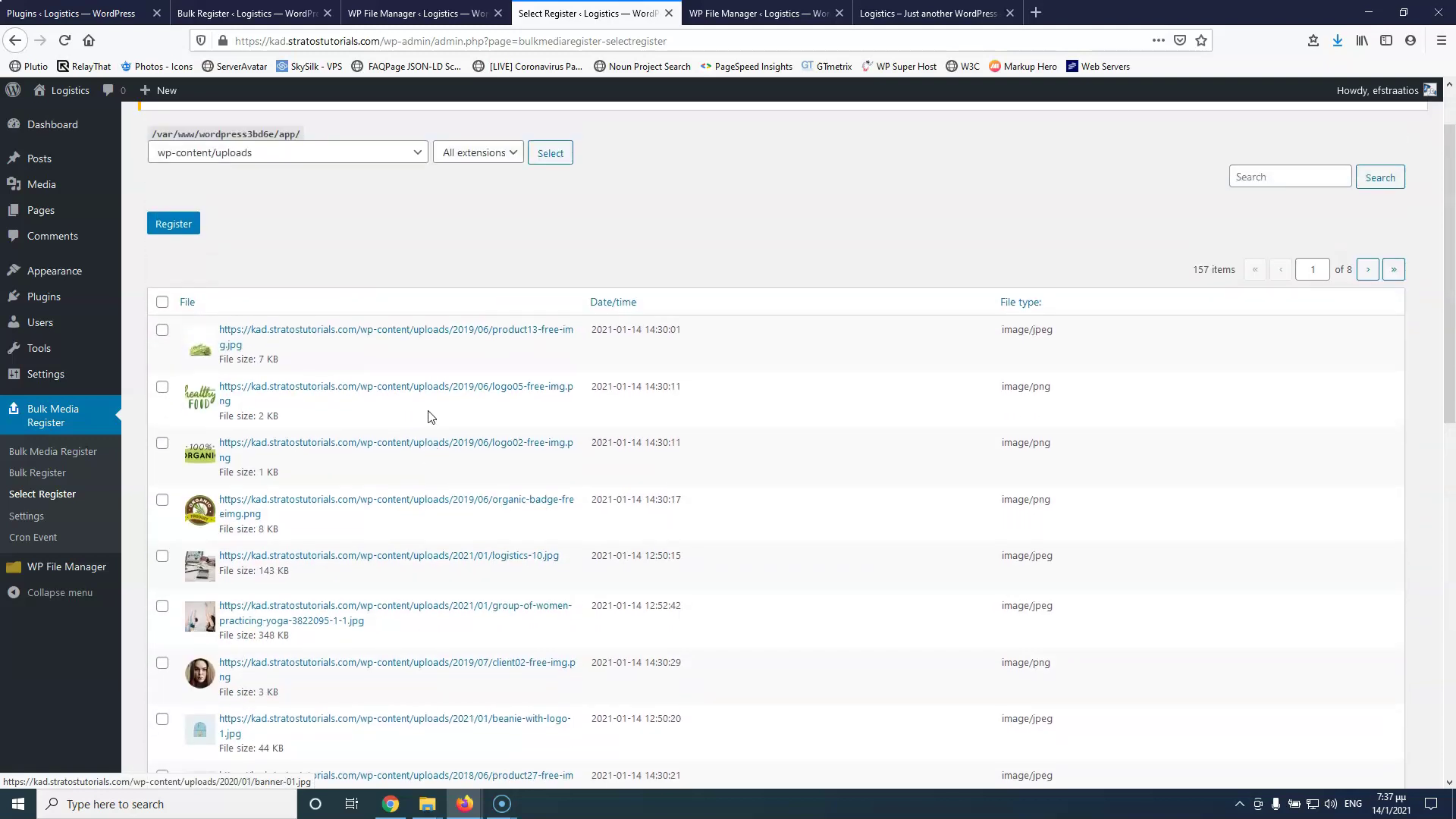
- Close the extra WP File Manager browser tab beside the Select Register page
{"action": "mouse_move", "coordinate": [47, 188]}
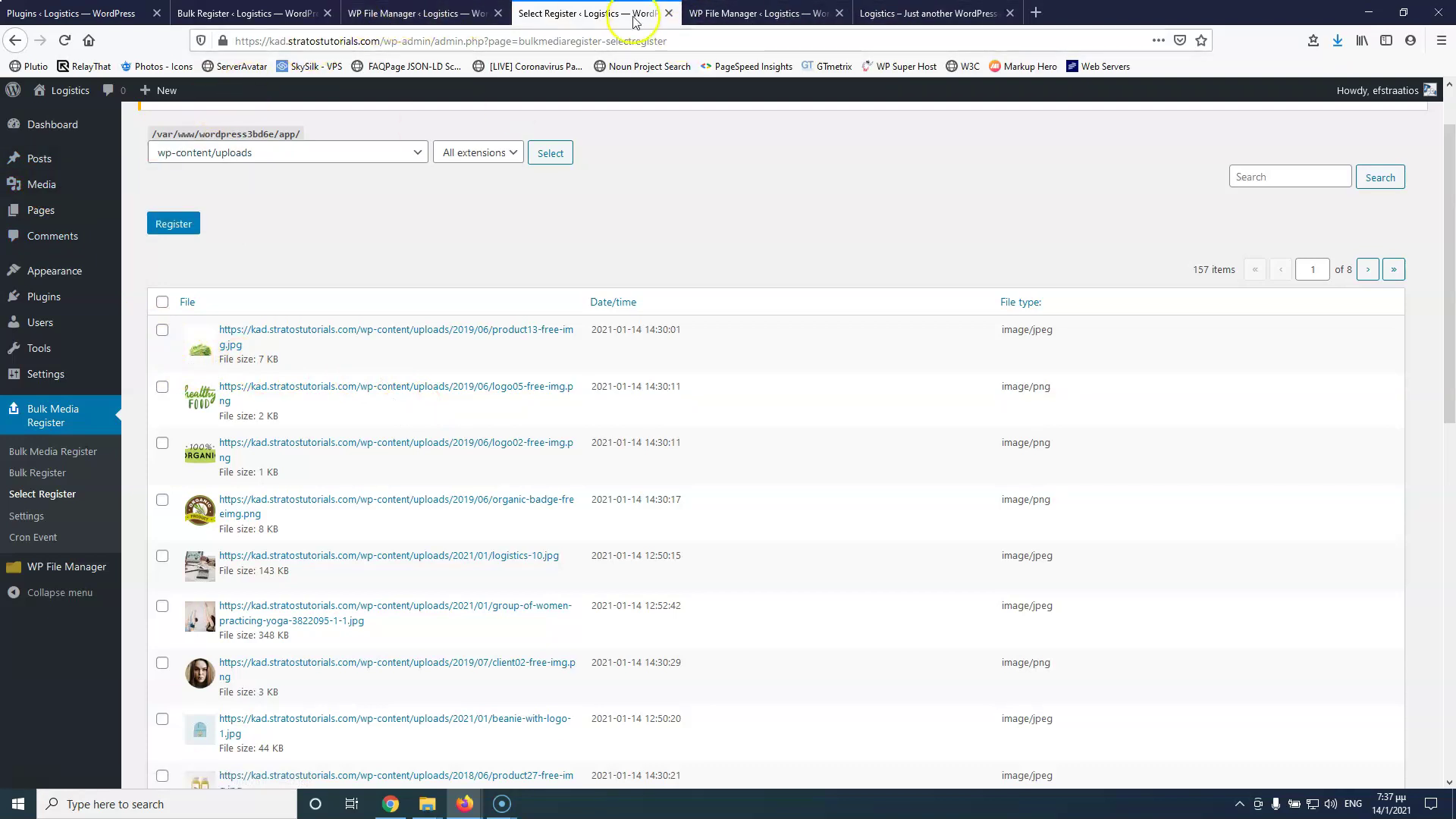
{"action": "left_click", "coordinate": [753, 13]}
{"action": "left_click", "coordinate": [444, 13]}
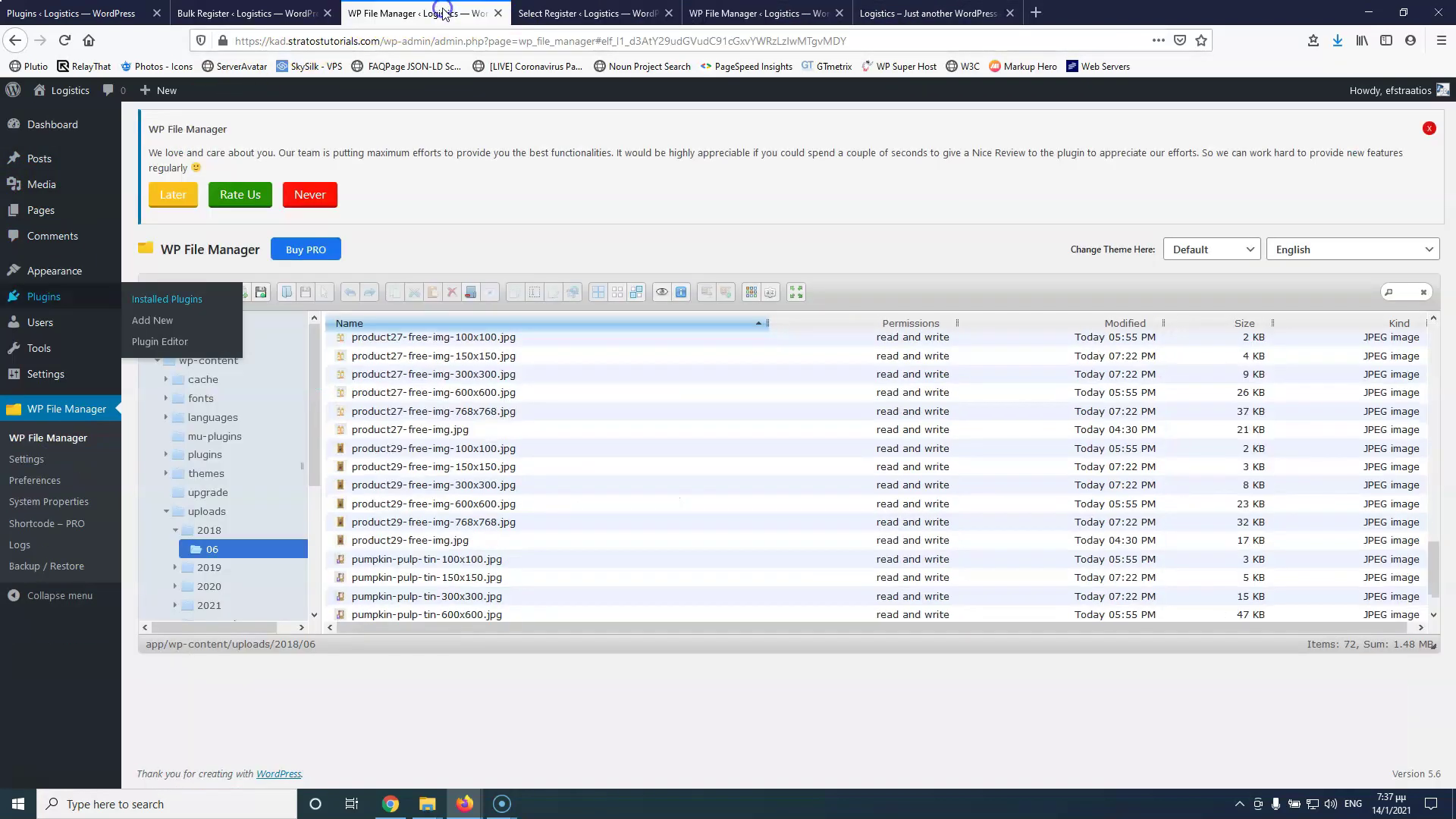
{"action": "left_click", "coordinate": [498, 14]}
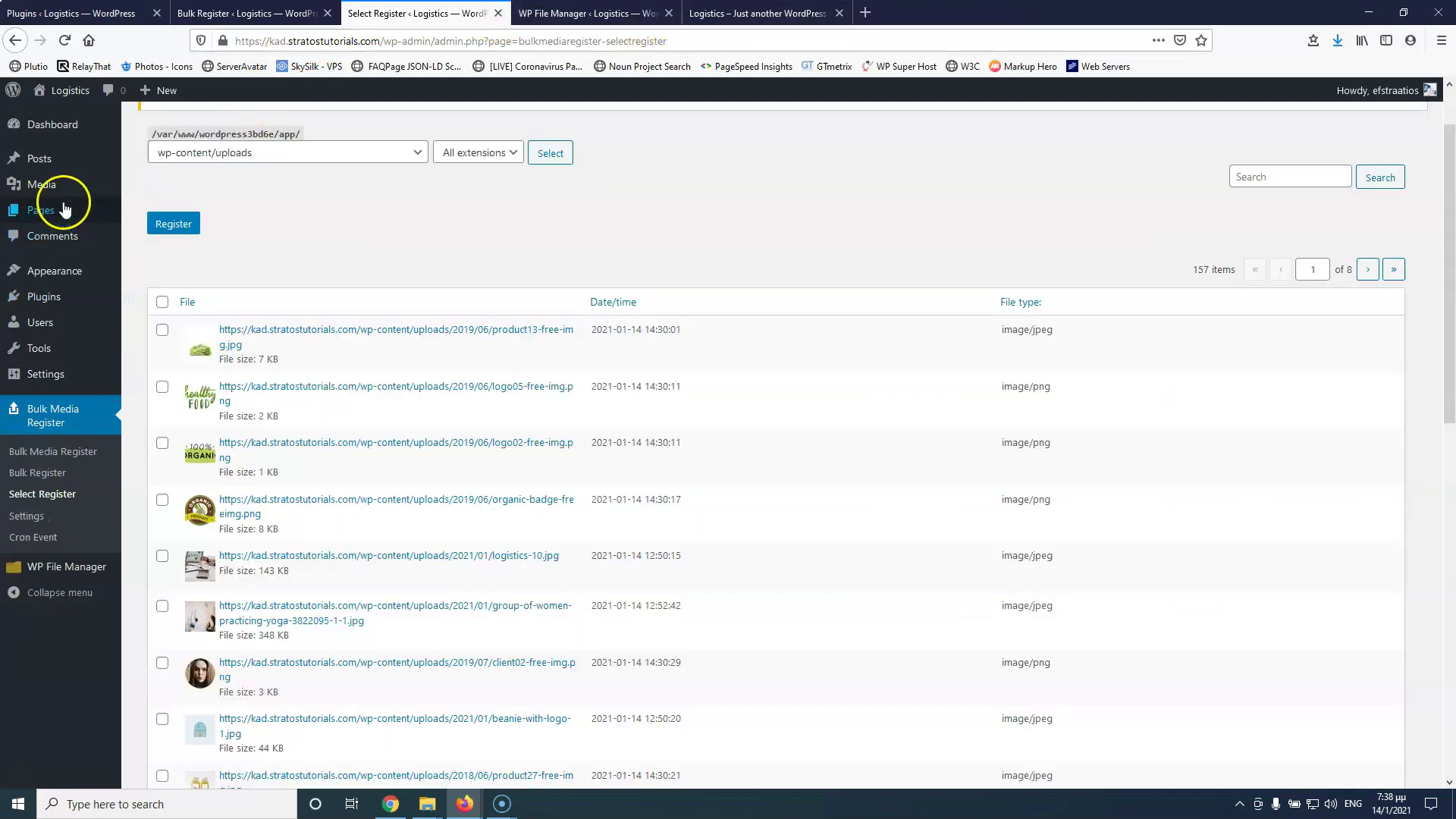
- Open the Media Library in a new browser tab to check its contents before registering files
{"action": "mouse_move", "coordinate": [49, 185]}
{"action": "right_click", "coordinate": [148, 185]}
{"action": "left_click", "coordinate": [163, 191]}
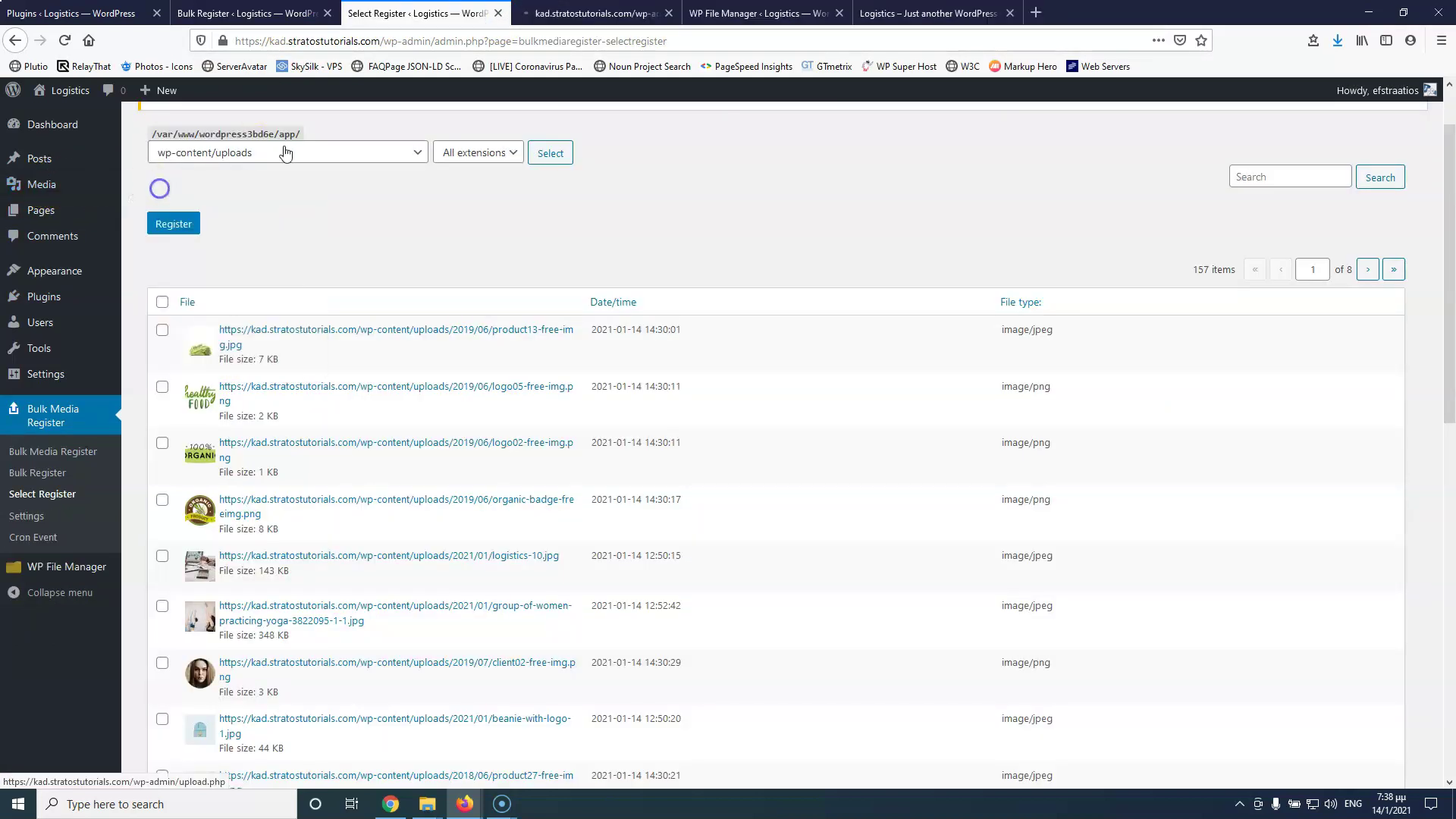
{"action": "left_click", "coordinate": [570, 13]}
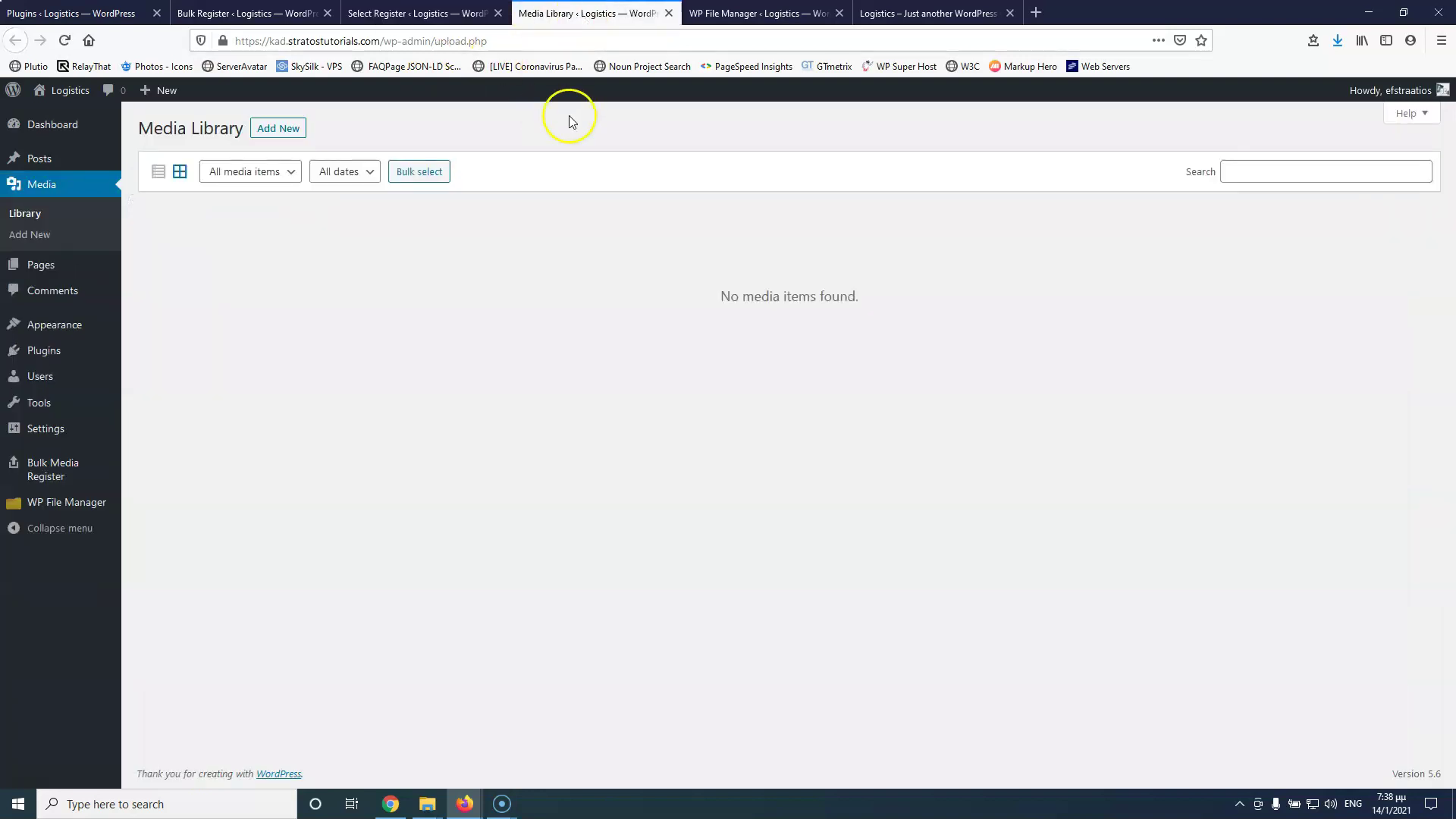
- Select all files on the first page of the Select Register list and register them in the Media Library
{"action": "left_click", "coordinate": [455, 13]}
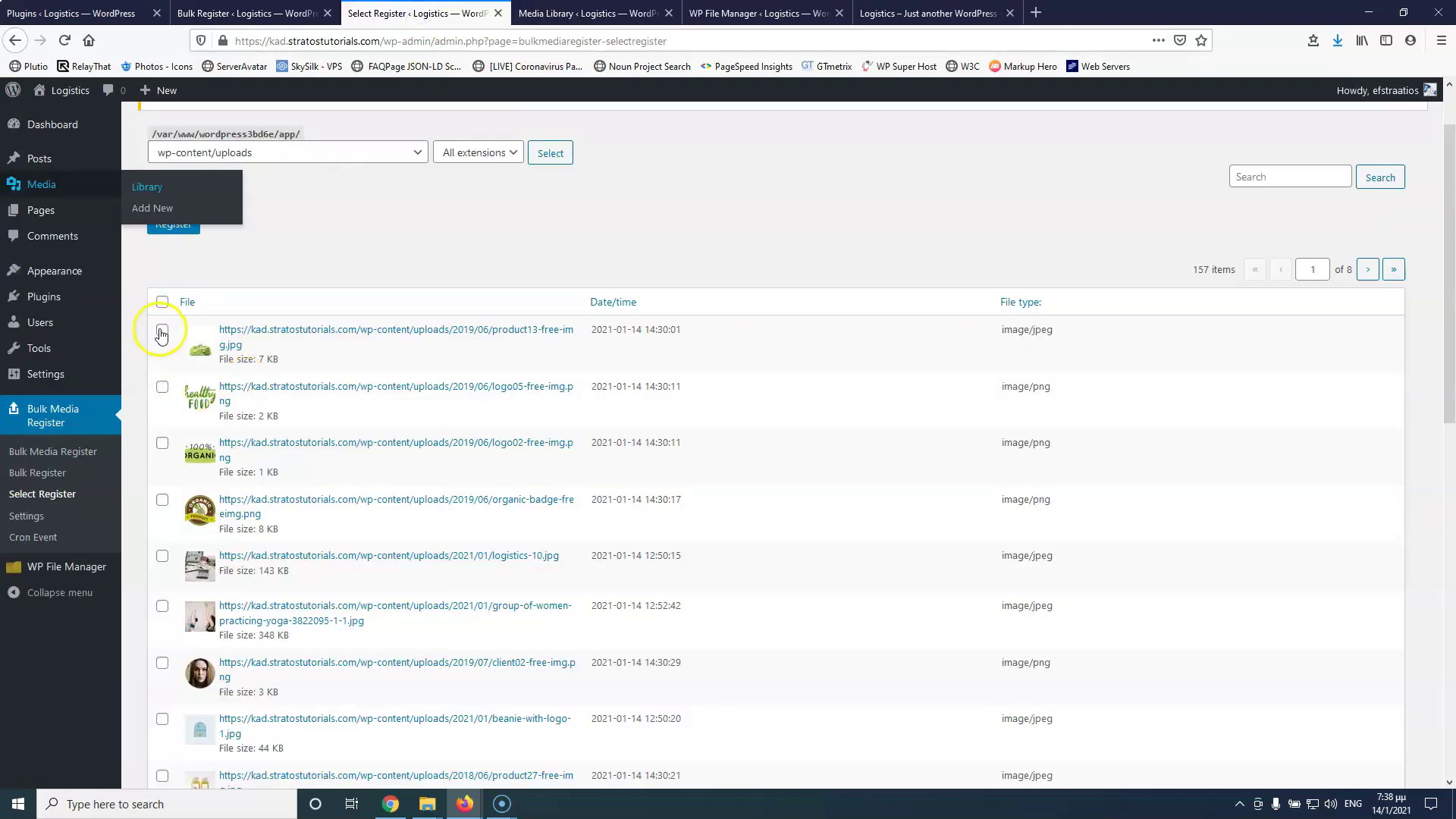
{"action": "left_click", "coordinate": [163, 302]}
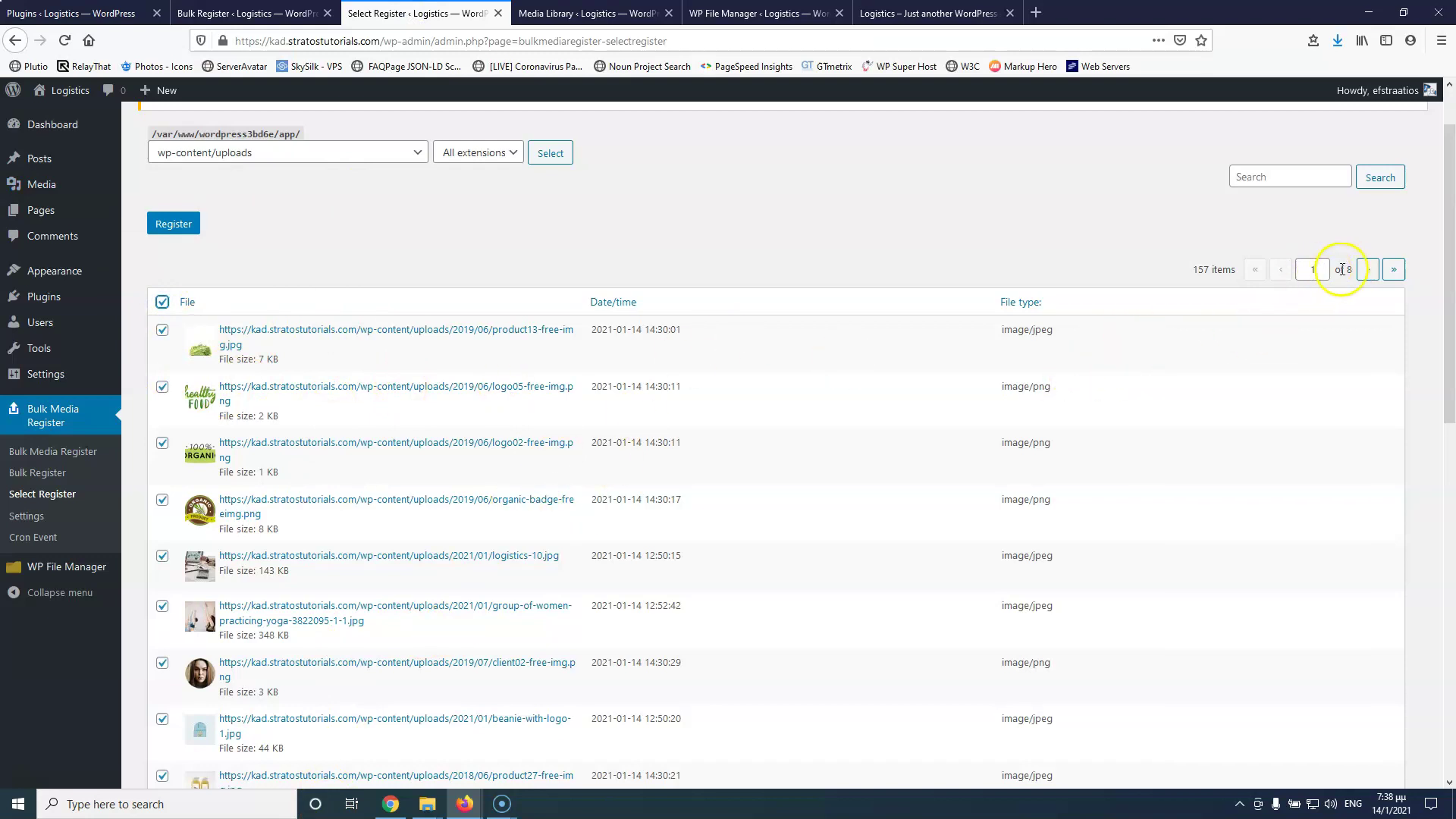
{"action": "left_click", "coordinate": [181, 225]}
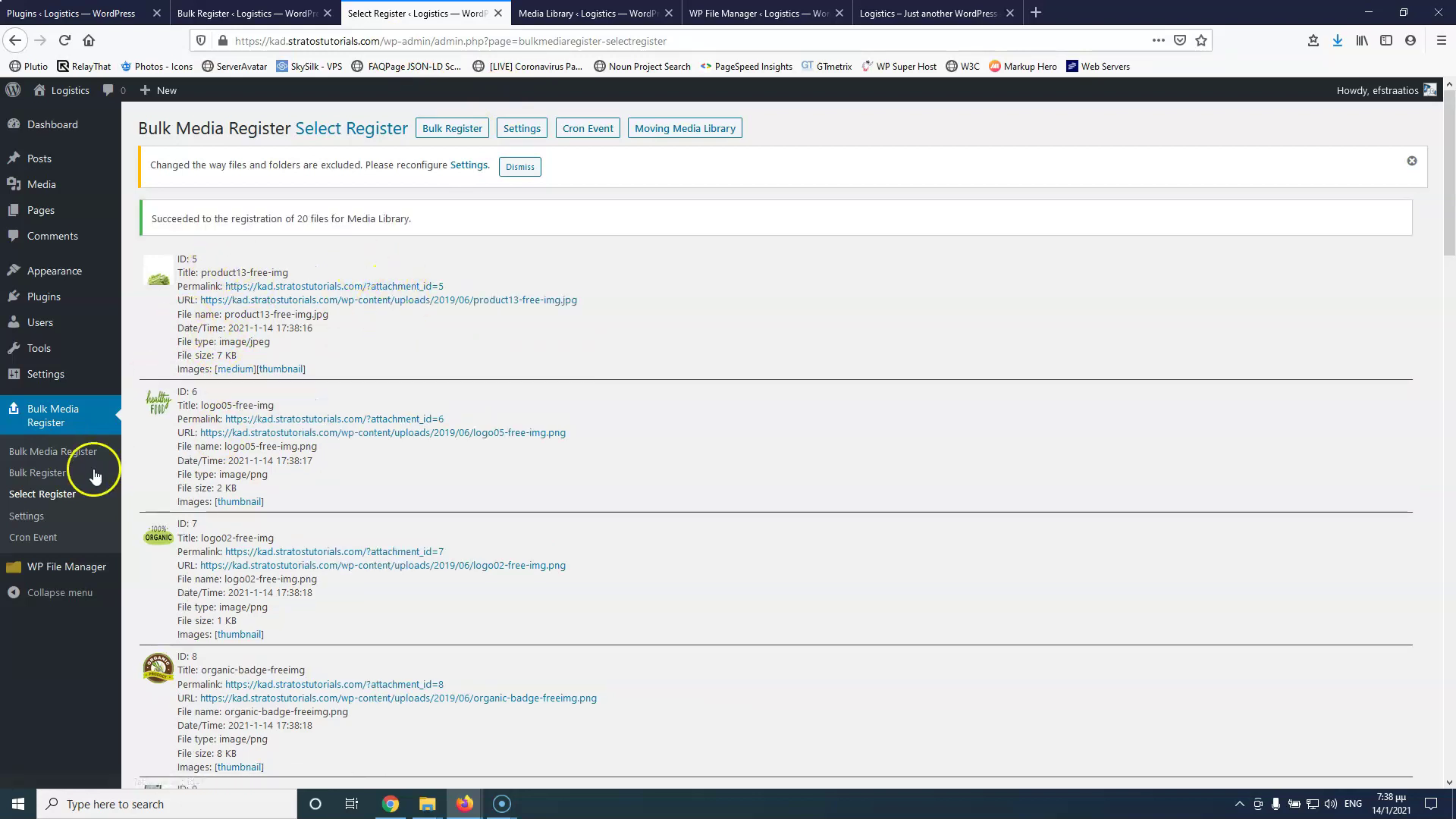
- Reopen the Select Register list to check the remaining files, and reload the Media Library to view the registered images
{"action": "left_click", "coordinate": [63, 496]}
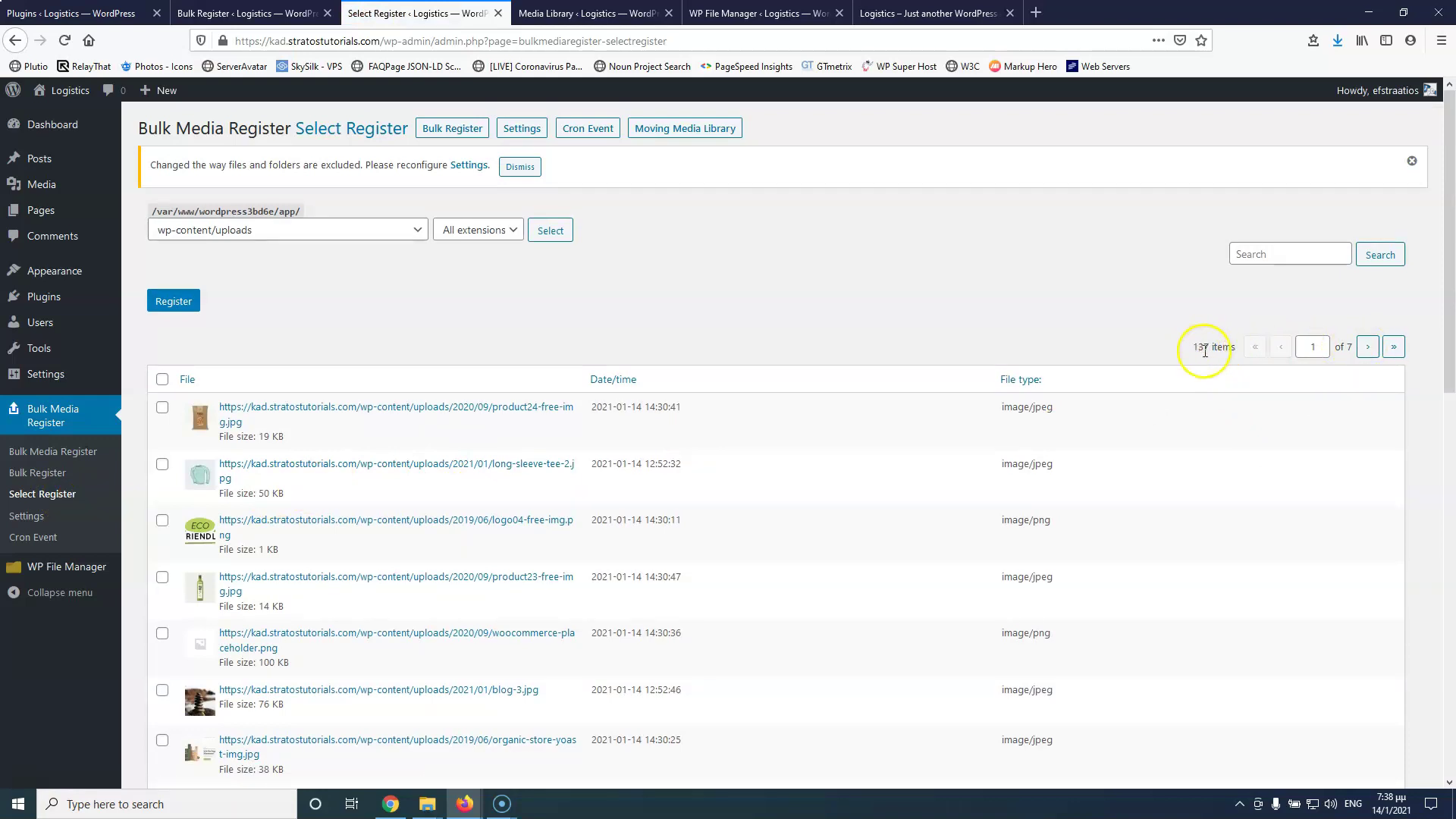
{"action": "left_click", "coordinate": [576, 13]}
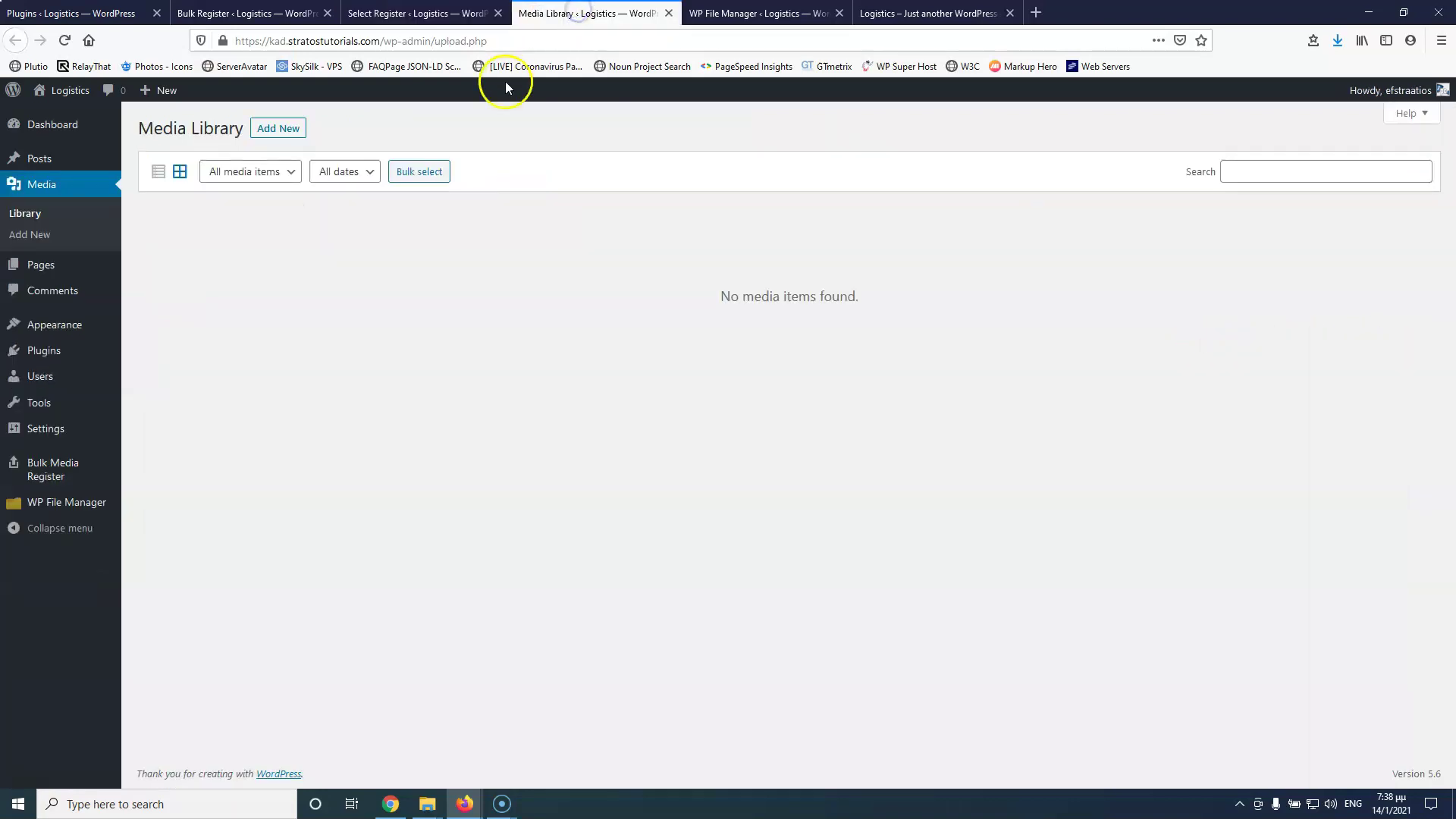
{"action": "left_click", "coordinate": [65, 40]}
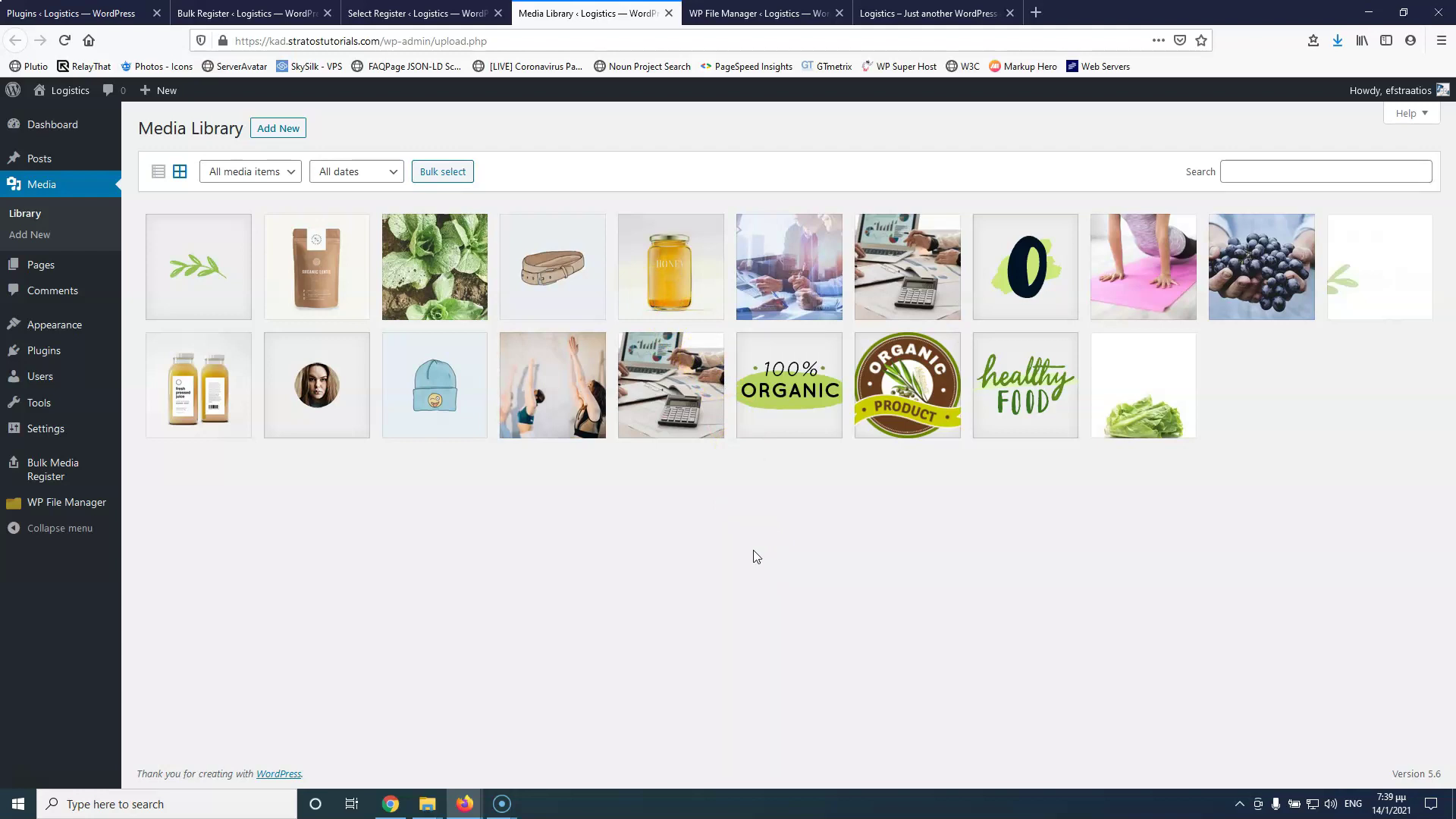
- Open the honey jar image's attachment details to check its file URL, and try to open the 2019 uploads folder in WP File Manager
{"action": "left_click", "coordinate": [668, 282]}
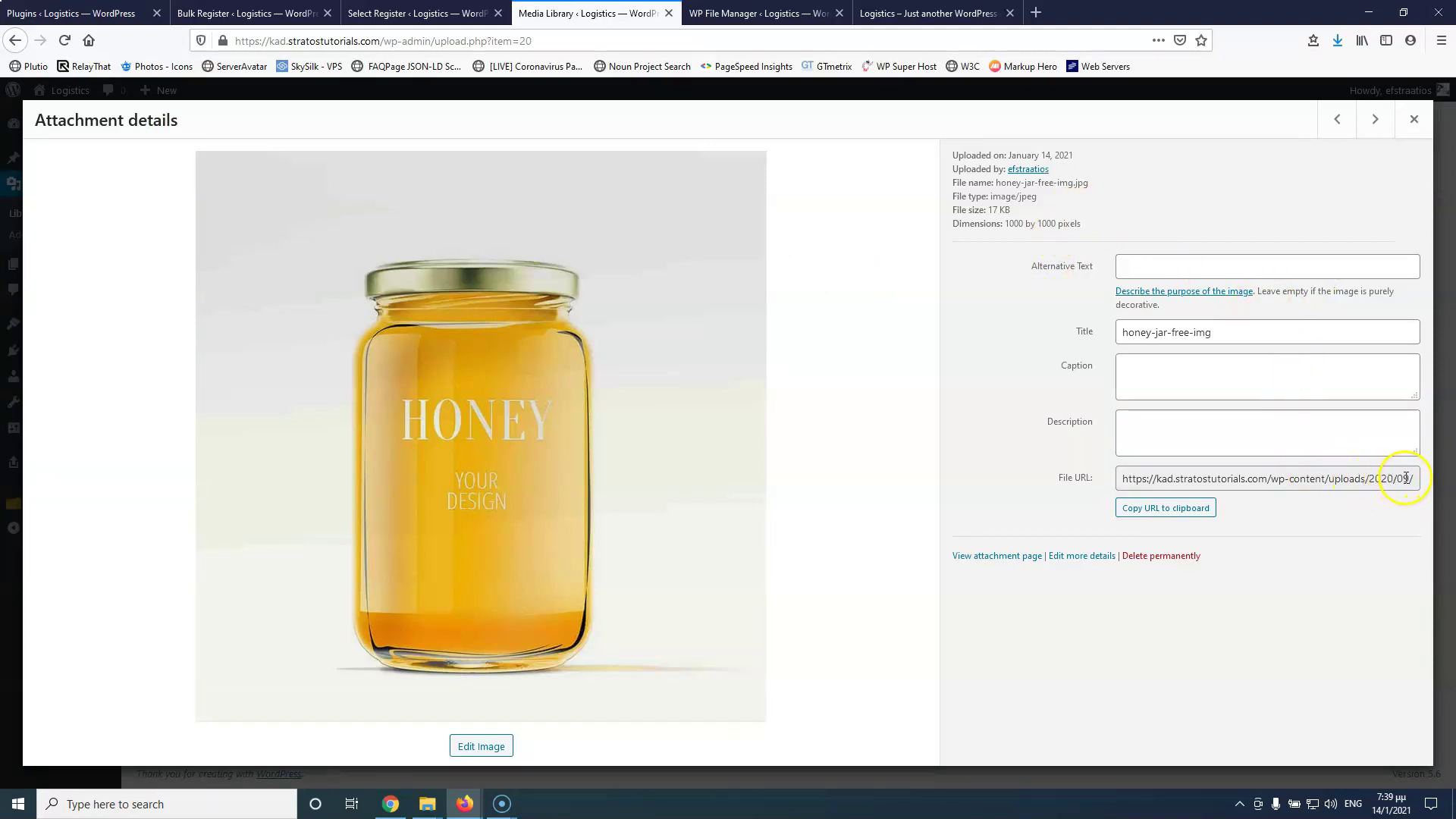
{"action": "left_click", "coordinate": [766, 13]}
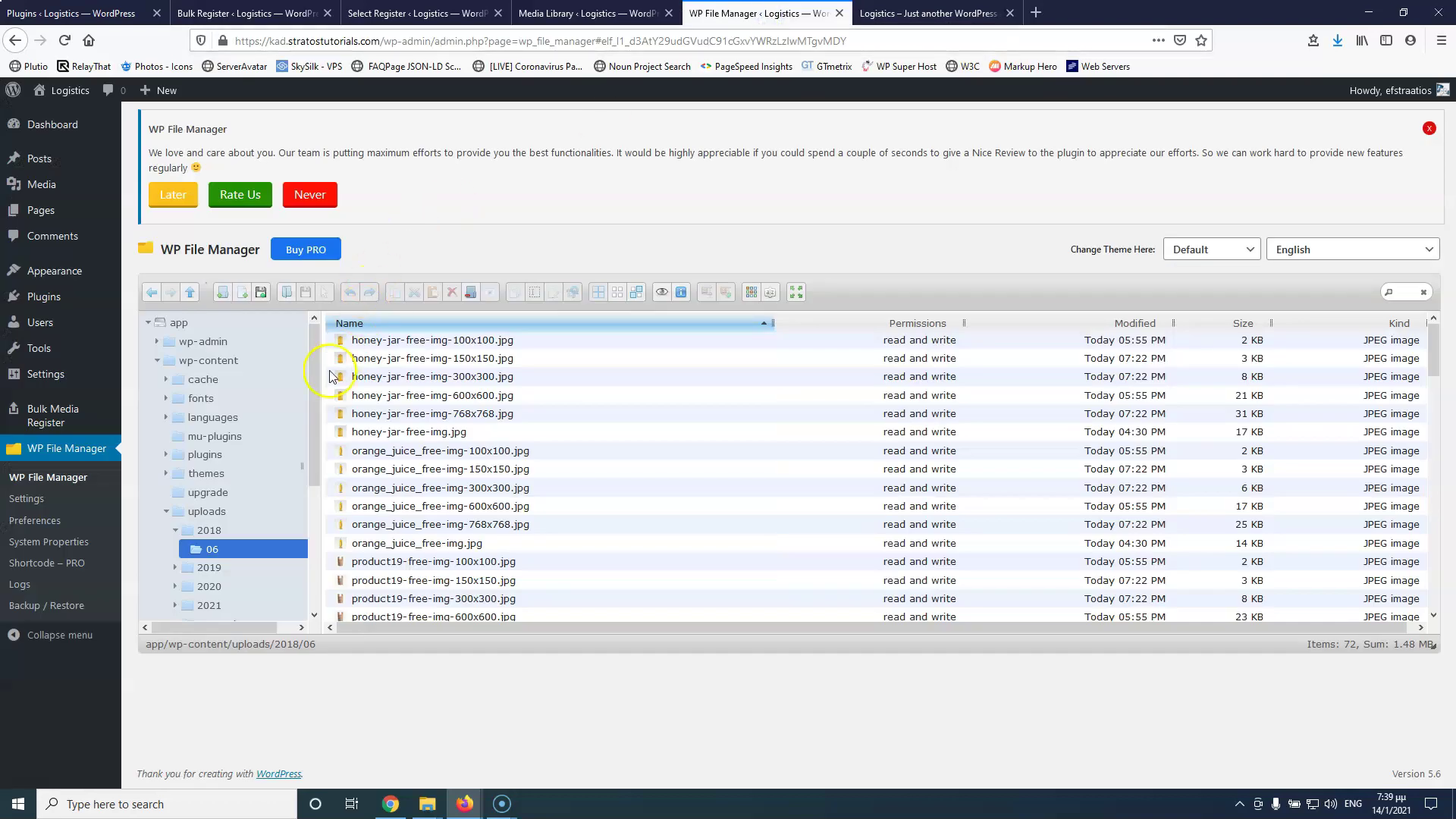
{"action": "left_click", "coordinate": [212, 567]}
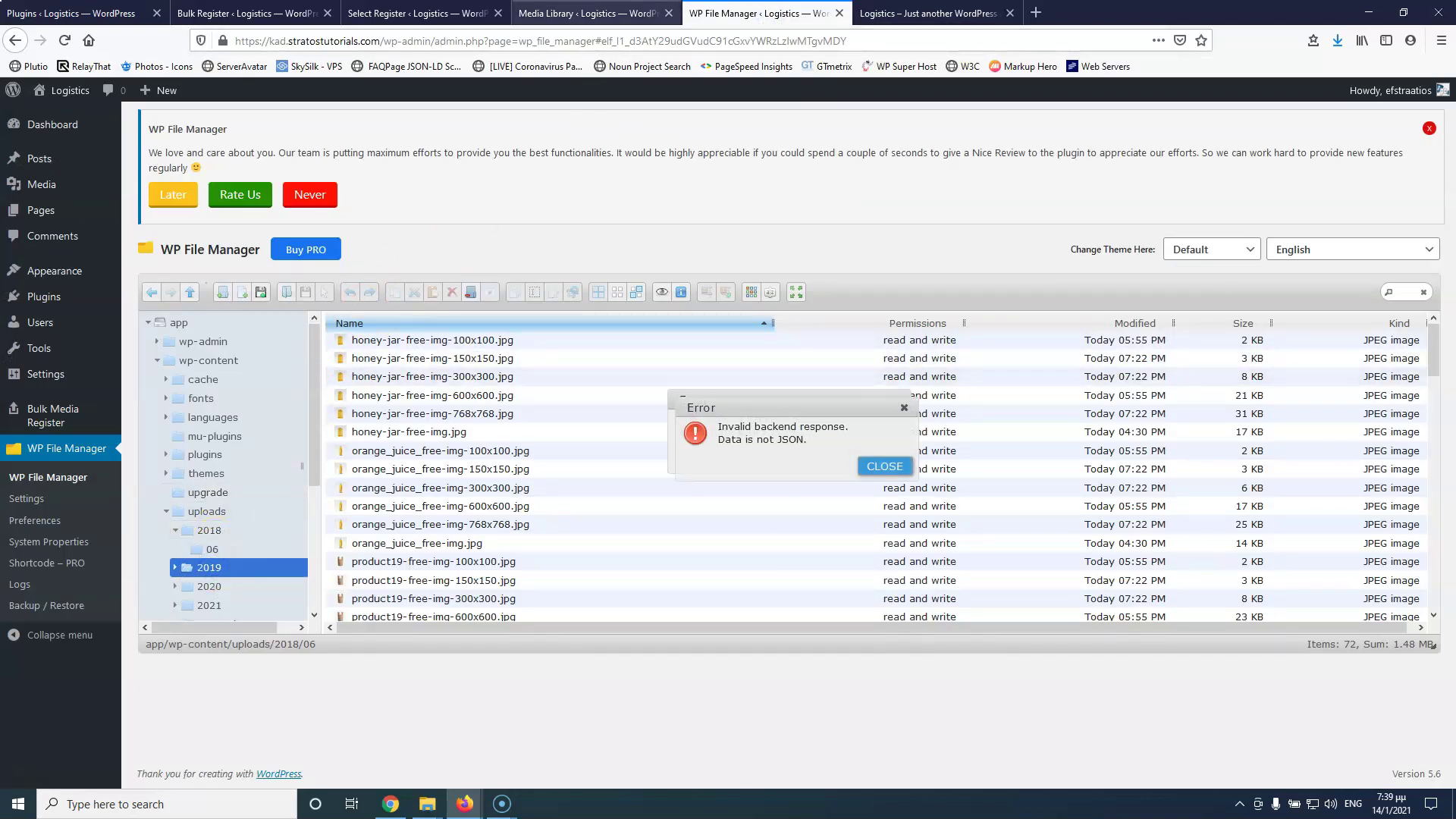
{"action": "left_click", "coordinate": [627, 11]}
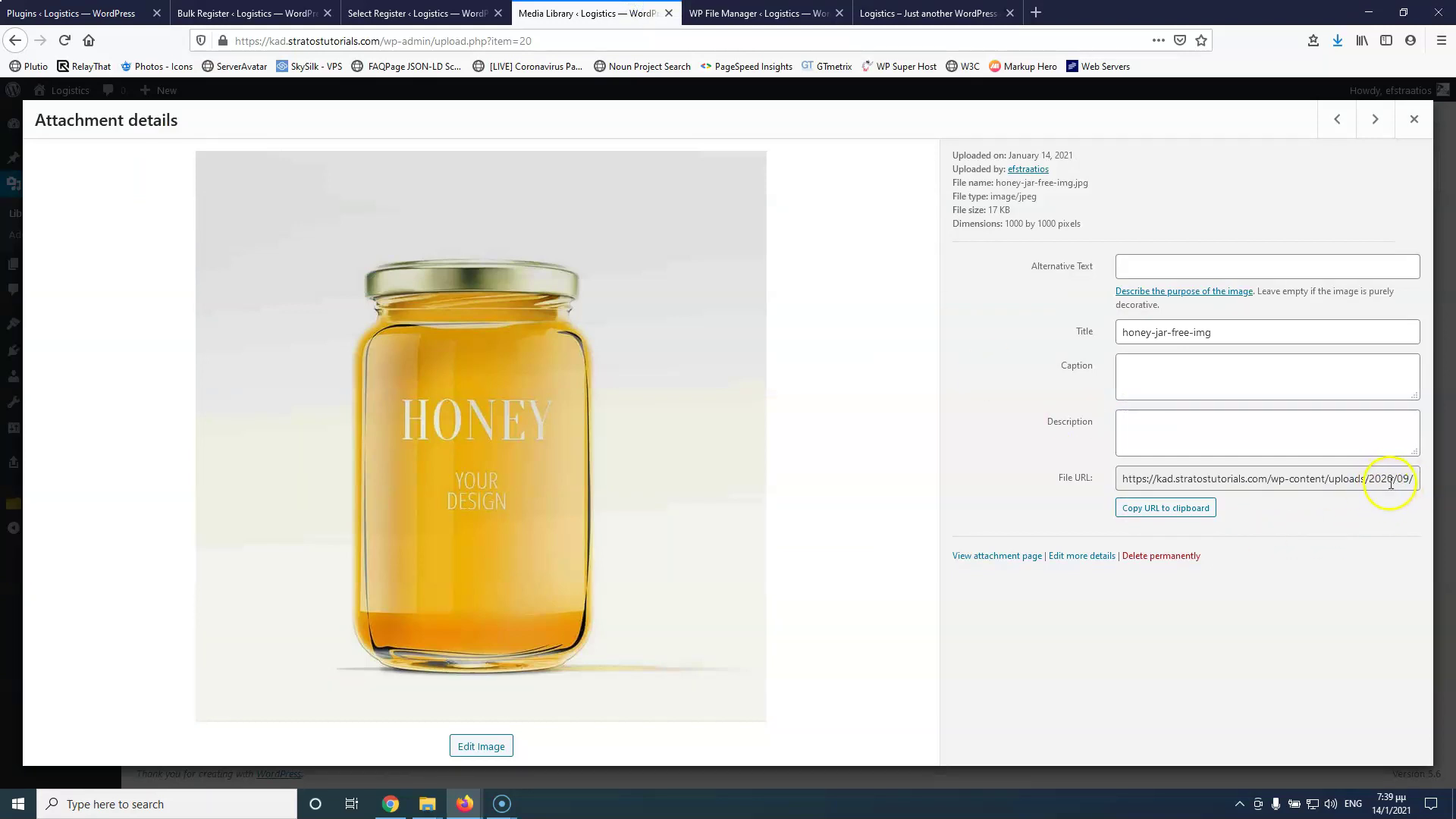
- Try to open the 2020 uploads folder in WP File Manager
{"action": "left_click", "coordinate": [804, 13]}
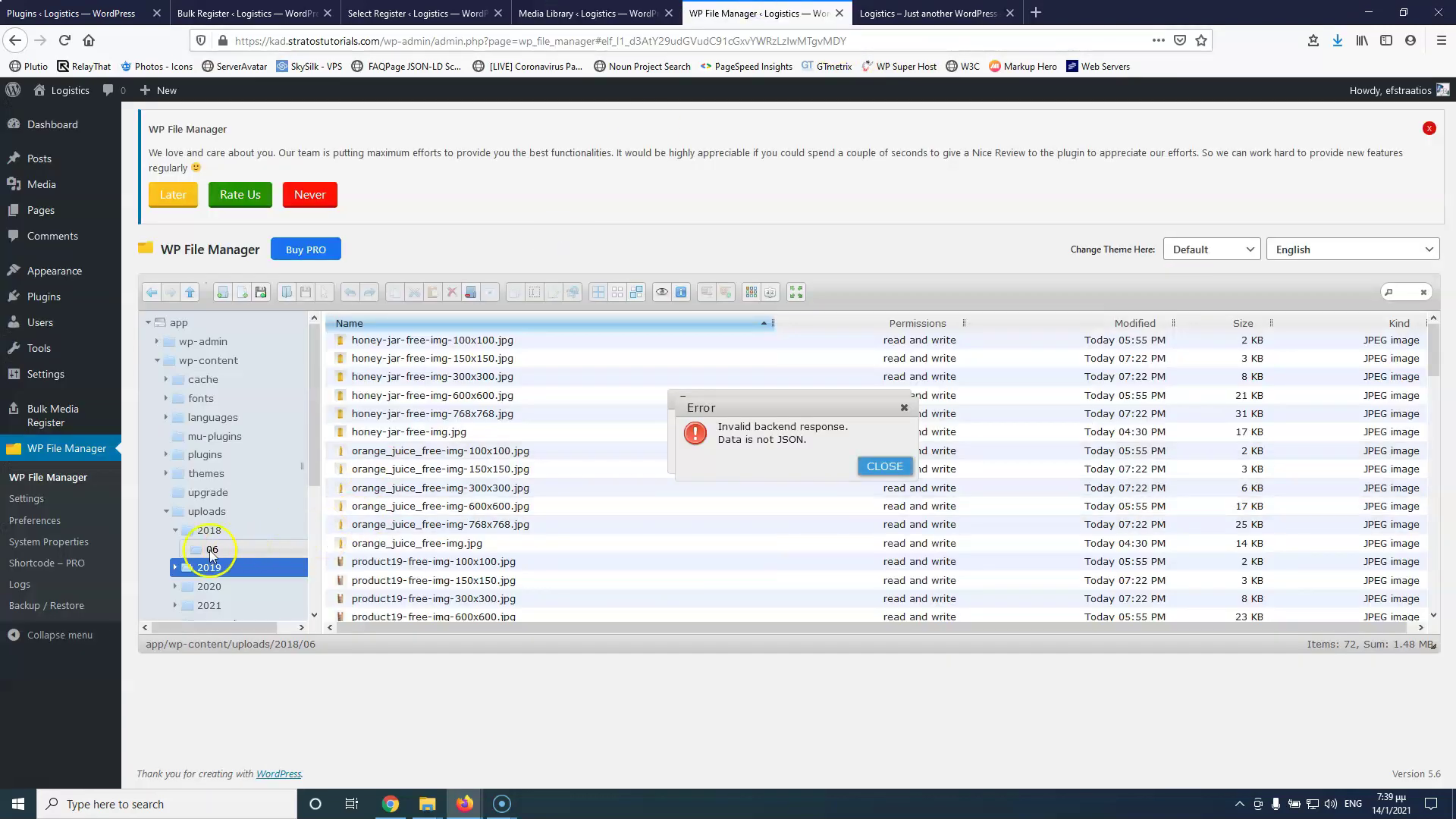
{"action": "left_click", "coordinate": [201, 586]}
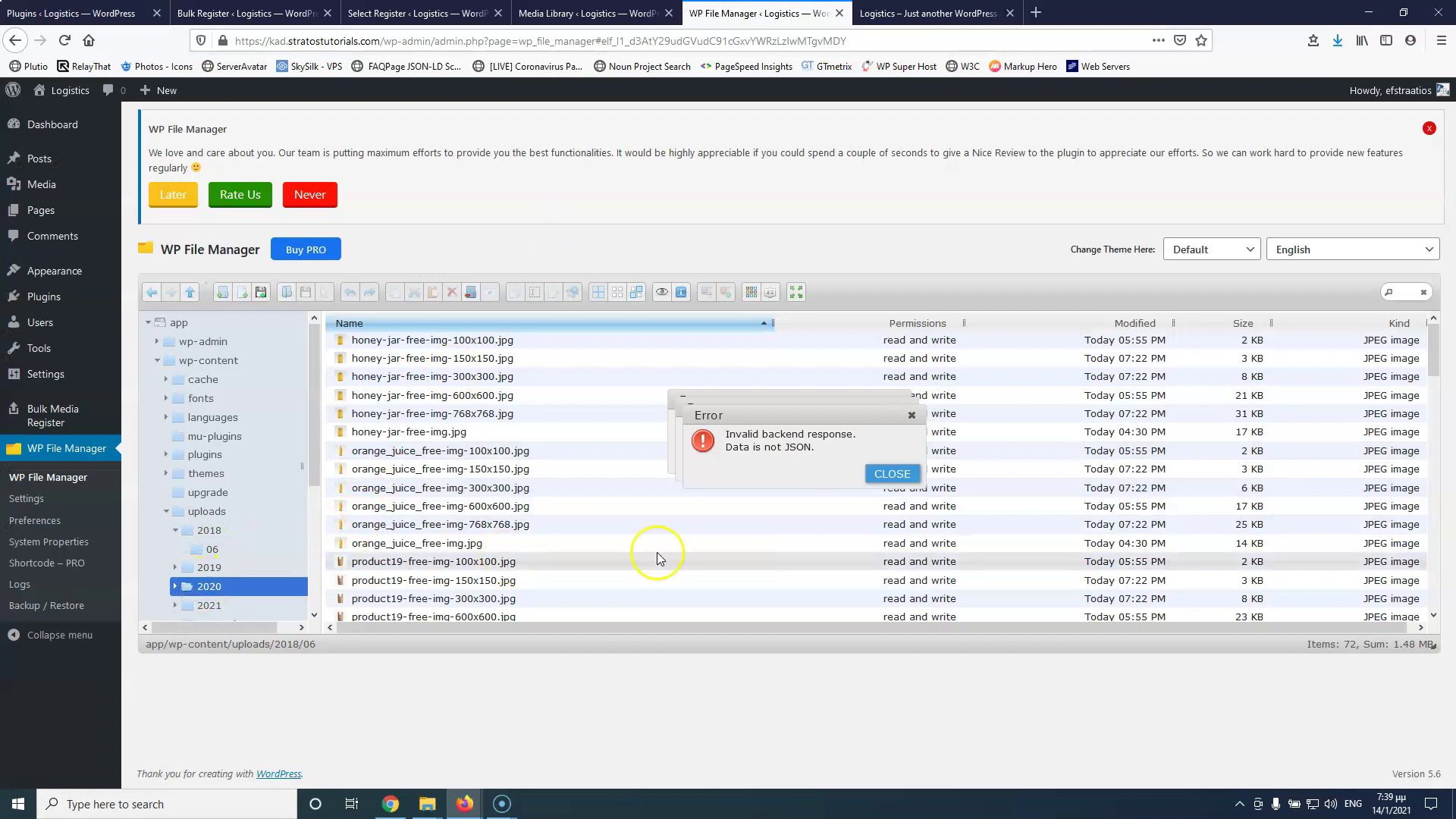
{"action": "left_click", "coordinate": [884, 481]}
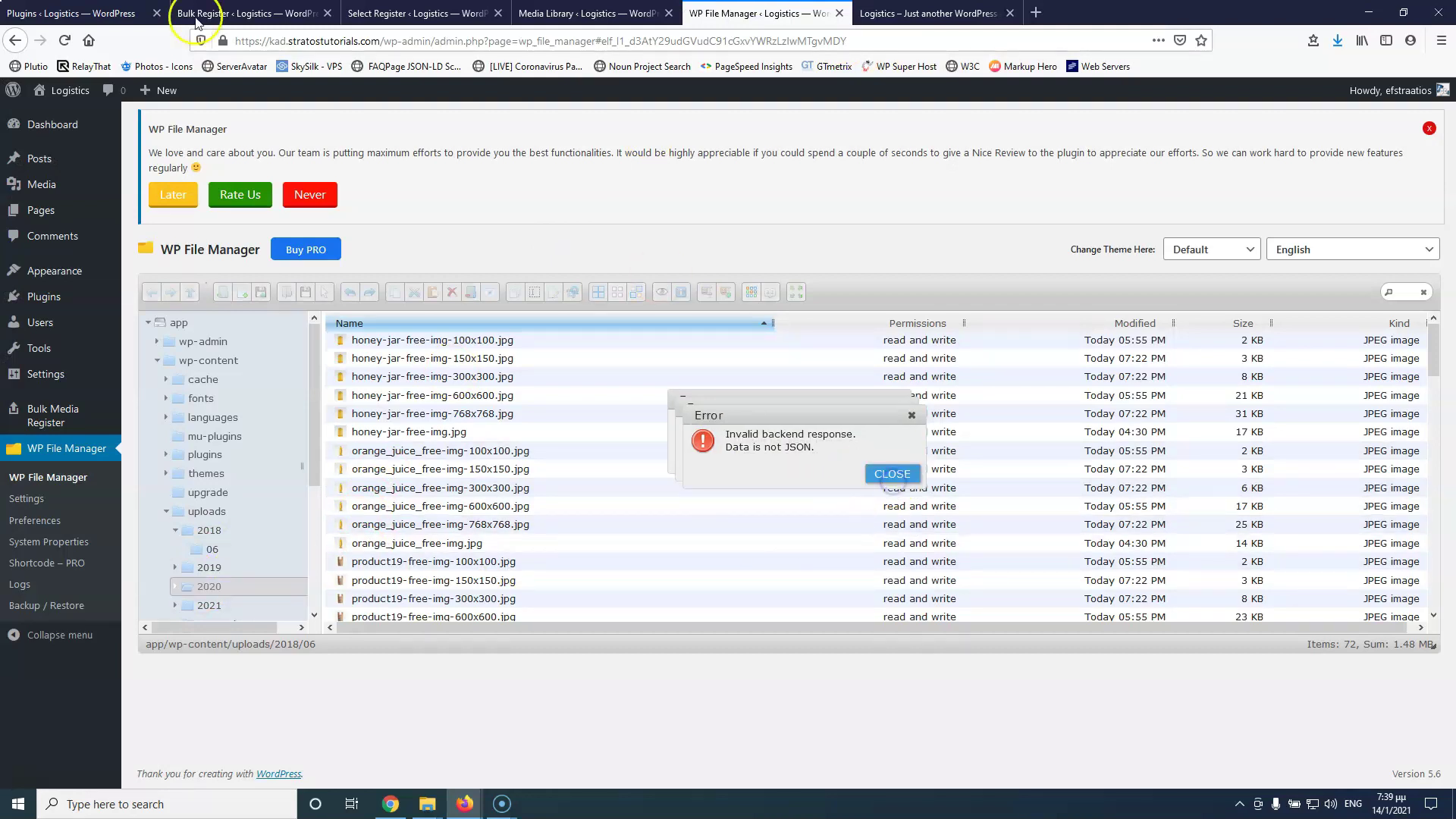
- Reload WP File Manager and locate honey-jar-free-img.jpg in the uploads/2020/09 folder, then close the image's attachment details in the Media Library
{"action": "left_click", "coordinate": [61, 42]}
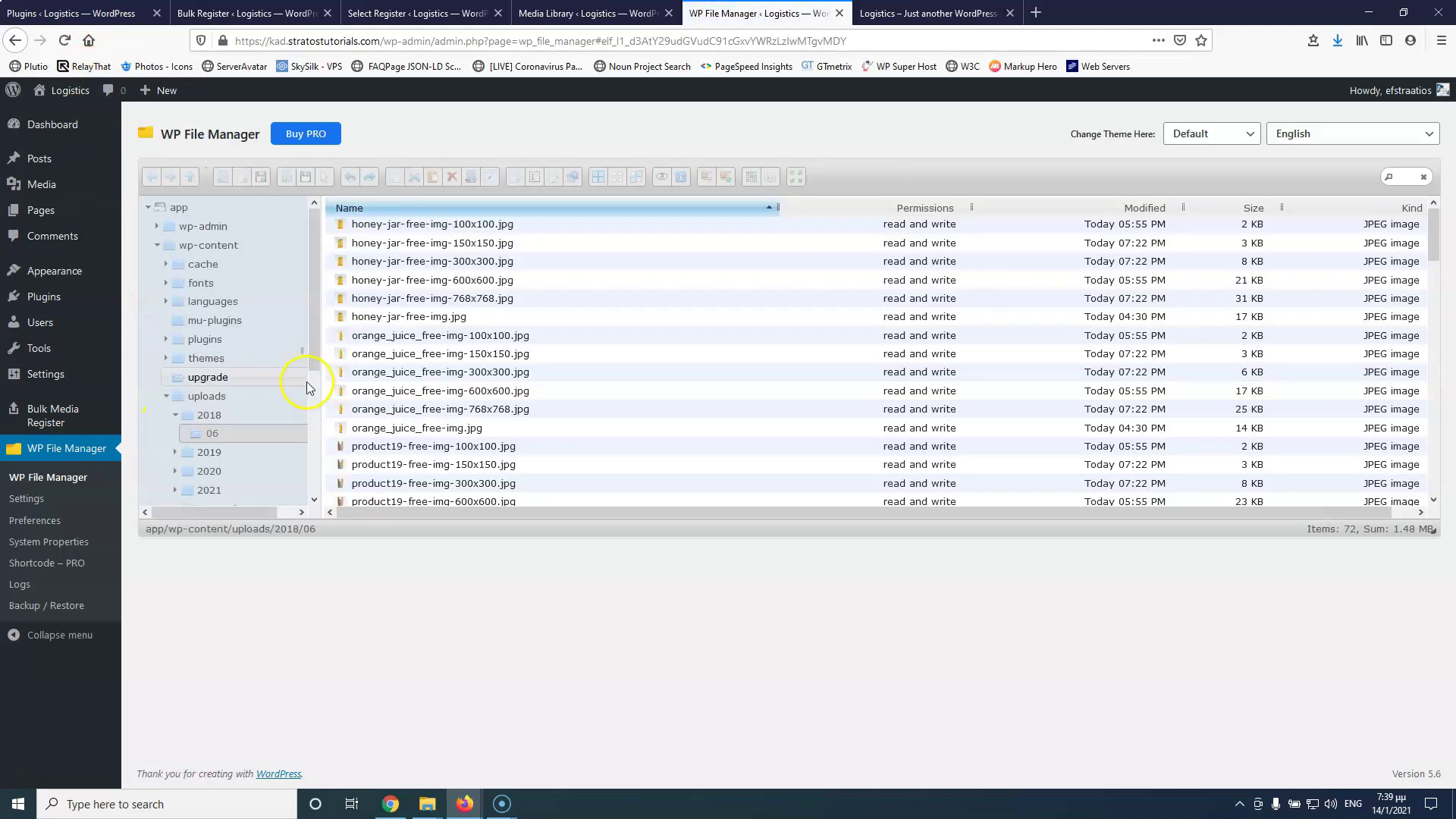
{"action": "left_click", "coordinate": [176, 471]}
{"action": "scroll", "coordinate": [203, 455], "scroll_direction": "down", "scroll_amount": 5}
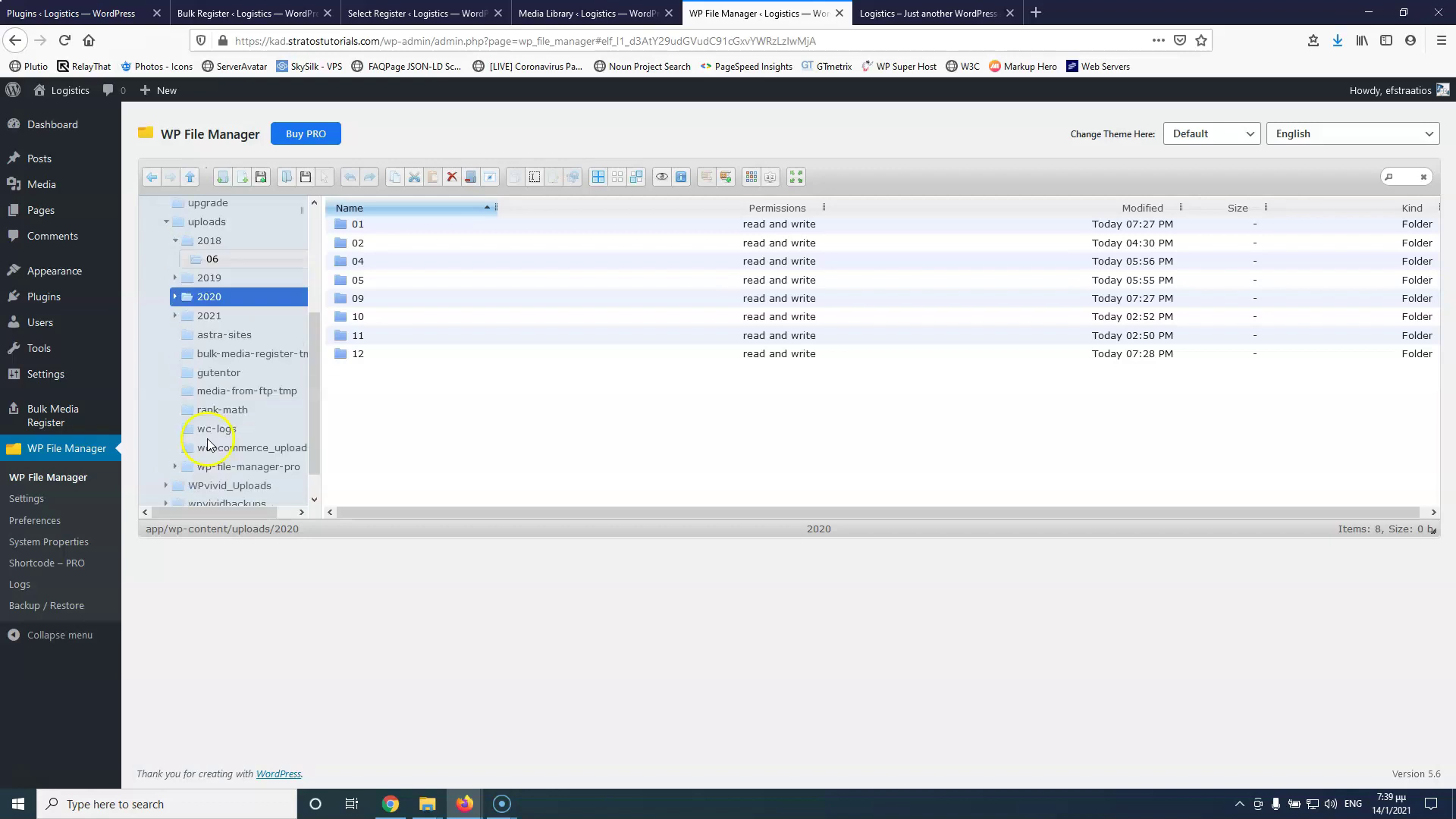
{"action": "left_click", "coordinate": [175, 266]}
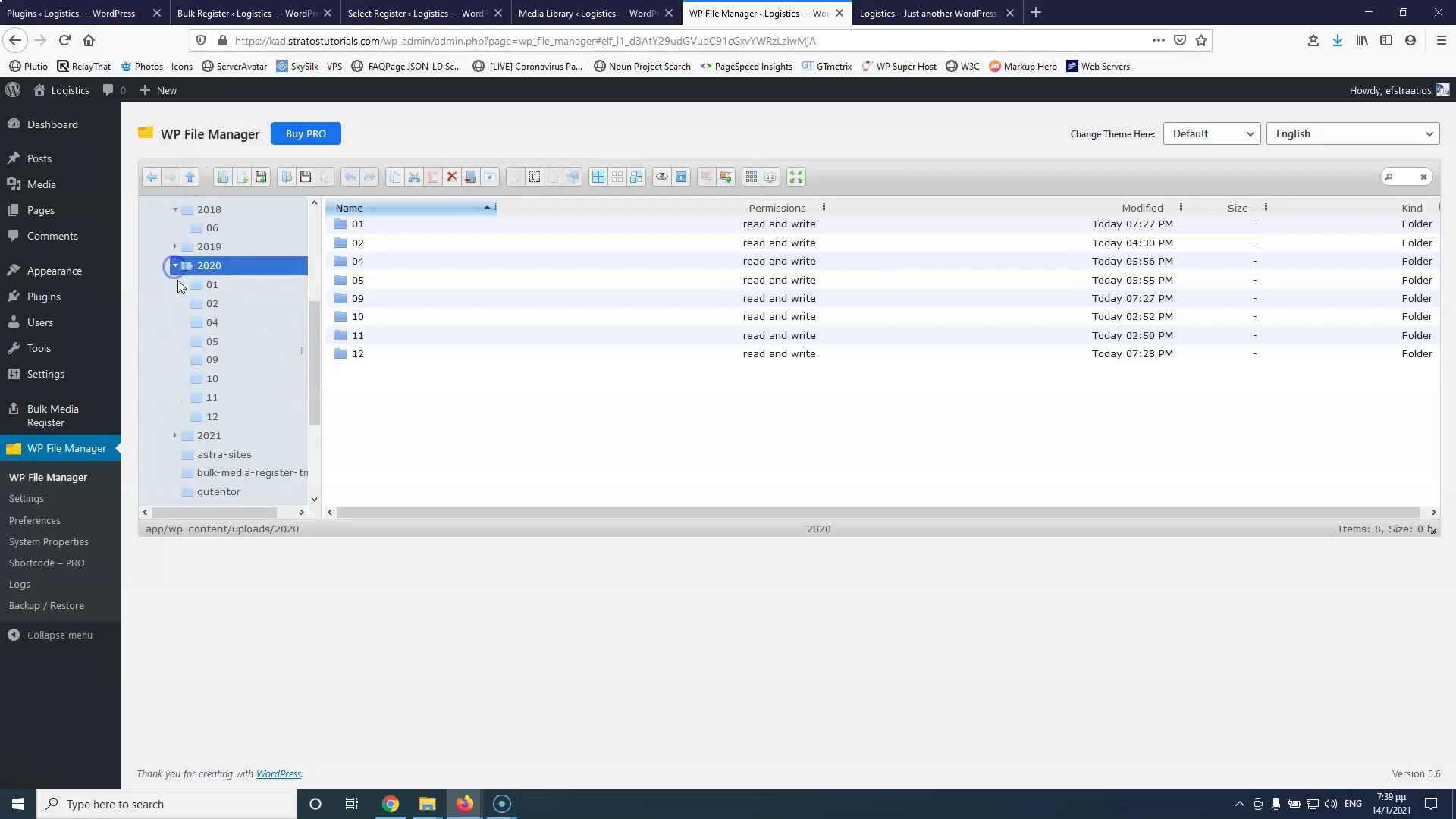
{"action": "left_click", "coordinate": [205, 360]}
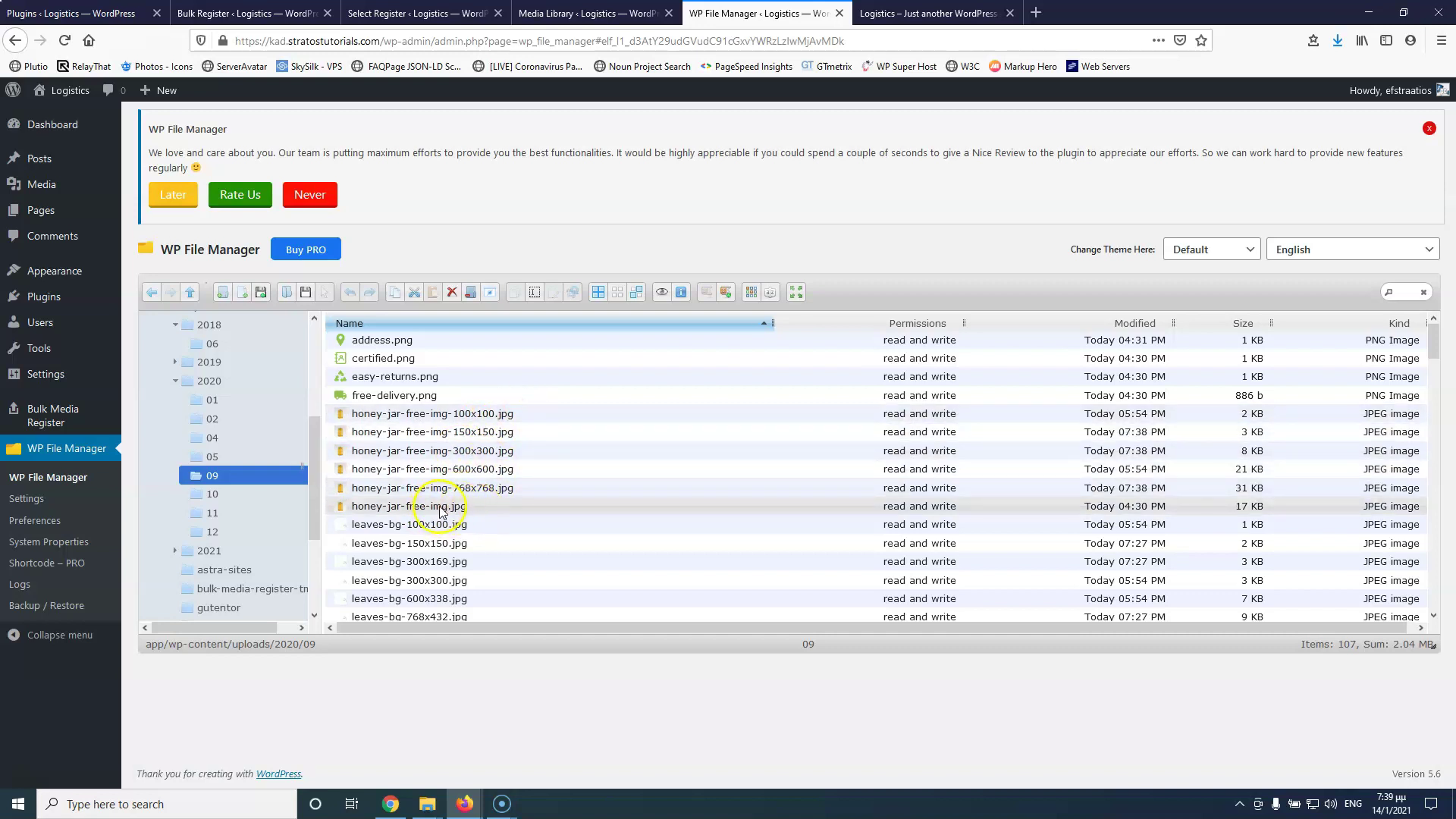
{"action": "left_click", "coordinate": [584, 13]}
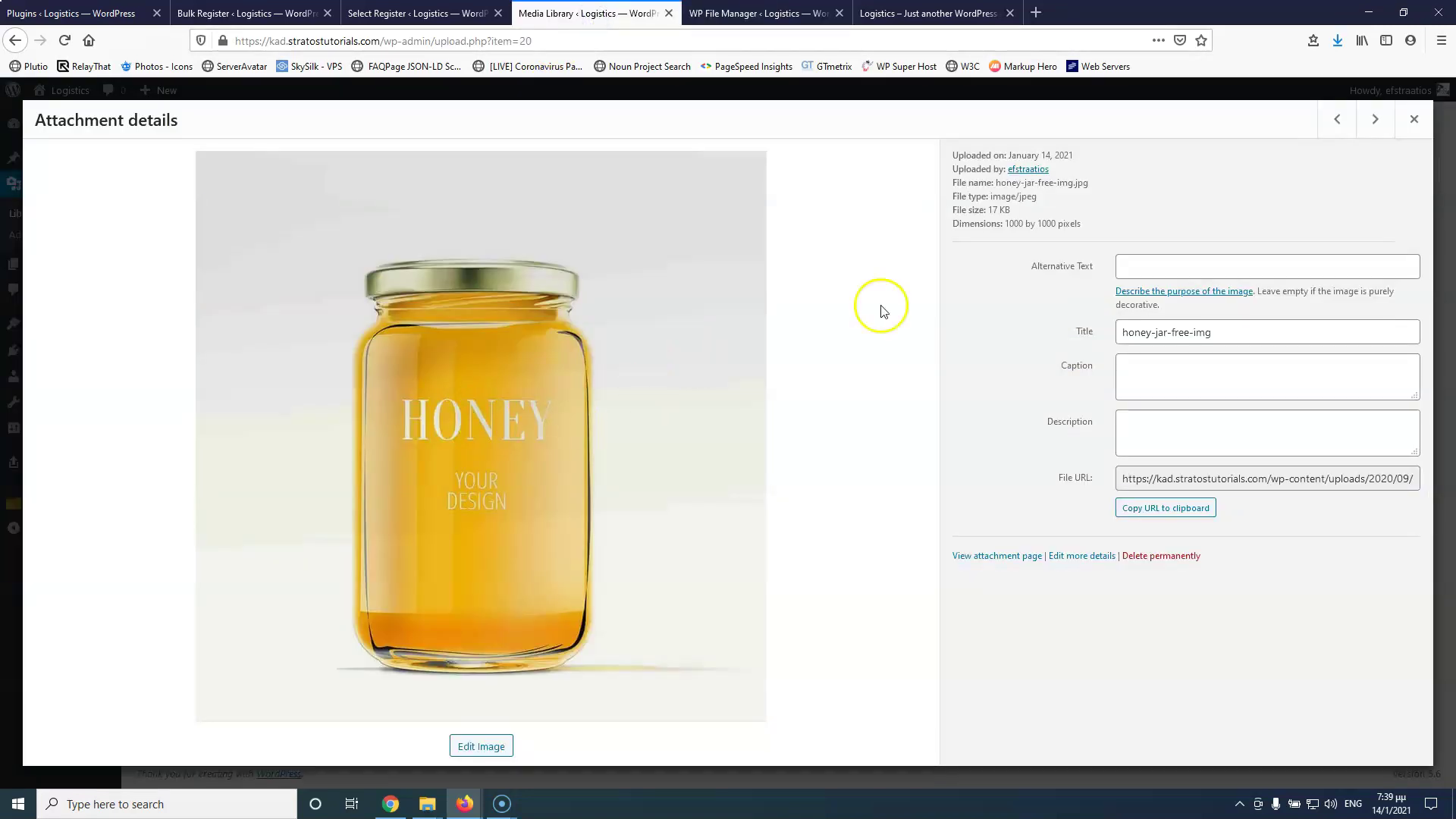
{"action": "left_click", "coordinate": [1413, 119]}
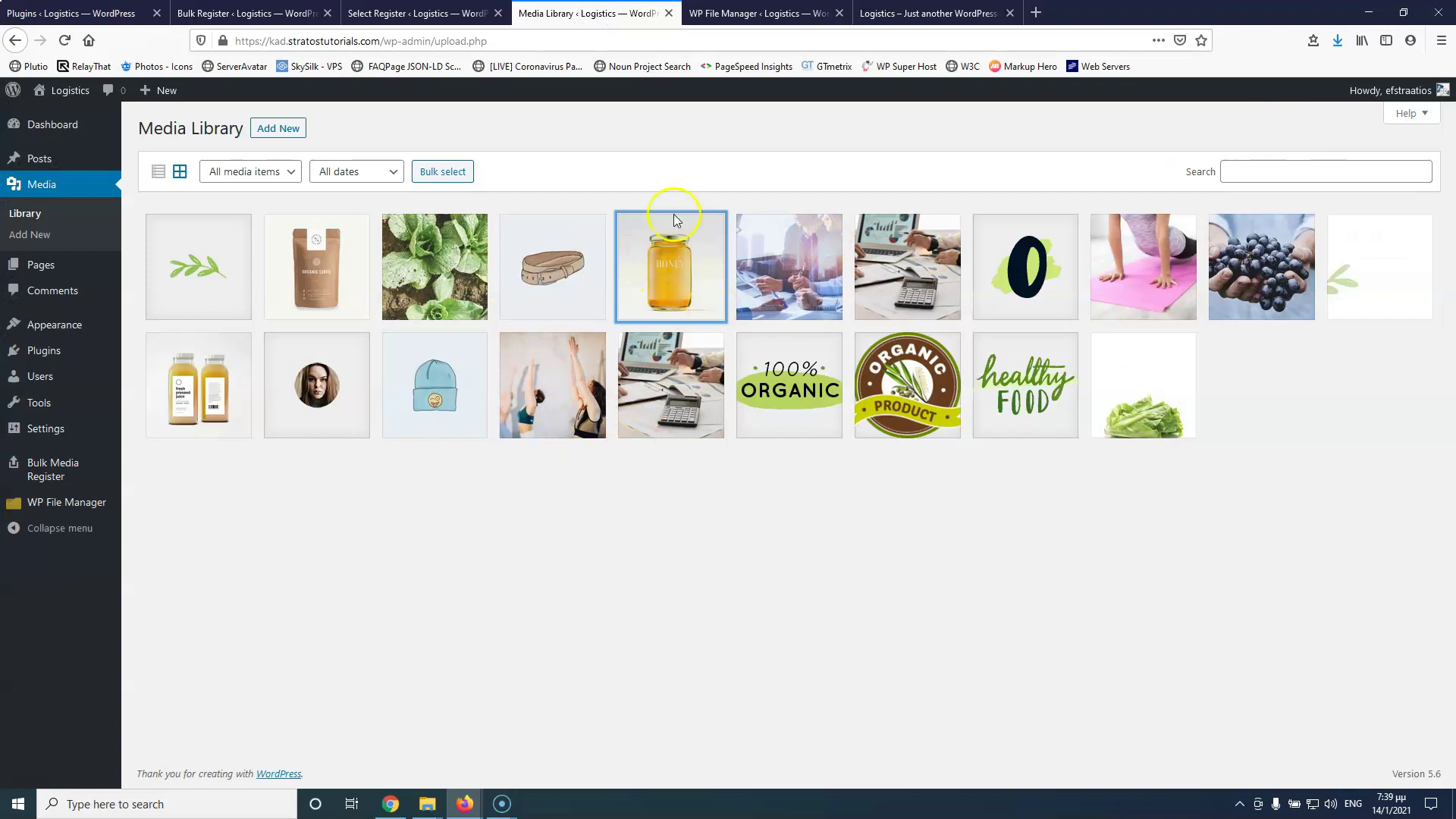
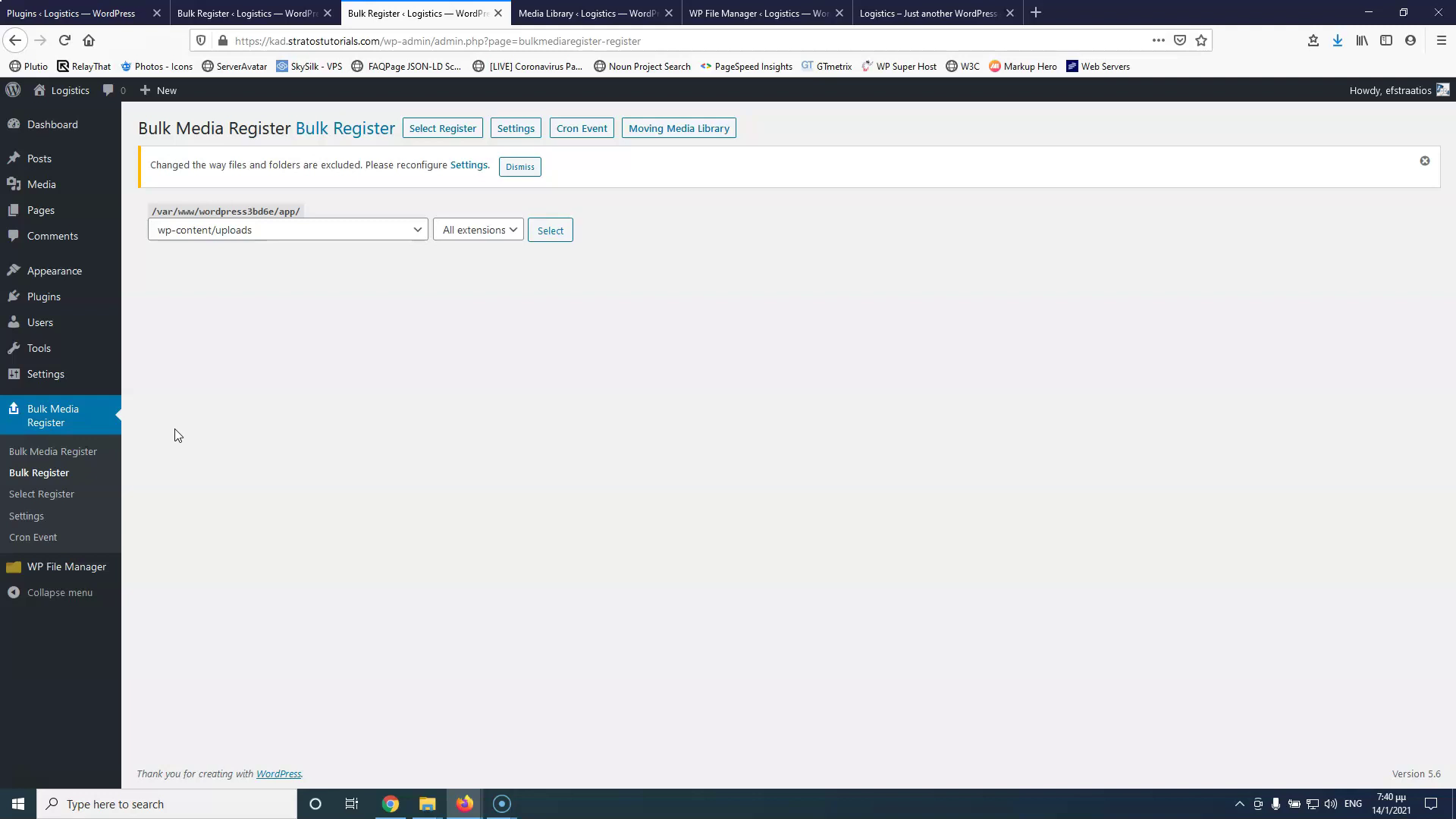
- Set the Bulk Register source to the wp-content/uploads folder with all extensions and apply the selection
{"action": "left_click", "coordinate": [325, 232]}
{"action": "scroll", "coordinate": [411, 345], "scroll_direction": "up", "scroll_amount": 2}
{"action": "scroll", "coordinate": [420, 360], "scroll_direction": "down", "scroll_amount": 1}
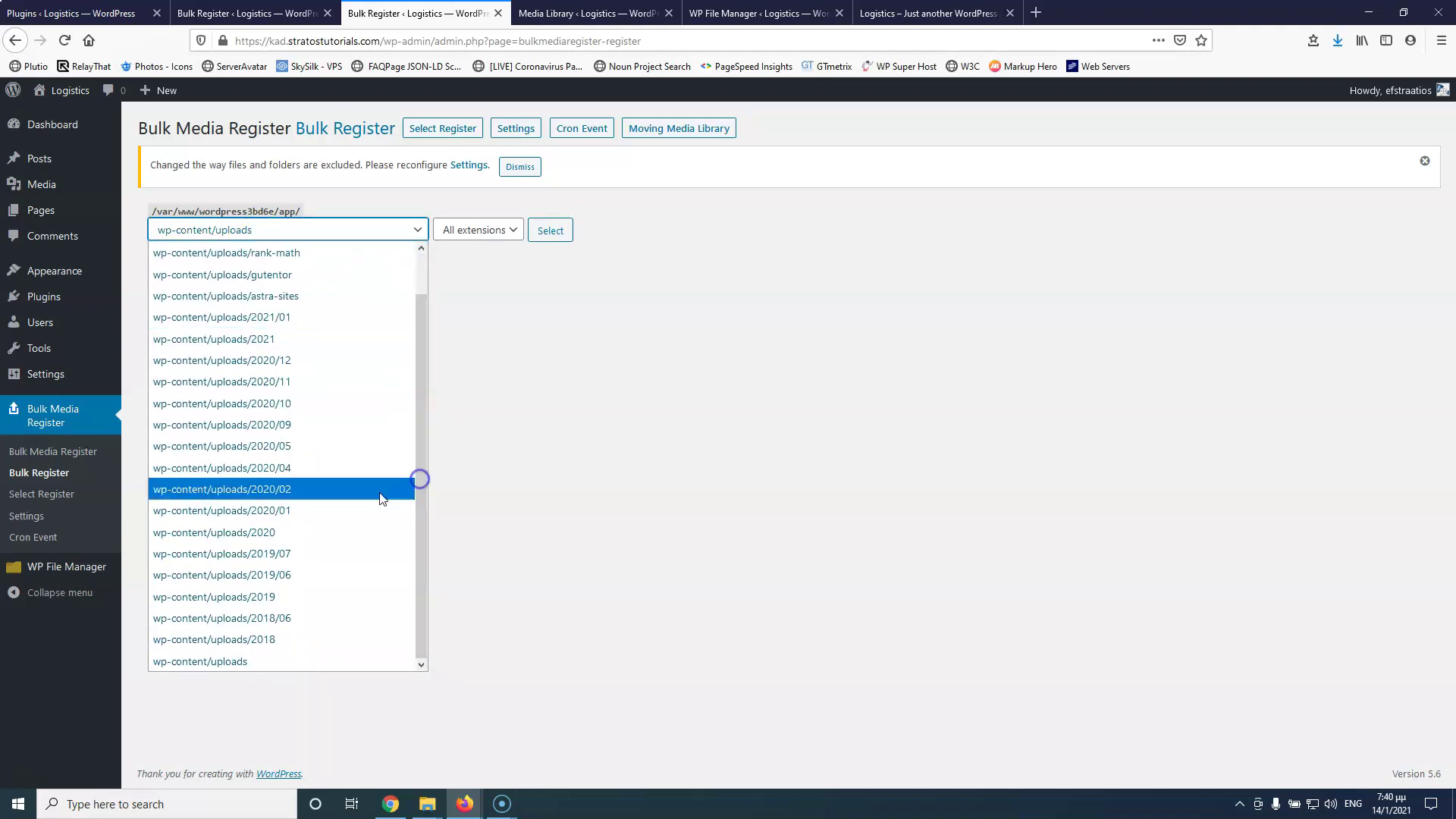
{"action": "left_click", "coordinate": [251, 664]}
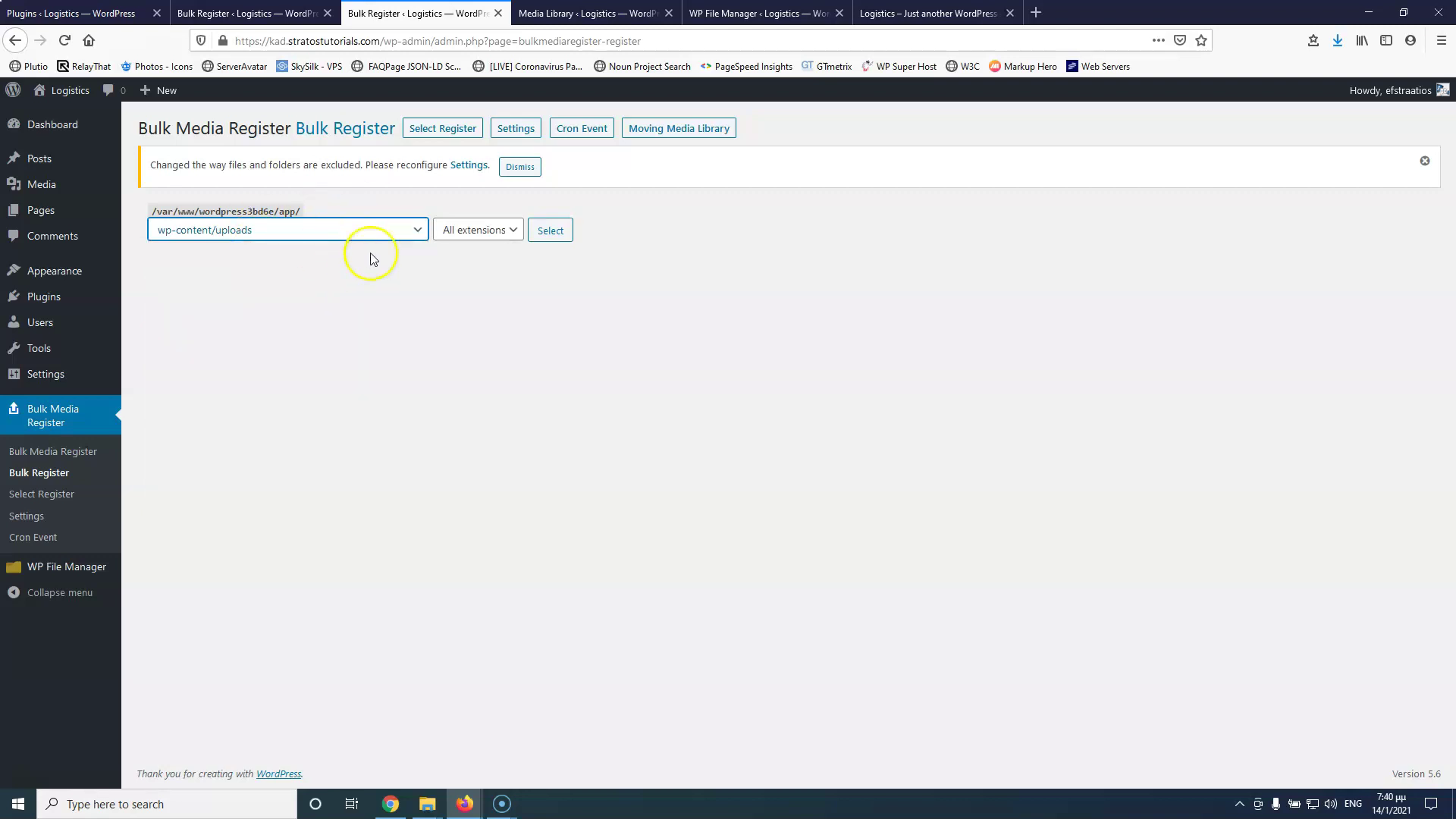
{"action": "left_click", "coordinate": [485, 231]}
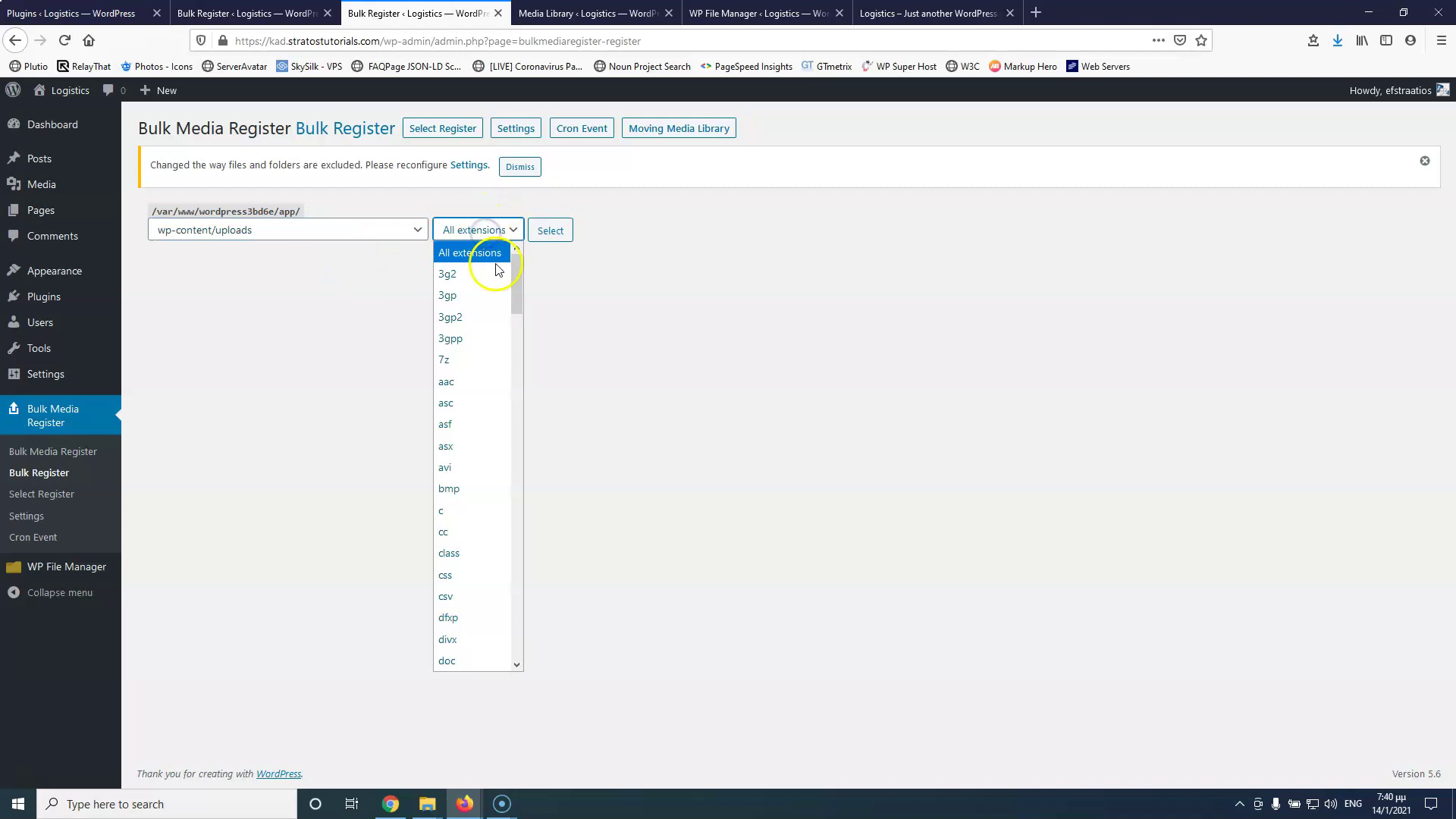
{"action": "mouse_move", "coordinate": [517, 281]}
{"action": "left_mouse_down"}
{"action": "mouse_move", "coordinate": [512, 571]}
{"action": "mouse_move", "coordinate": [508, 282]}
{"action": "left_mouse_up"}
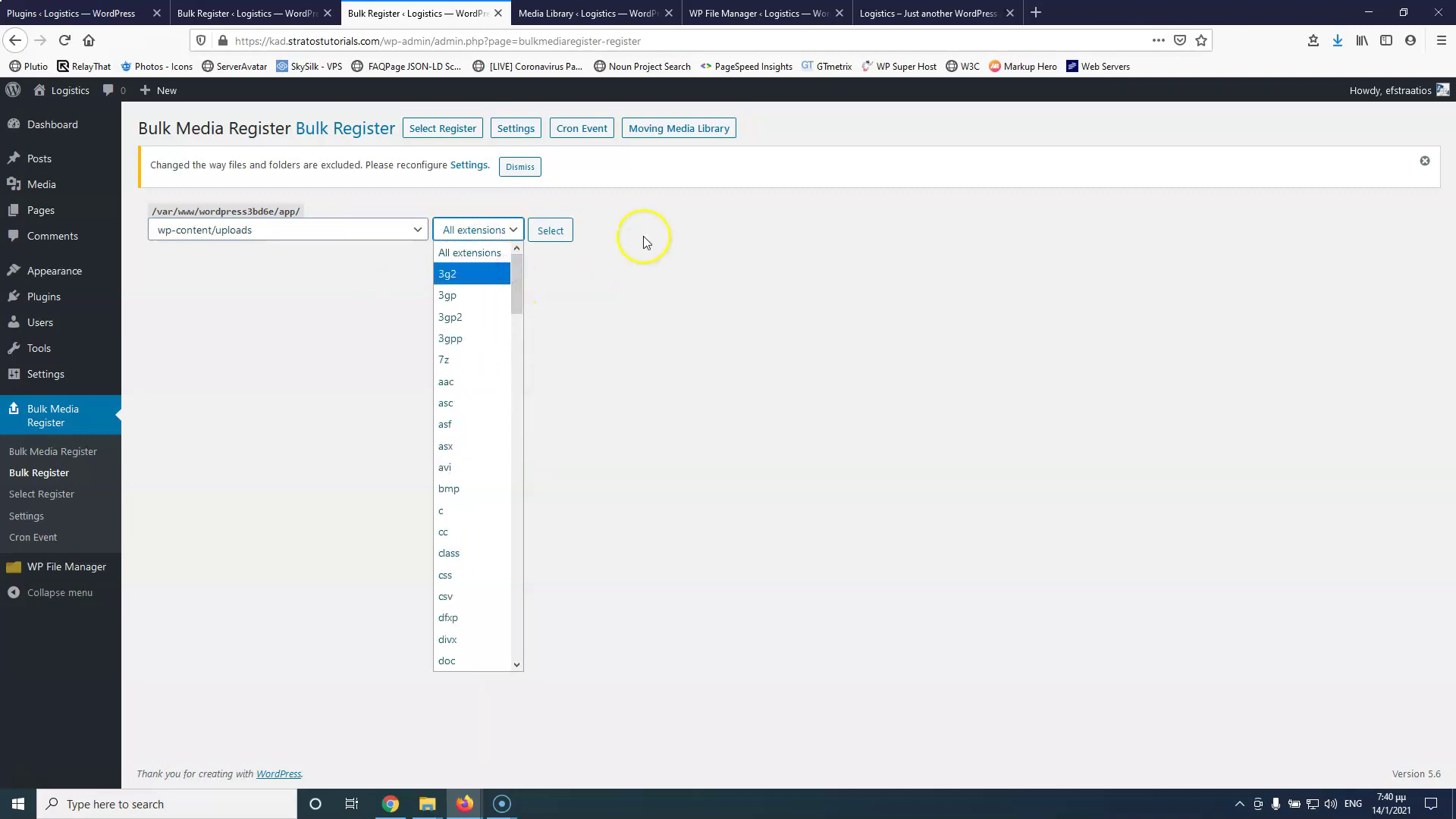
{"action": "left_click", "coordinate": [465, 252]}
{"action": "left_click", "coordinate": [552, 235]}
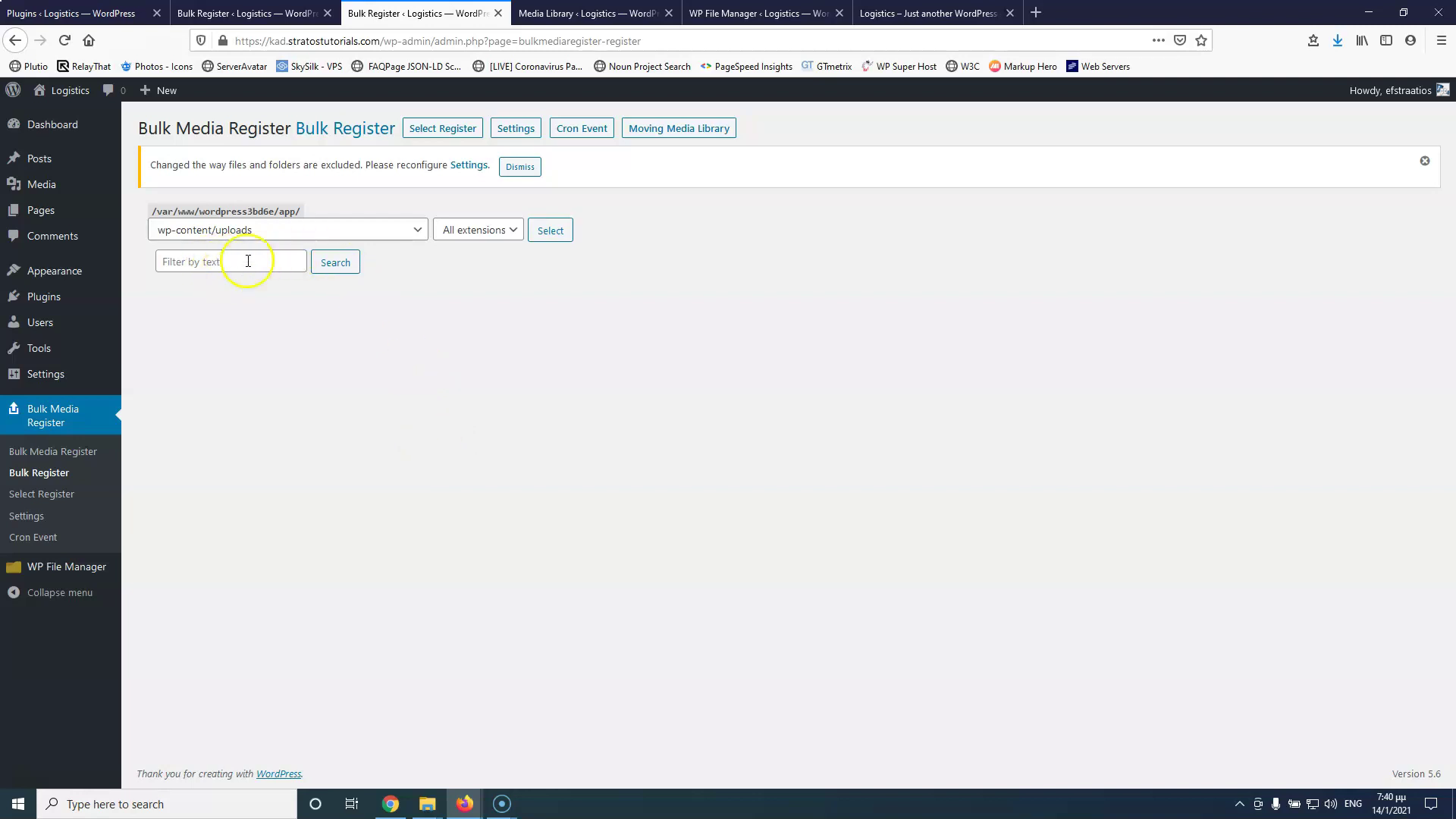
- Search for unregistered files without a text filter and start registering them, reloading the Media Library to check progress
{"action": "left_click", "coordinate": [338, 265]}
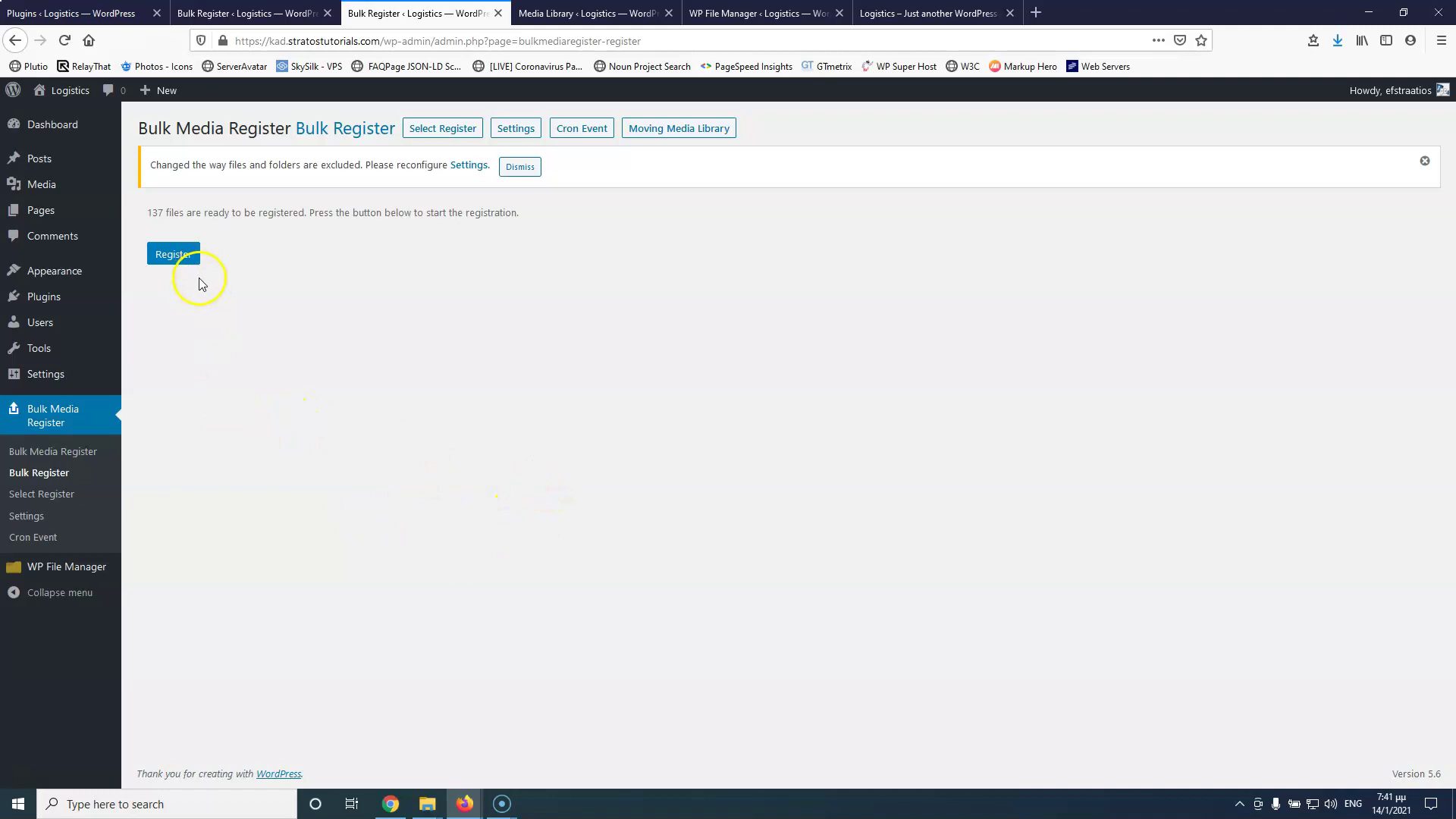
{"action": "left_click", "coordinate": [174, 255]}
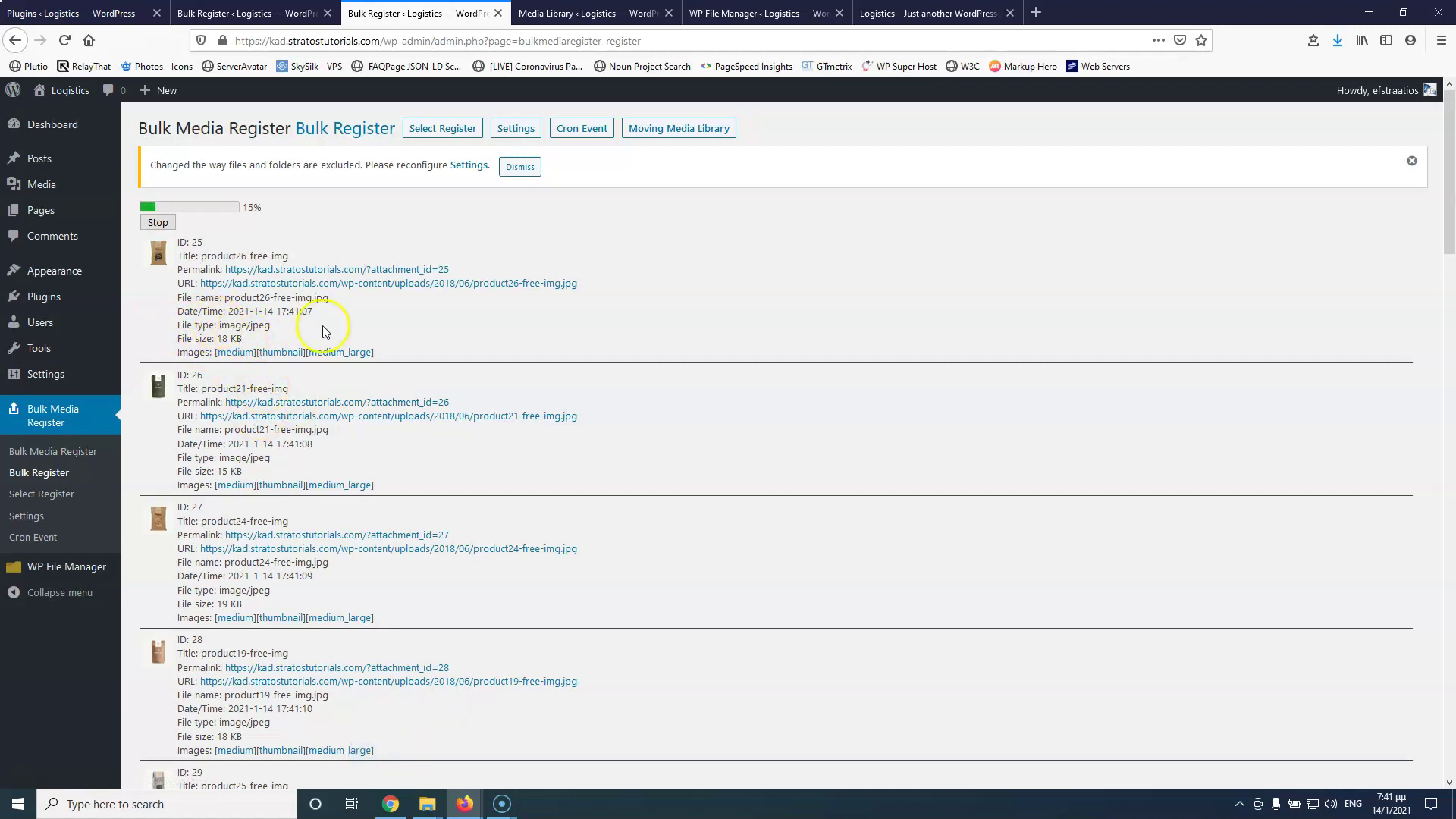
{"action": "left_click", "coordinate": [611, 13]}
{"action": "left_click", "coordinate": [64, 40]}
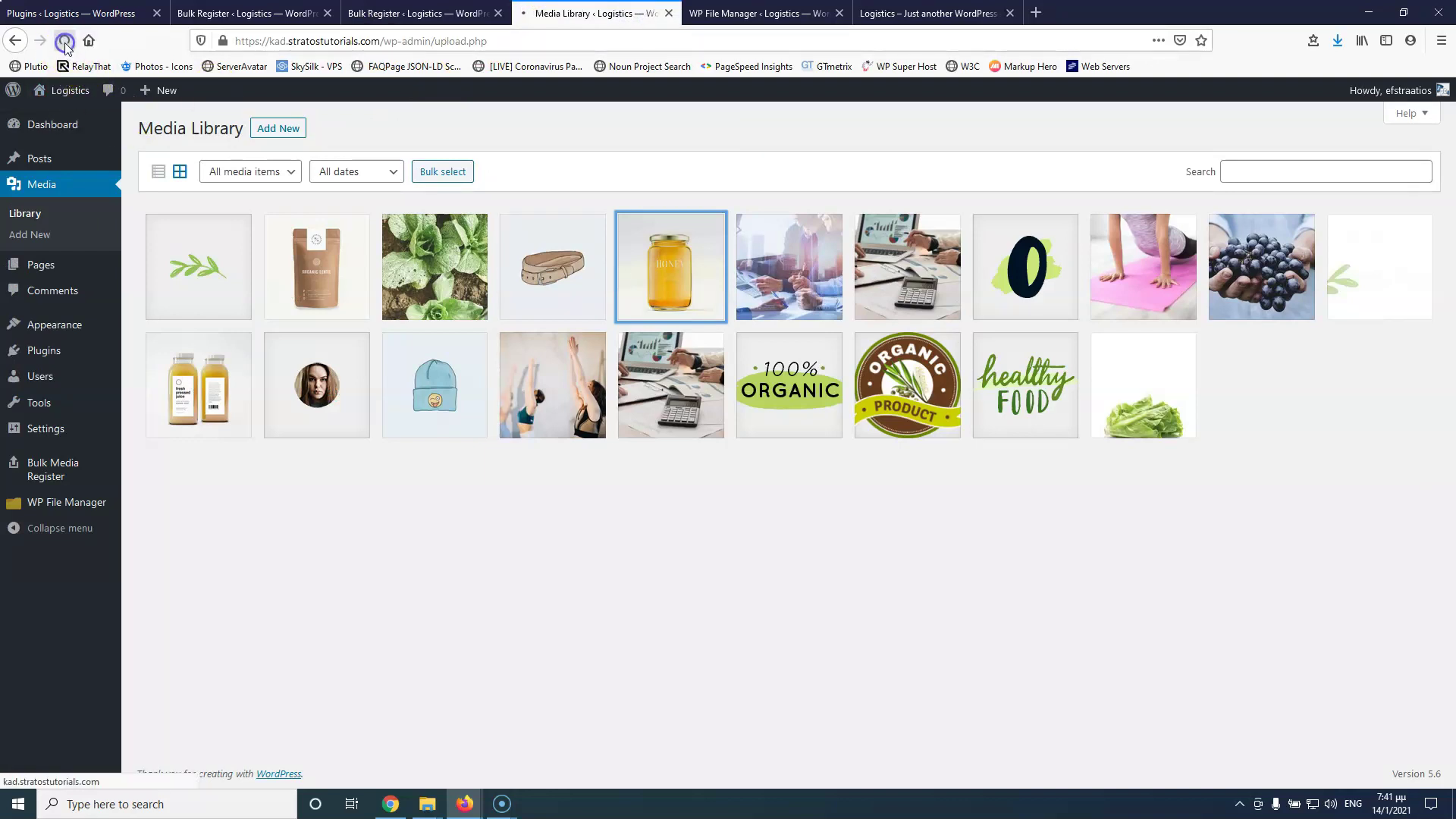